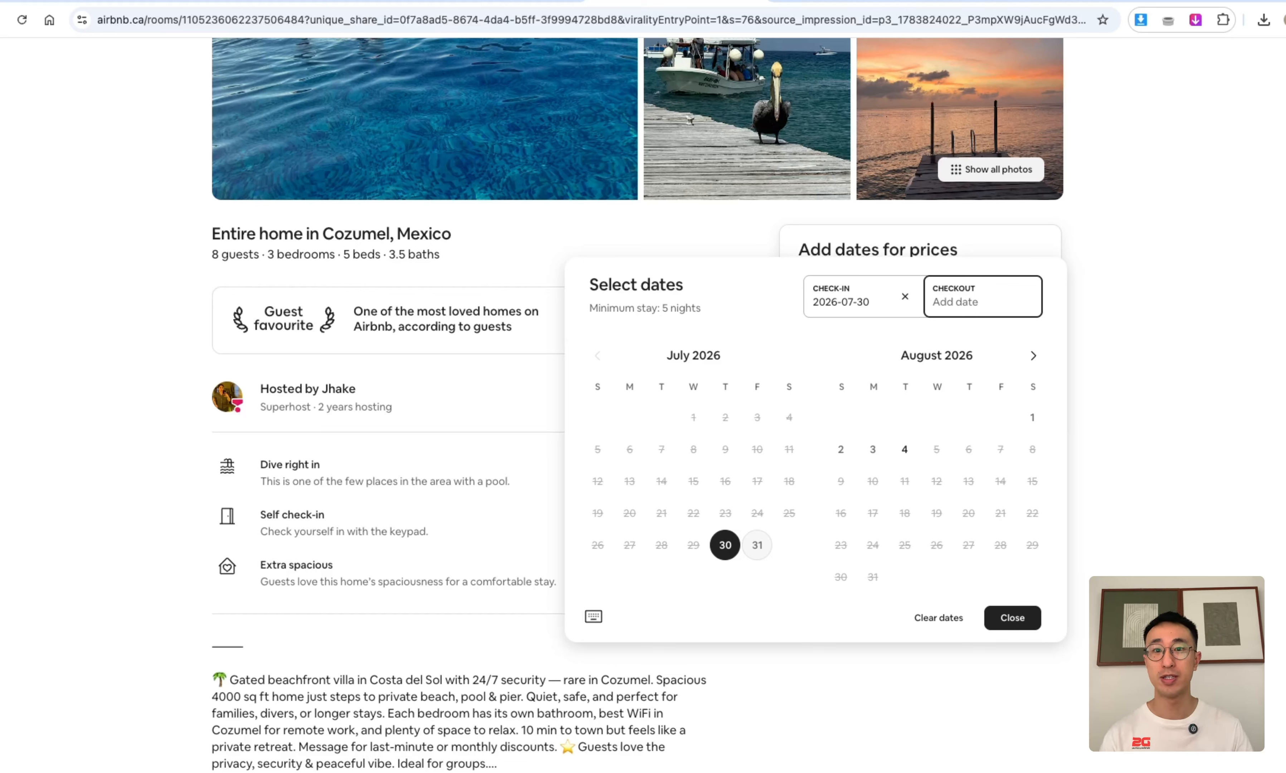
# Switch to the Philippine Airlines booking page, clear the departure date and pick travel dates in July 2026
pyautogui.click(470, 2)
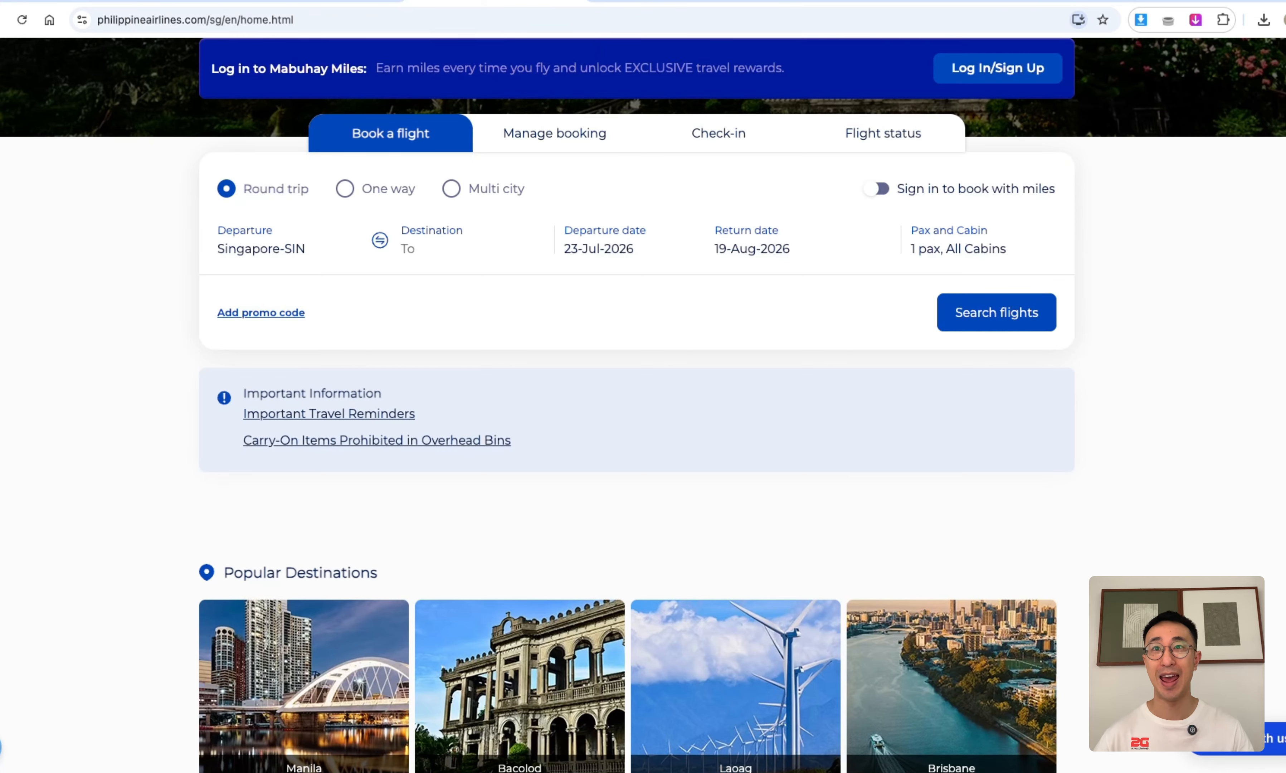
pyautogui.scroll(6, 1036, 350)
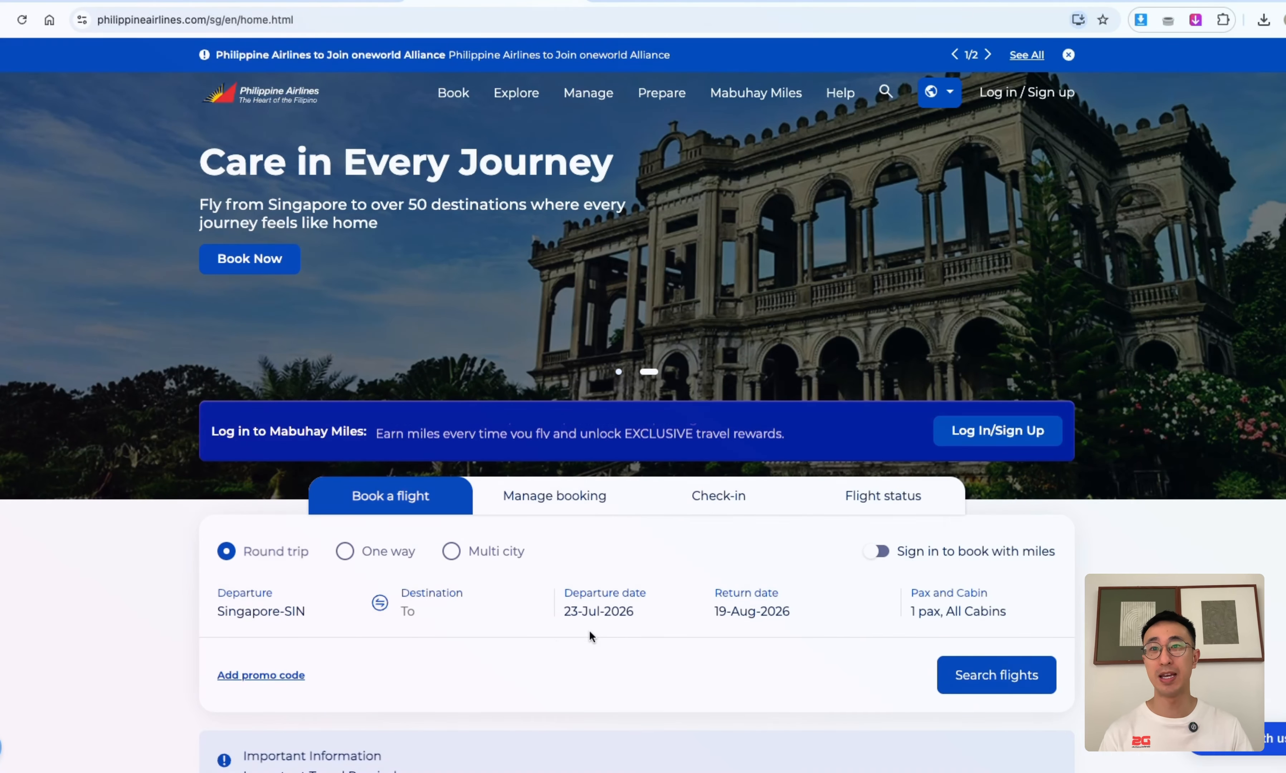
pyautogui.click(592, 632)
pyautogui.scroll(-1, 621, 527)
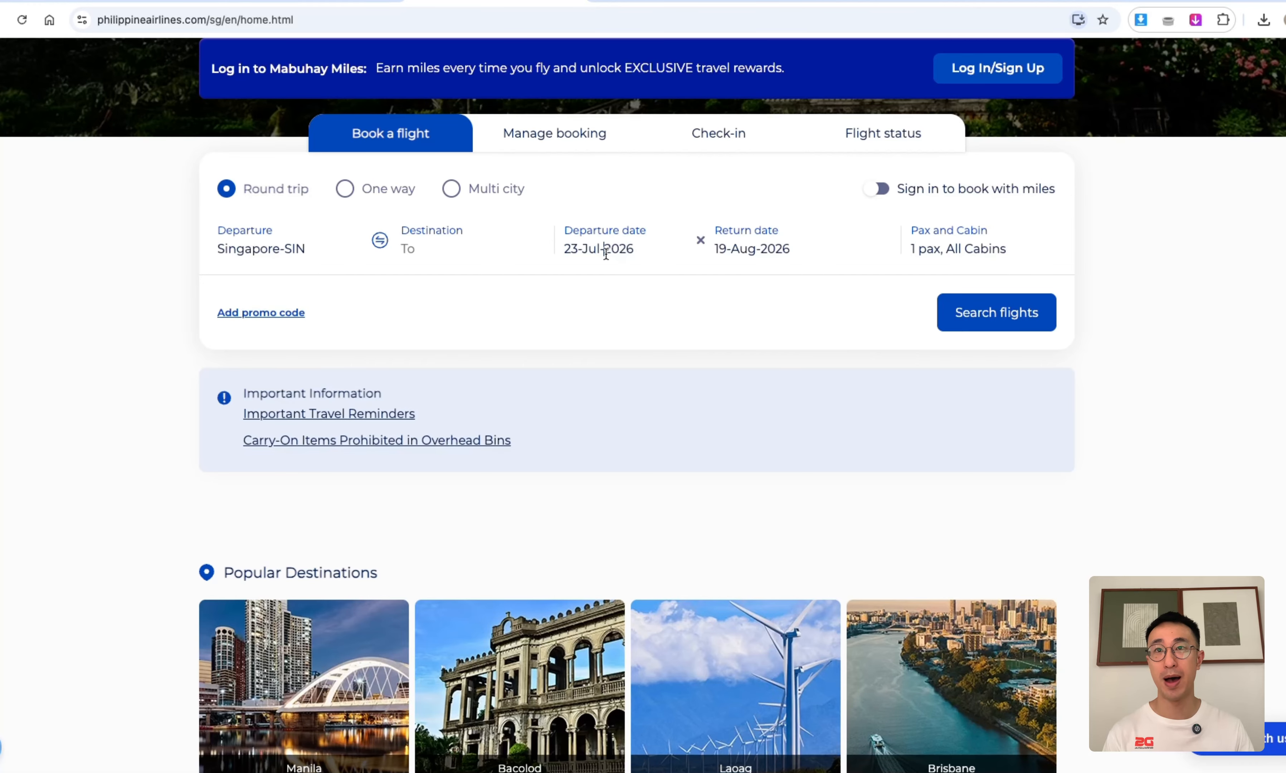
pyautogui.click(701, 240)
pyautogui.click(606, 251)
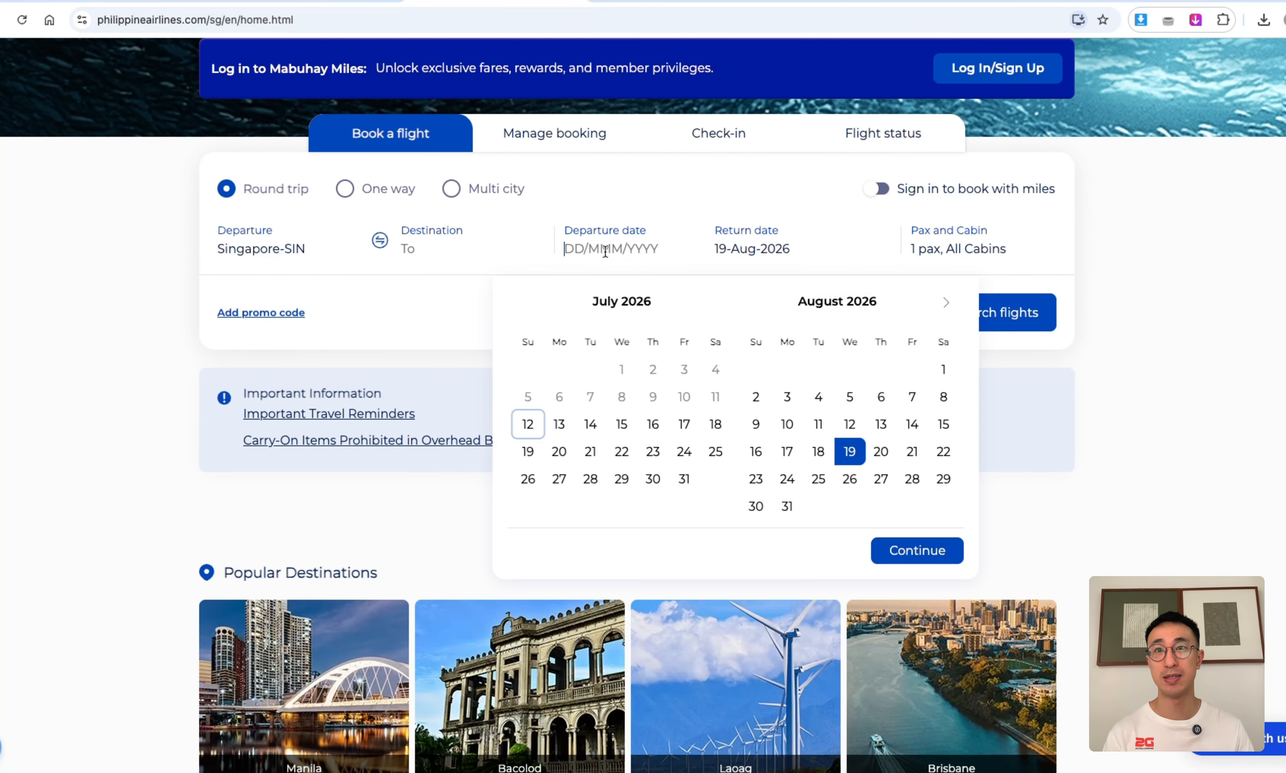
pyautogui.click(611, 448)
pyautogui.click(684, 478)
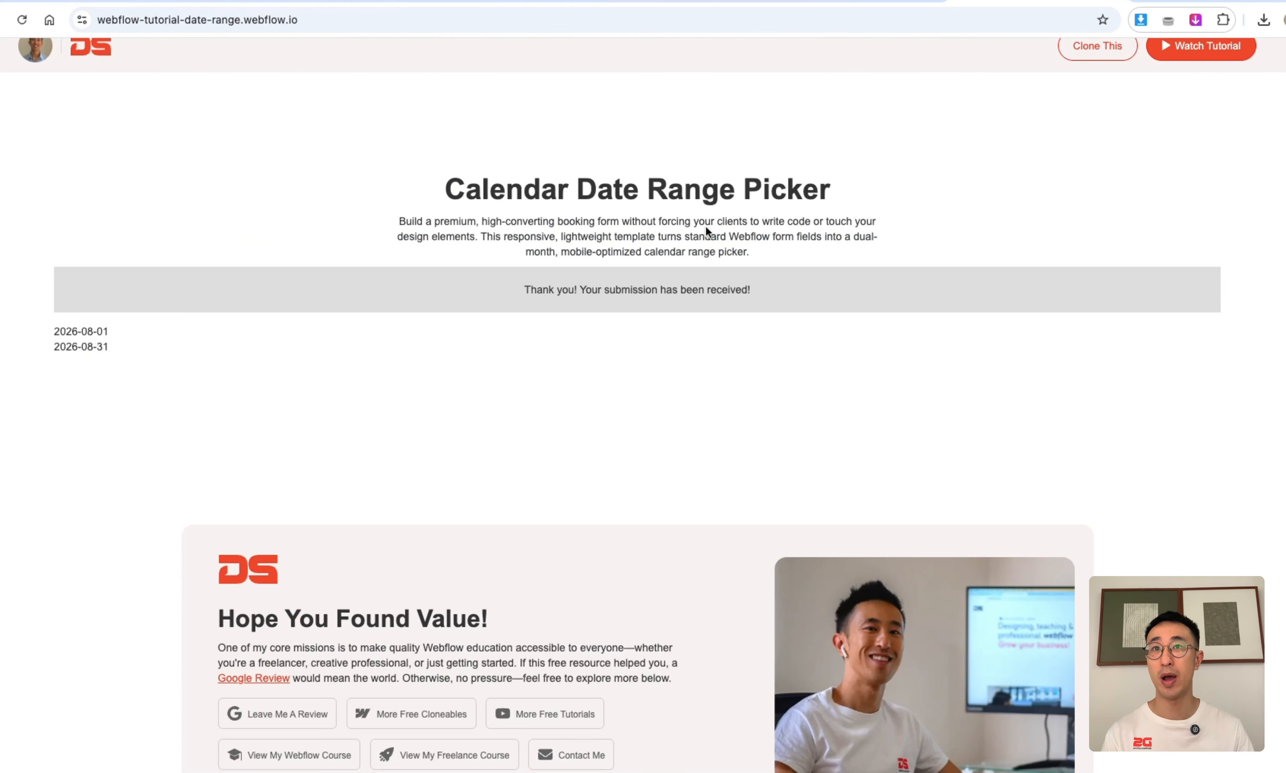
# Reload the Calendar Date Range Picker demo page and select the range 2026-07-15 to 2026-07-31
pyautogui.press('super+r')
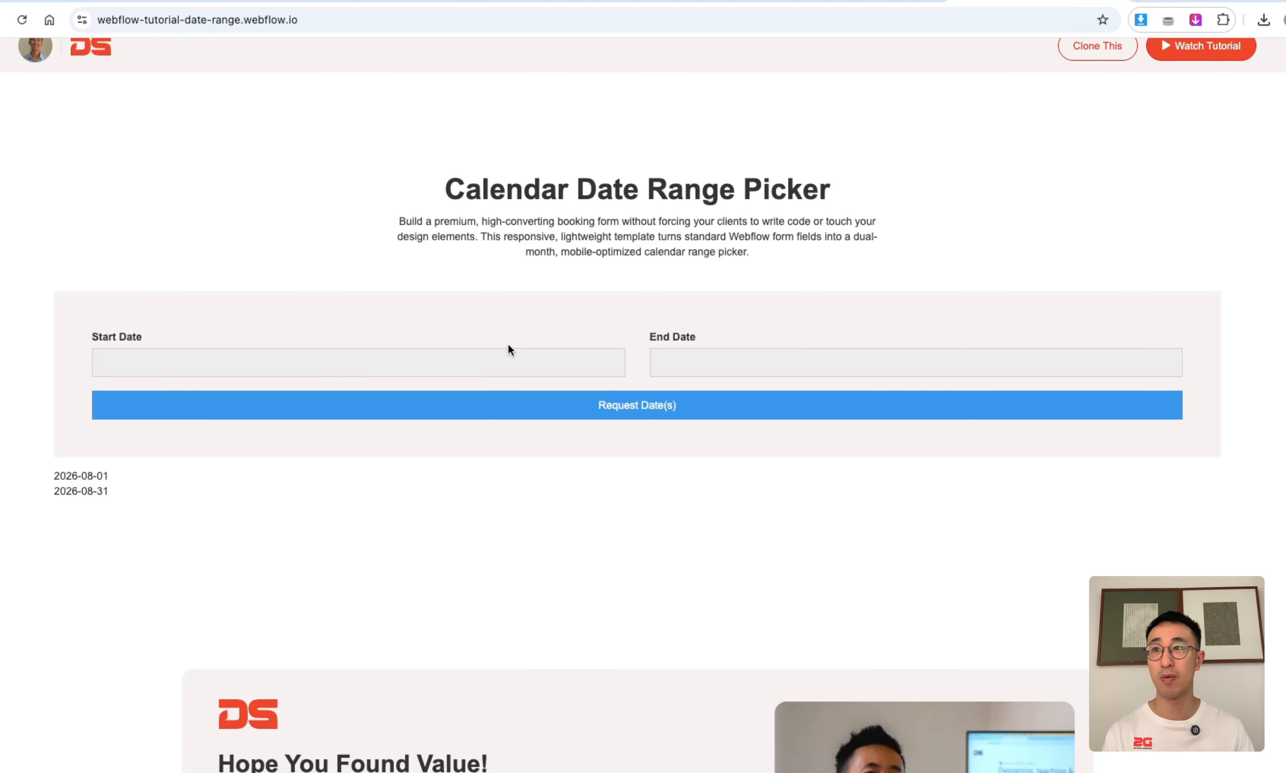
pyautogui.click(509, 360)
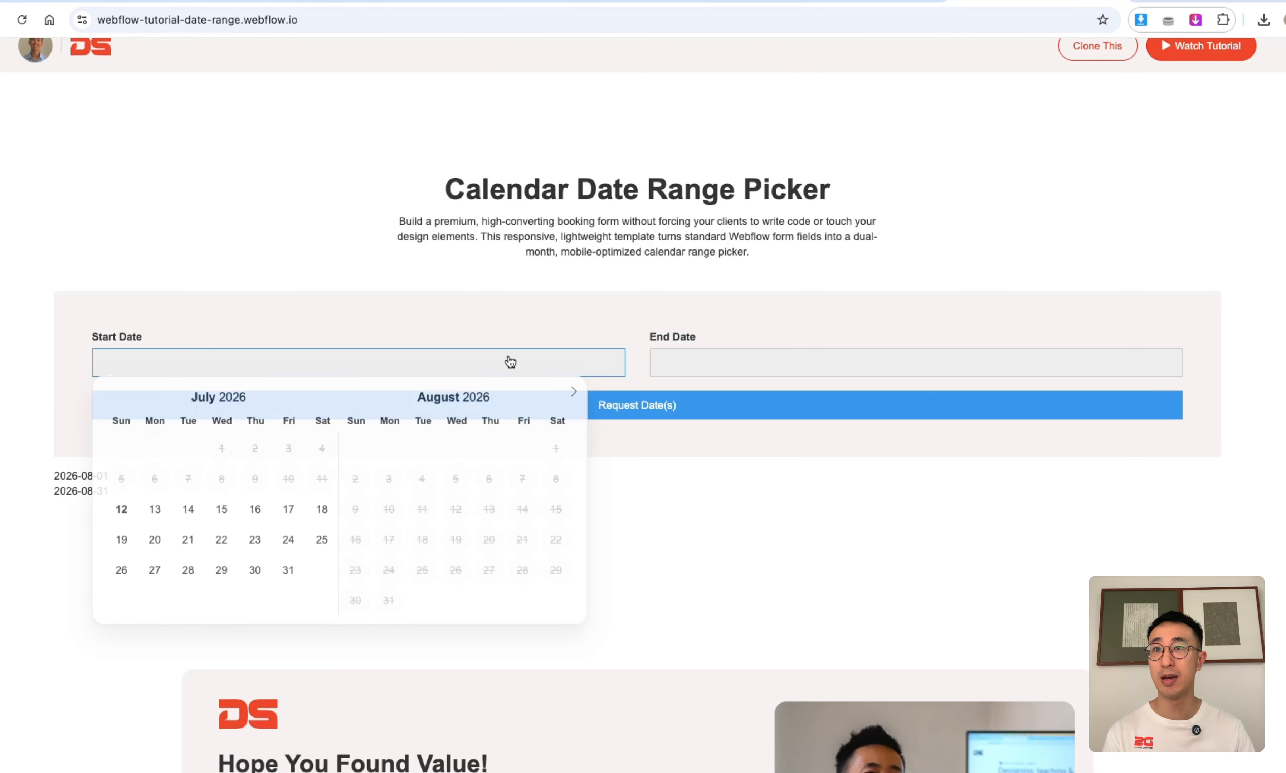
pyautogui.click(218, 517)
pyautogui.click(278, 574)
pyautogui.click(372, 365)
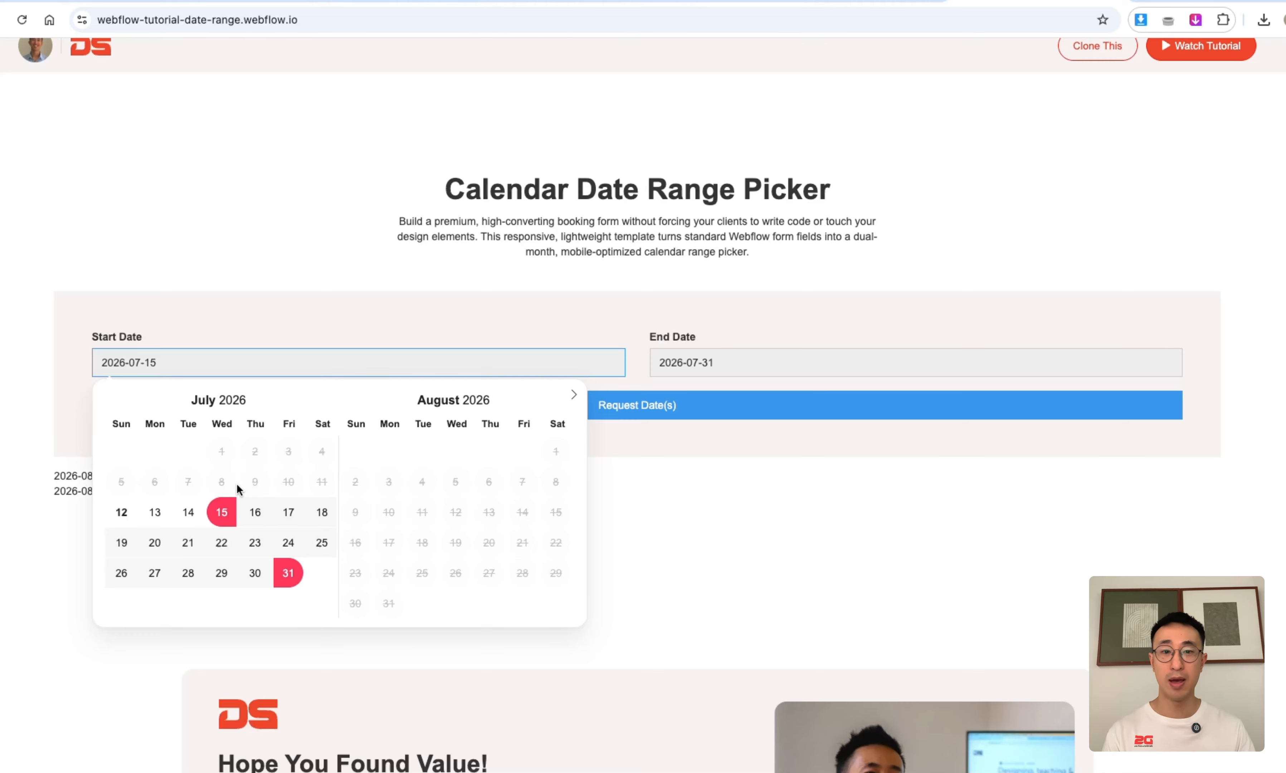
pyautogui.click(722, 579)
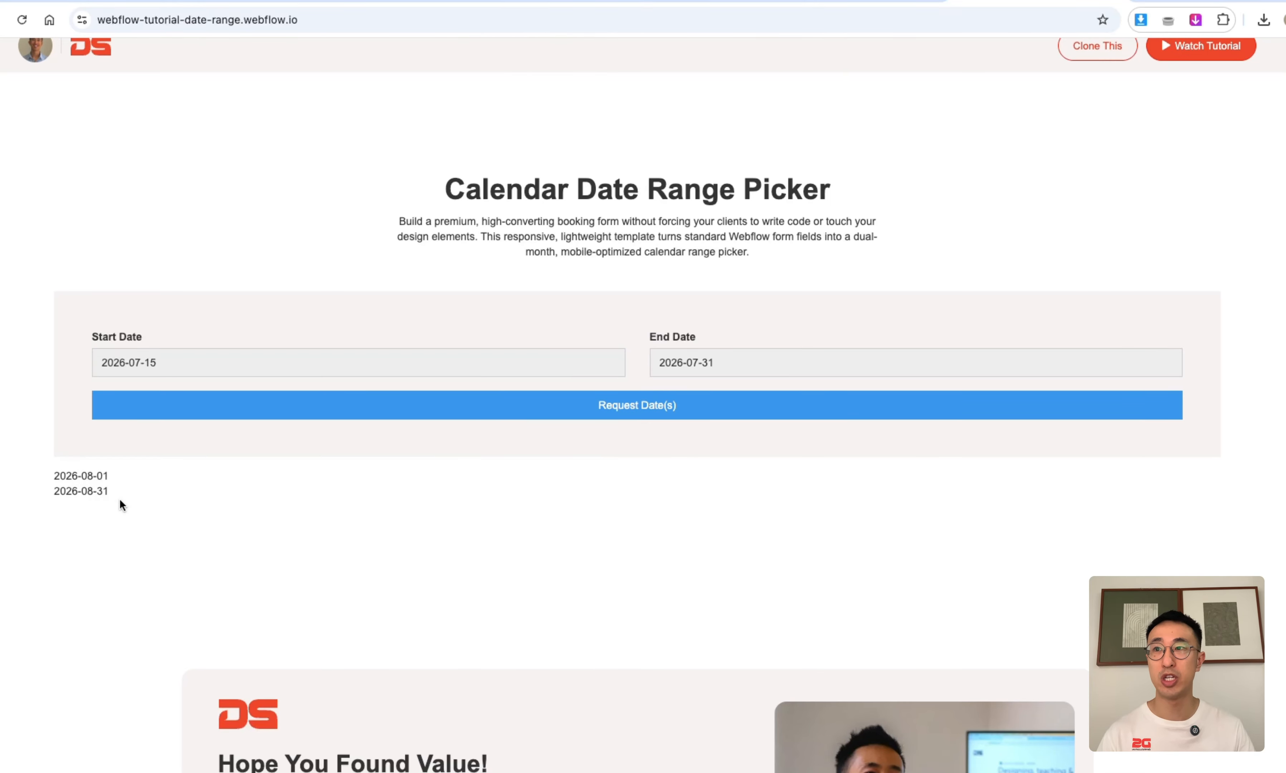
# Compare the blocked date range listed below the form with the disabled August days in the calendar
pyautogui.moveTo(150, 504); pyautogui.dragTo(51, 478)
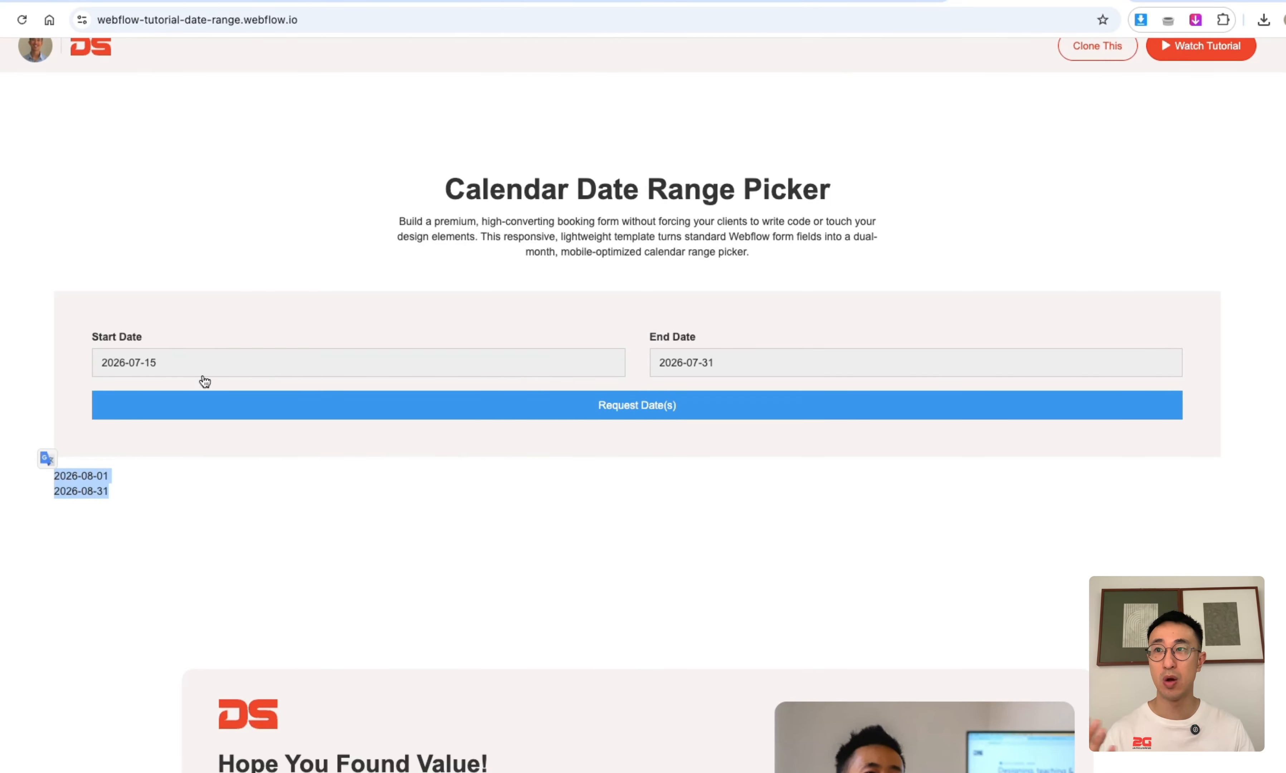
pyautogui.click(208, 365)
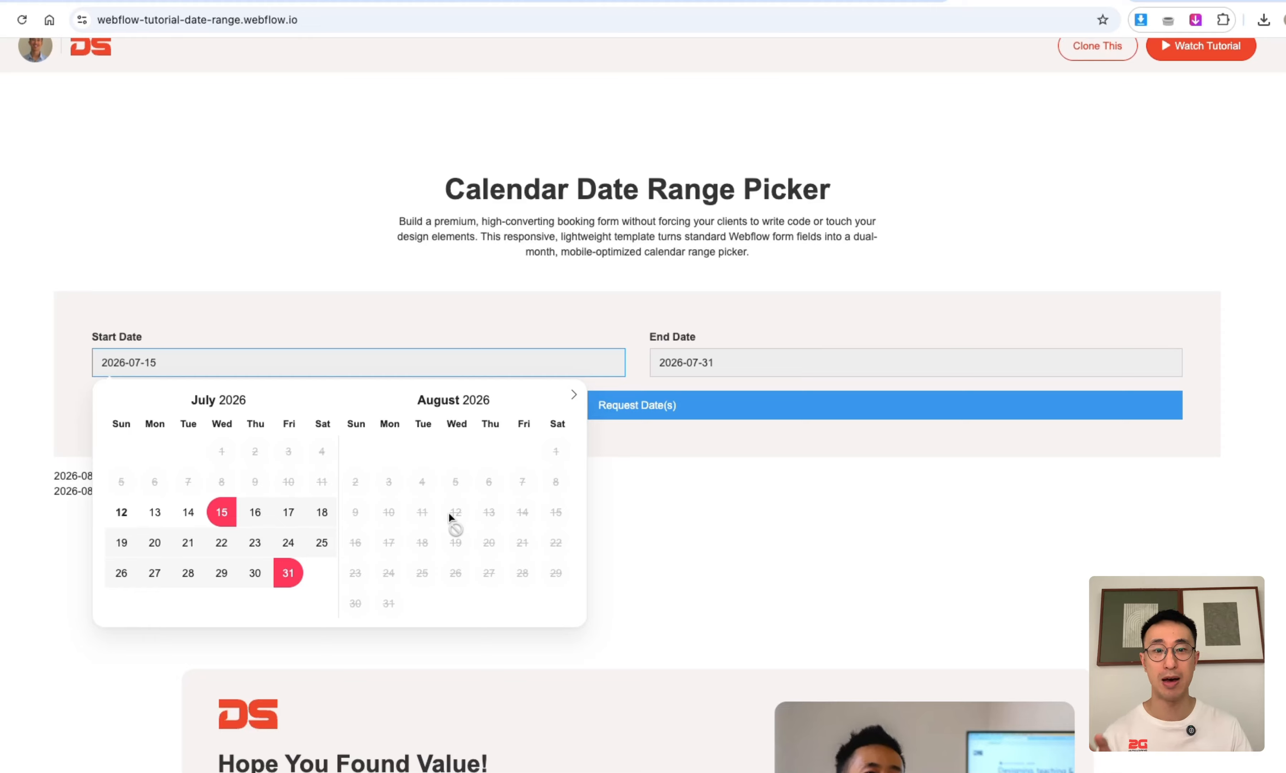
pyautogui.click(720, 543)
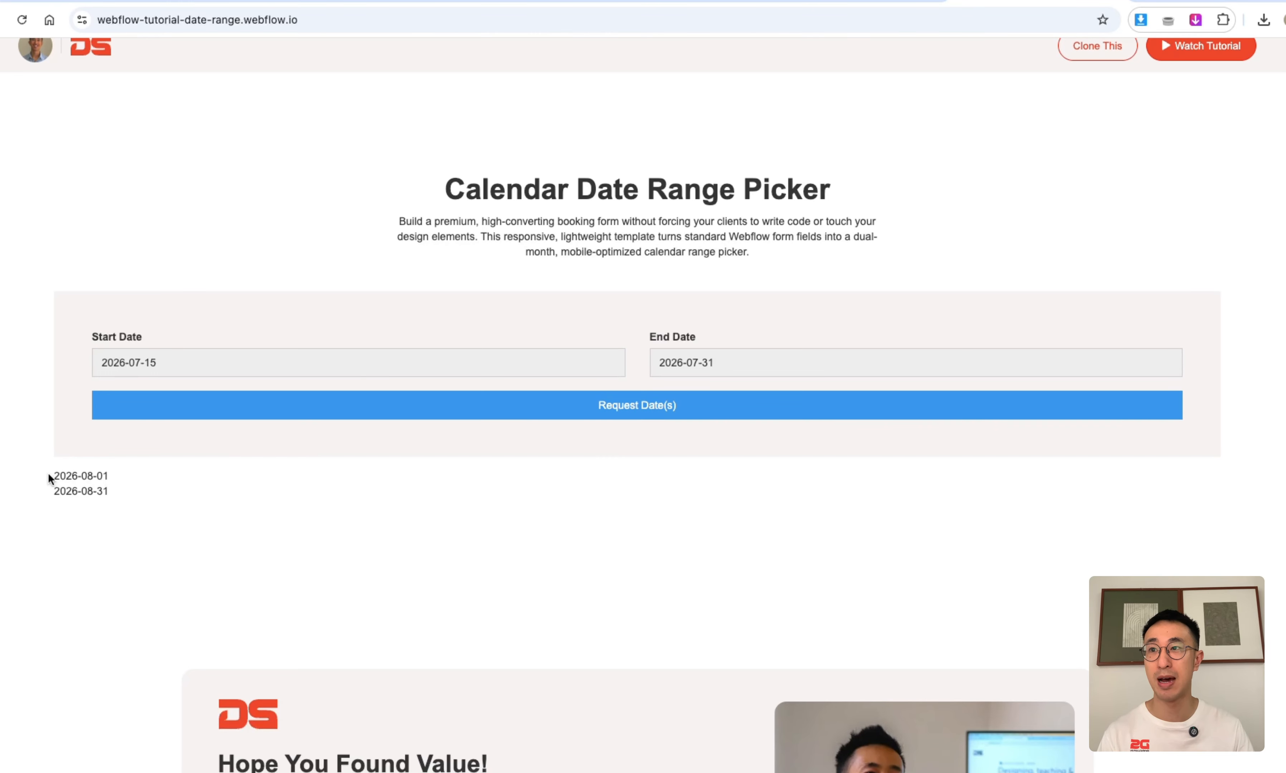
pyautogui.moveTo(49, 477); pyautogui.dragTo(115, 512)
pyautogui.moveTo(34, 477); pyautogui.dragTo(96, 497)
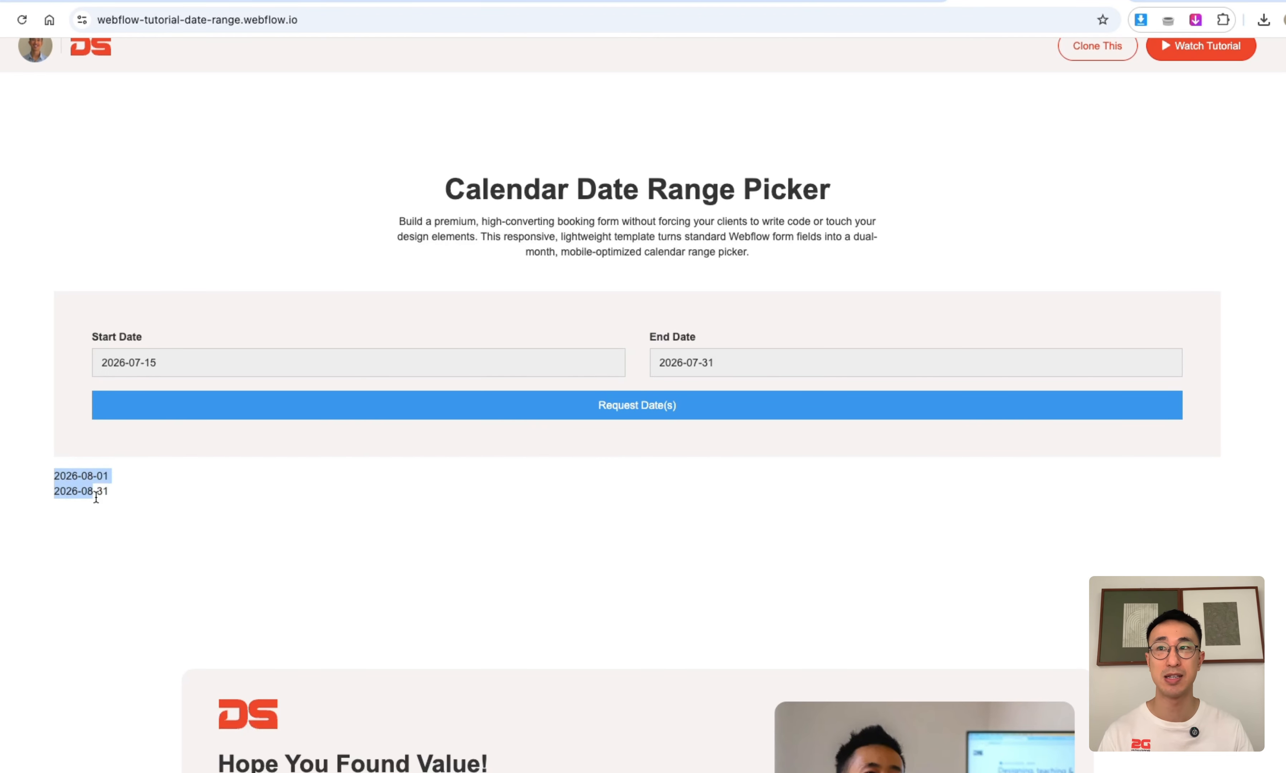
# Change the demo form's date range to 2026-09-06 through 2026-09-16
pyautogui.click(249, 372)
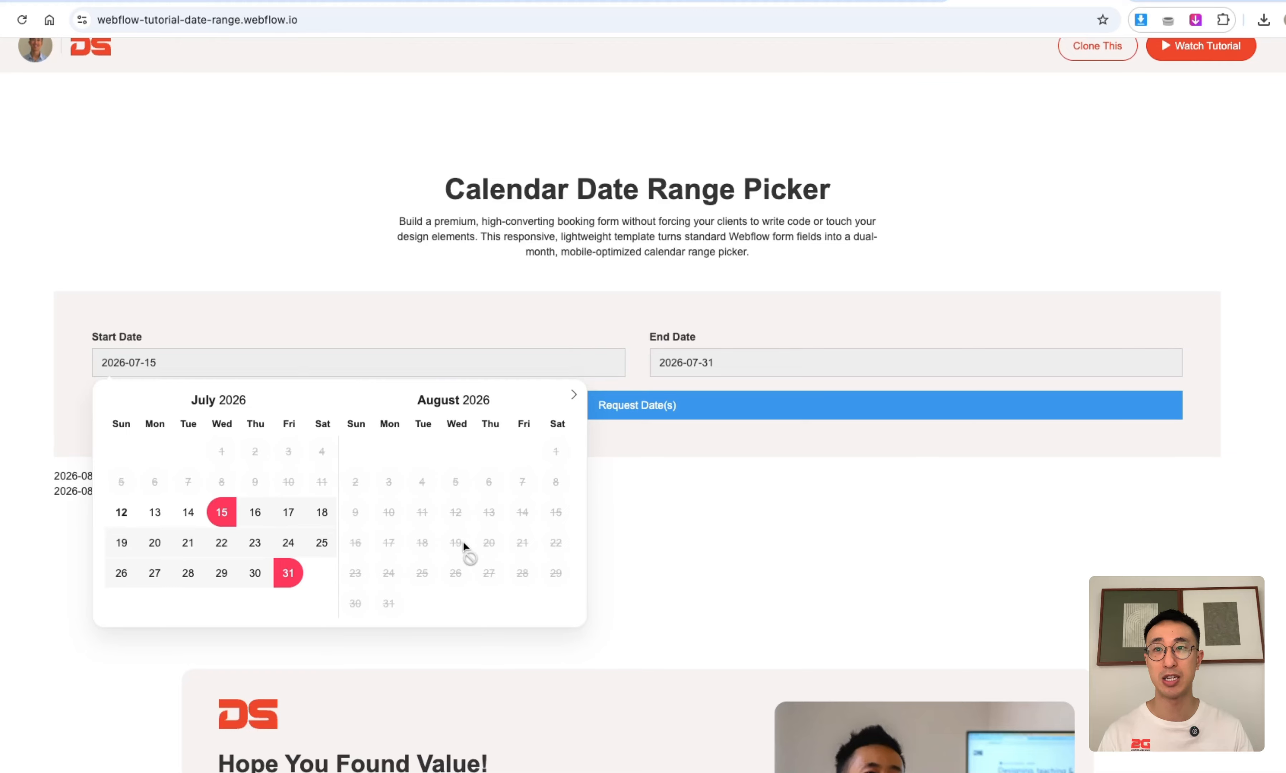
pyautogui.click(573, 396)
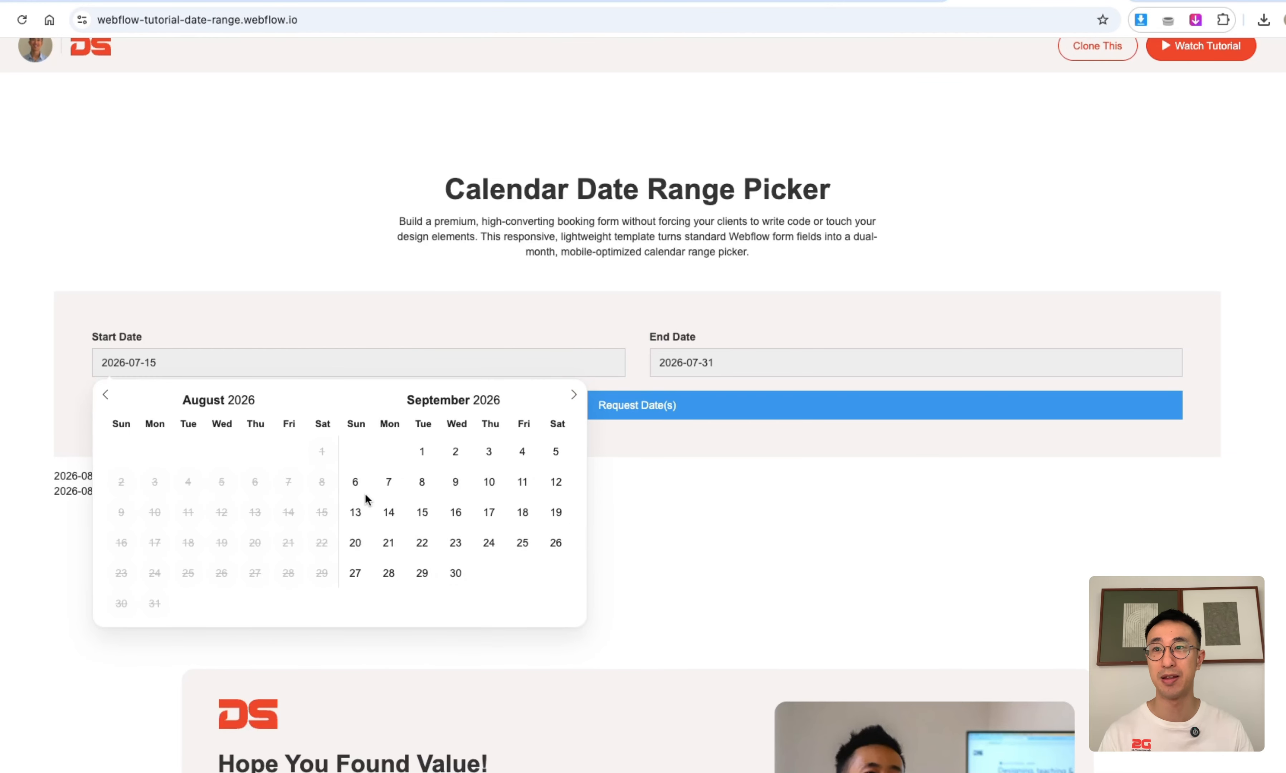
pyautogui.click(356, 483)
pyautogui.click(455, 513)
pyautogui.click(511, 365)
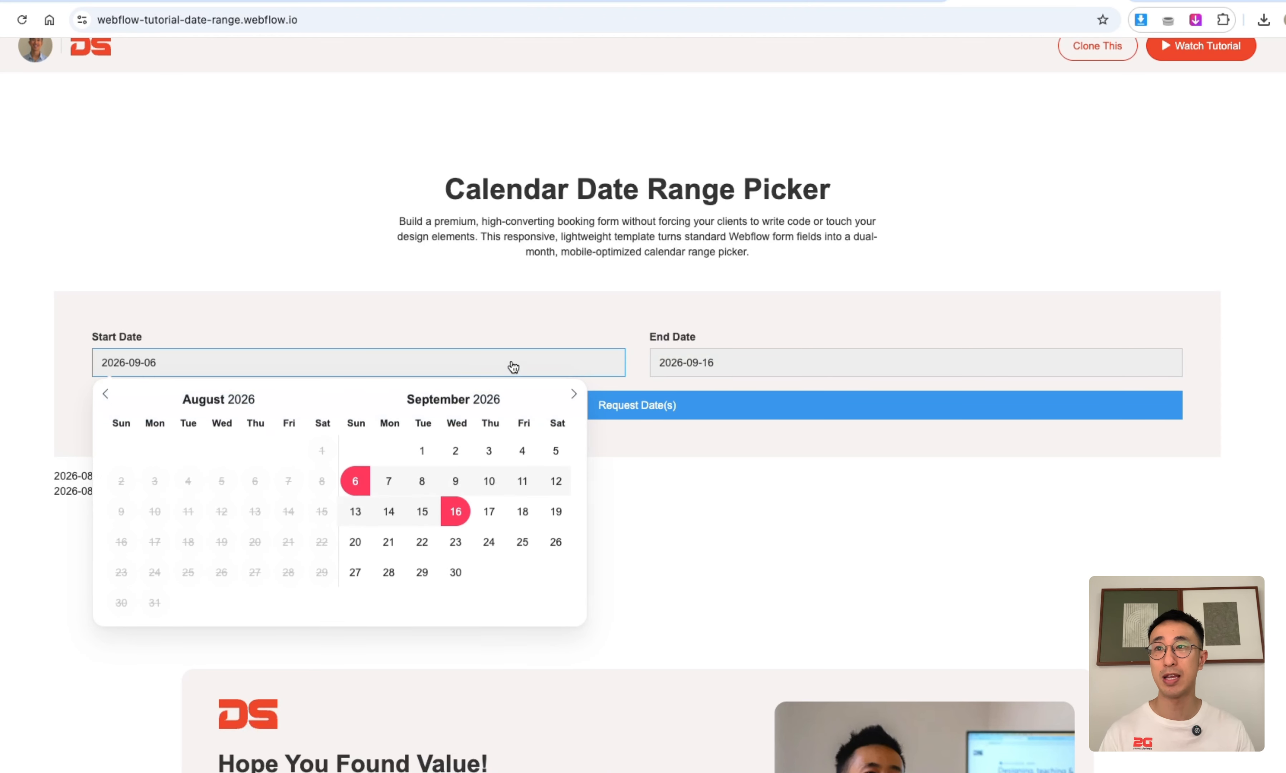
pyautogui.click(362, 316)
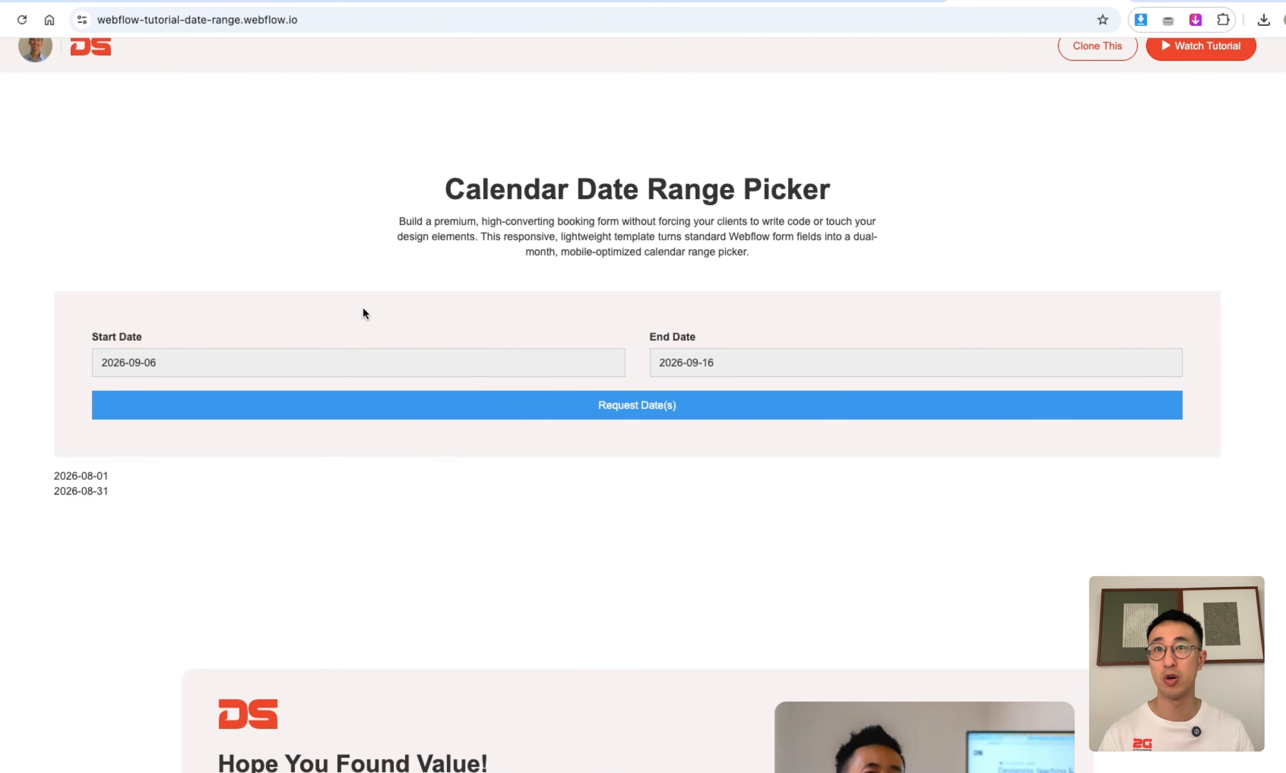
pyautogui.click(448, 366)
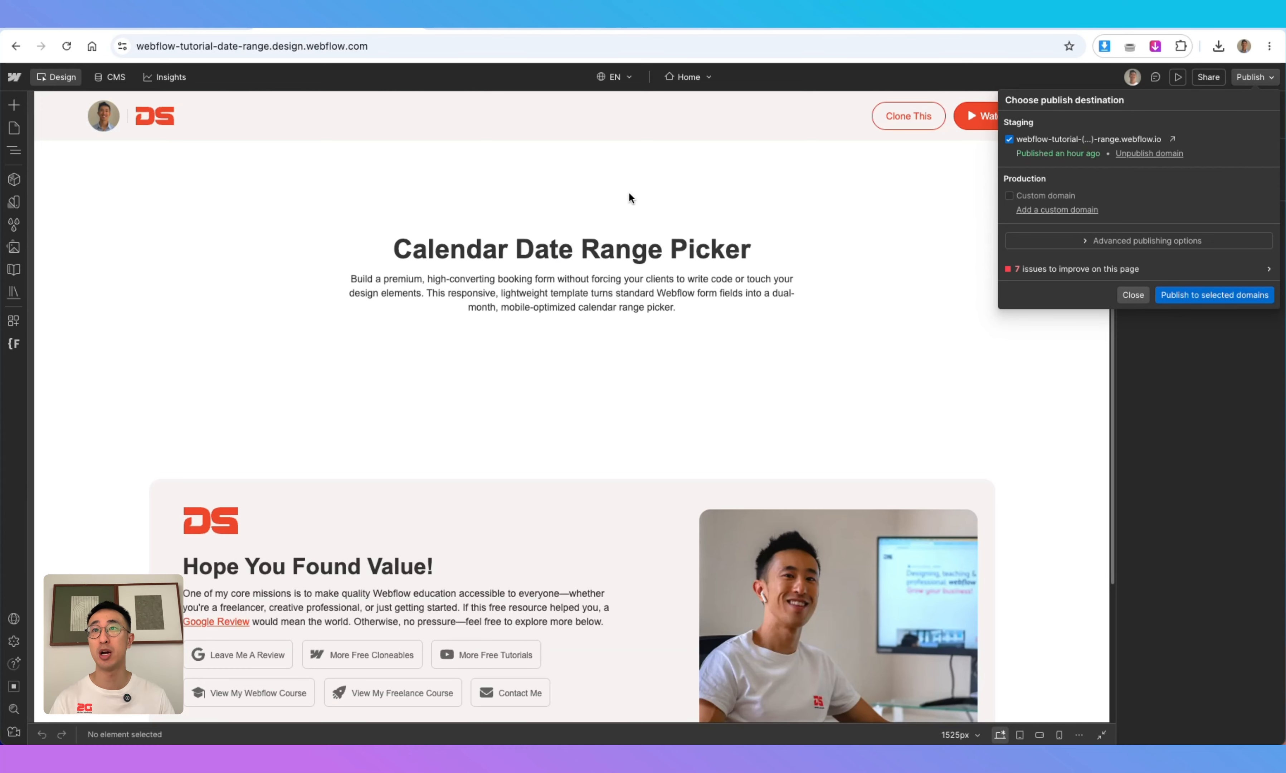
# In the Webflow Designer, close the publish options and add a Form Block to the container below the intro text
pyautogui.click(631, 195)
pyautogui.click(806, 260)
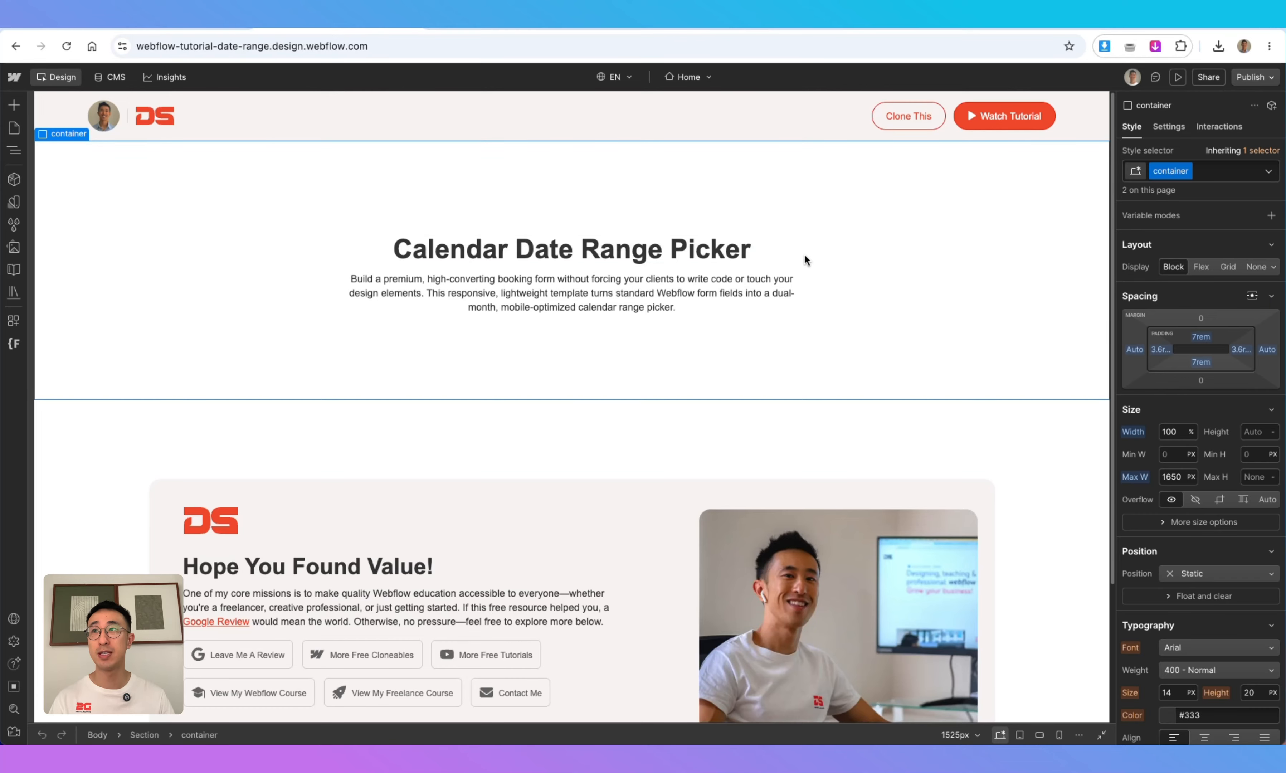
pyautogui.press('super+k')
pyautogui.write('form')
pyautogui.press('Return')
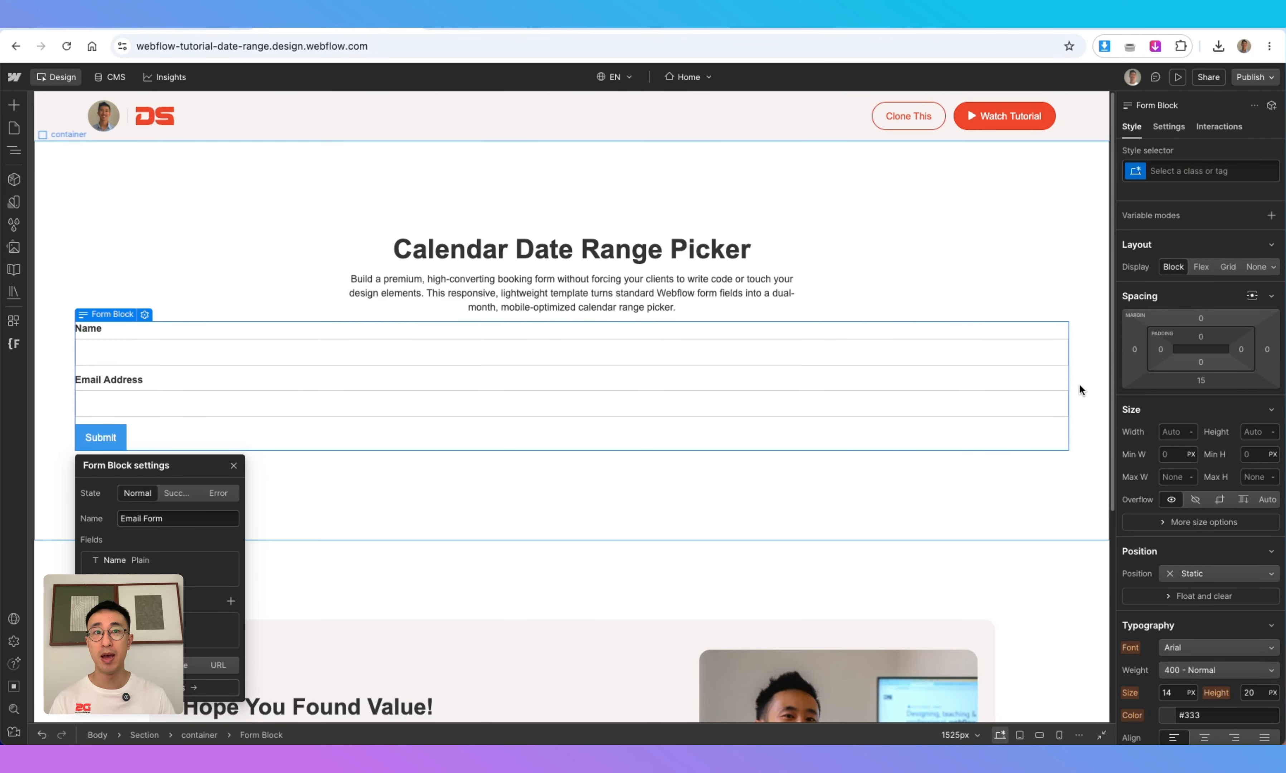
# Give the Form Block 46 px padding on all sides and the background color #f7f3f2
pyautogui.moveTo(1201, 361); pyautogui.dragTo(1197, 367)
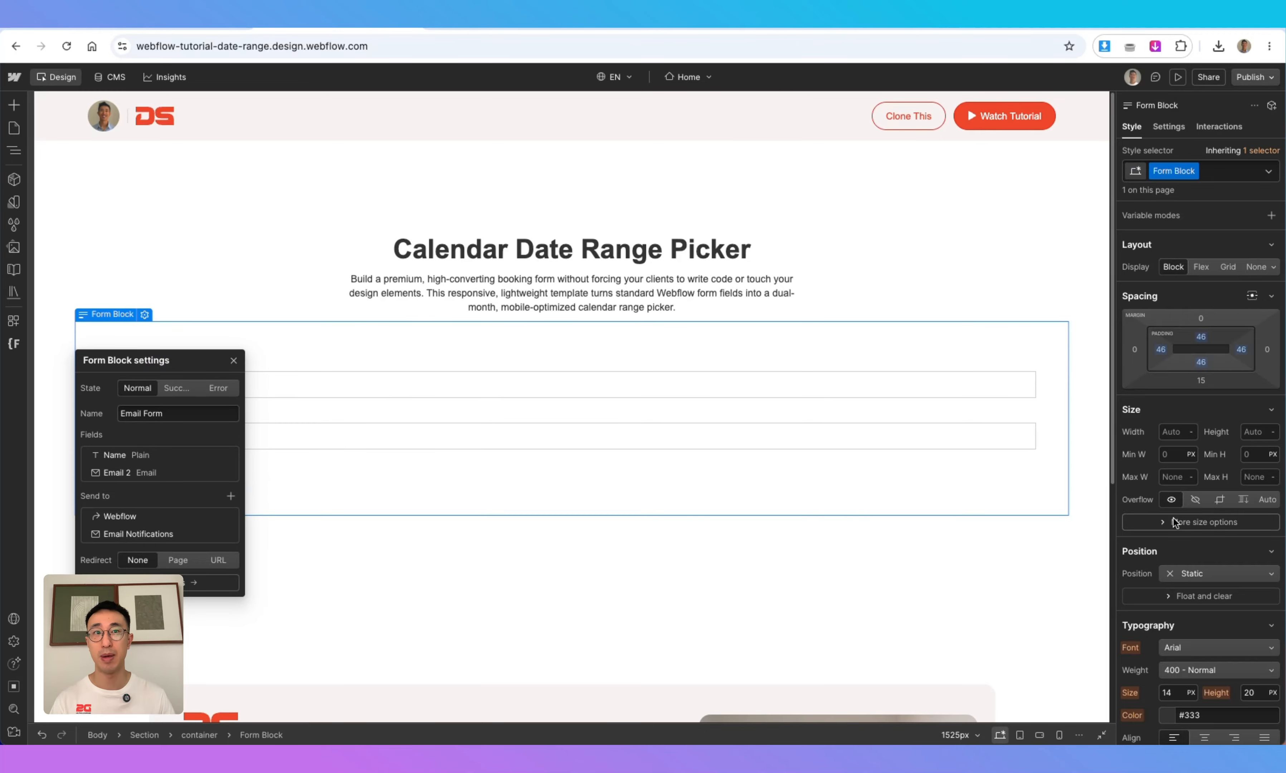
pyautogui.scroll(-8, 1178, 521)
pyautogui.click(1168, 410)
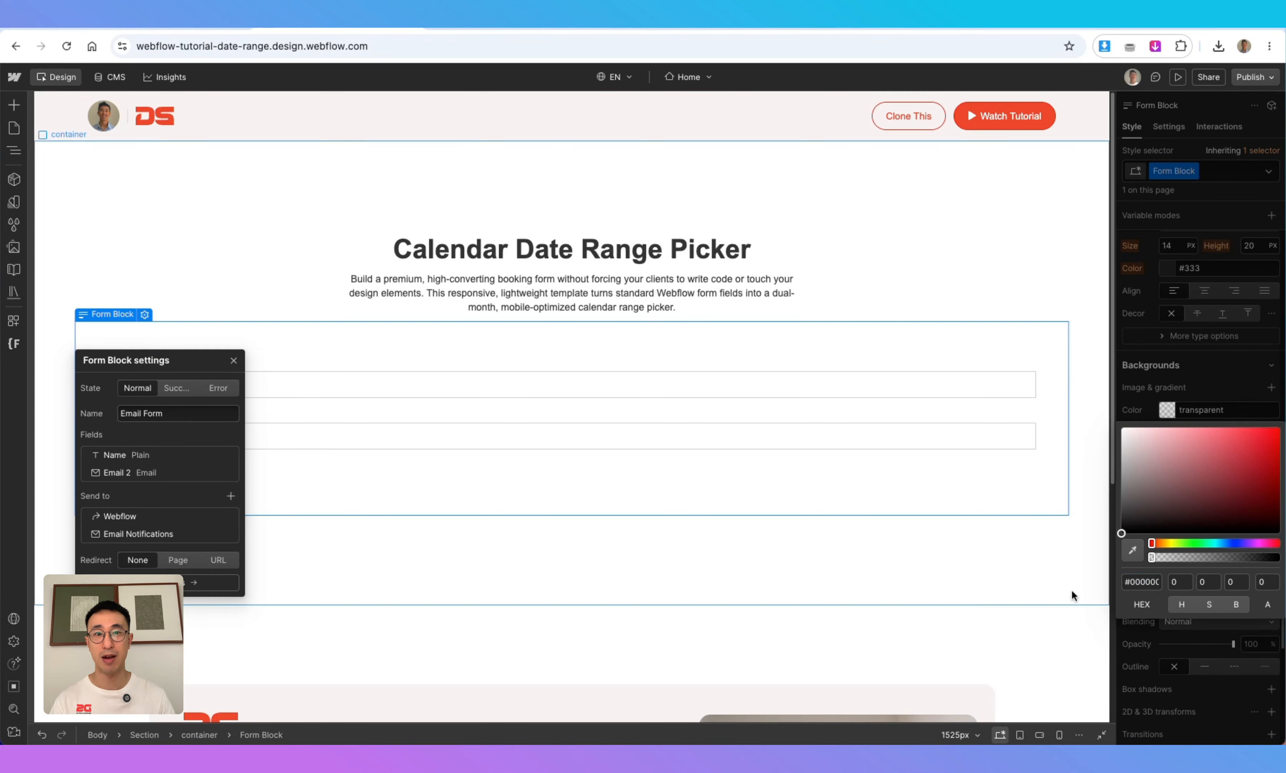
pyautogui.write('#f7f3f2')
pyautogui.click(846, 504)
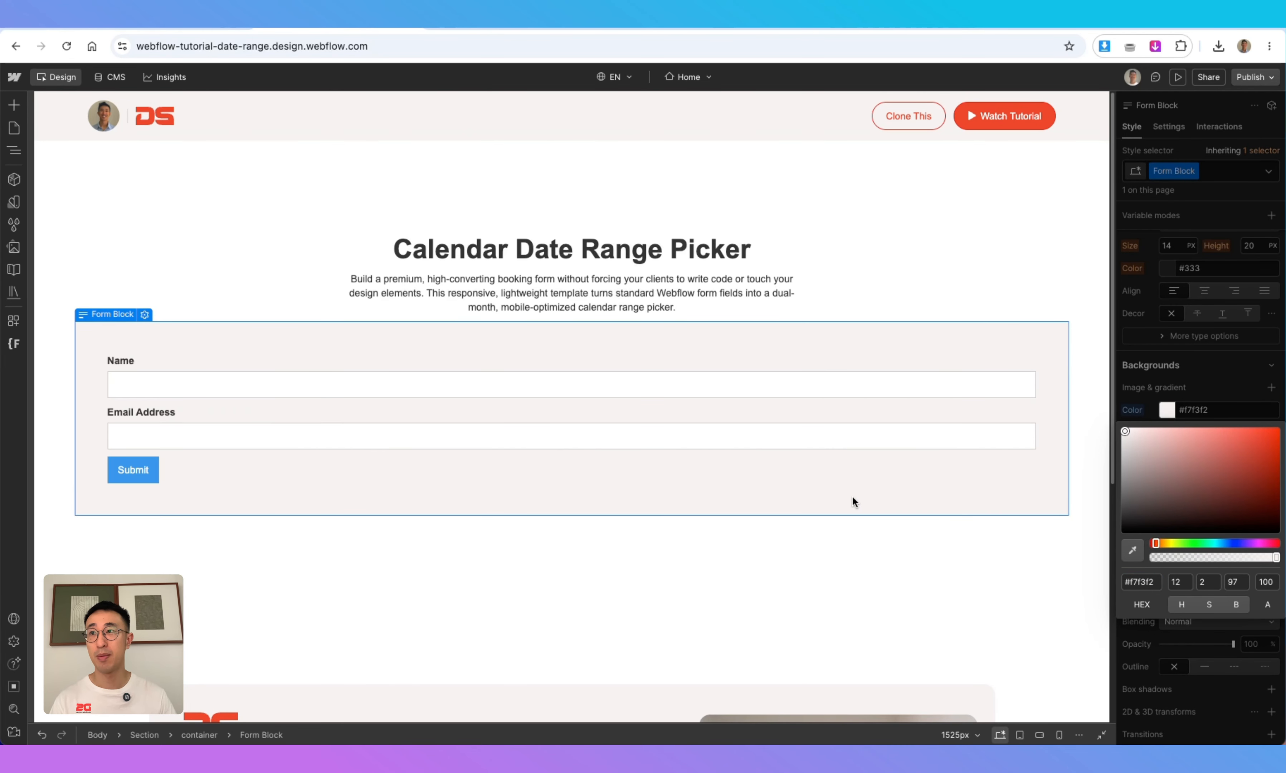
# Add a Grid and place it inside the form, directly above the Submit button
pyautogui.press('super+e')
pyautogui.write('grid')
pyautogui.press('Return')
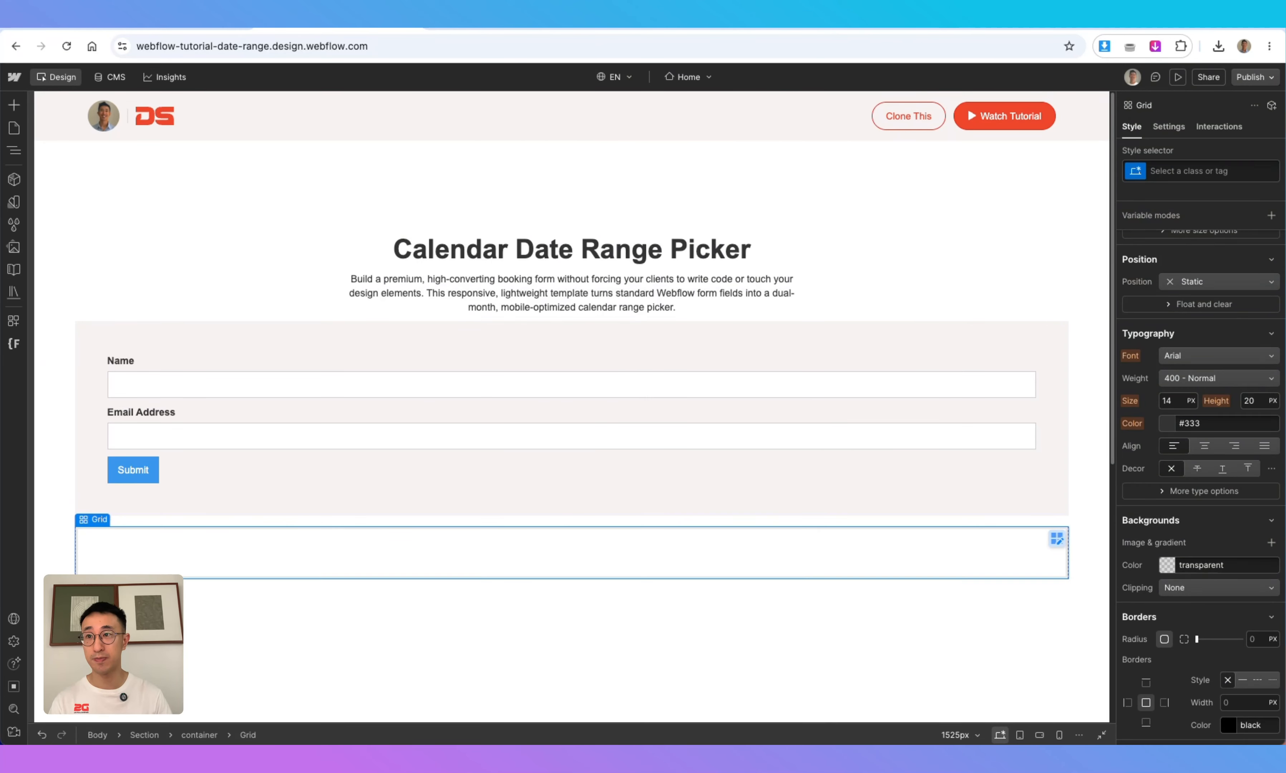
pyautogui.moveTo(731, 548); pyautogui.dragTo(731, 468)
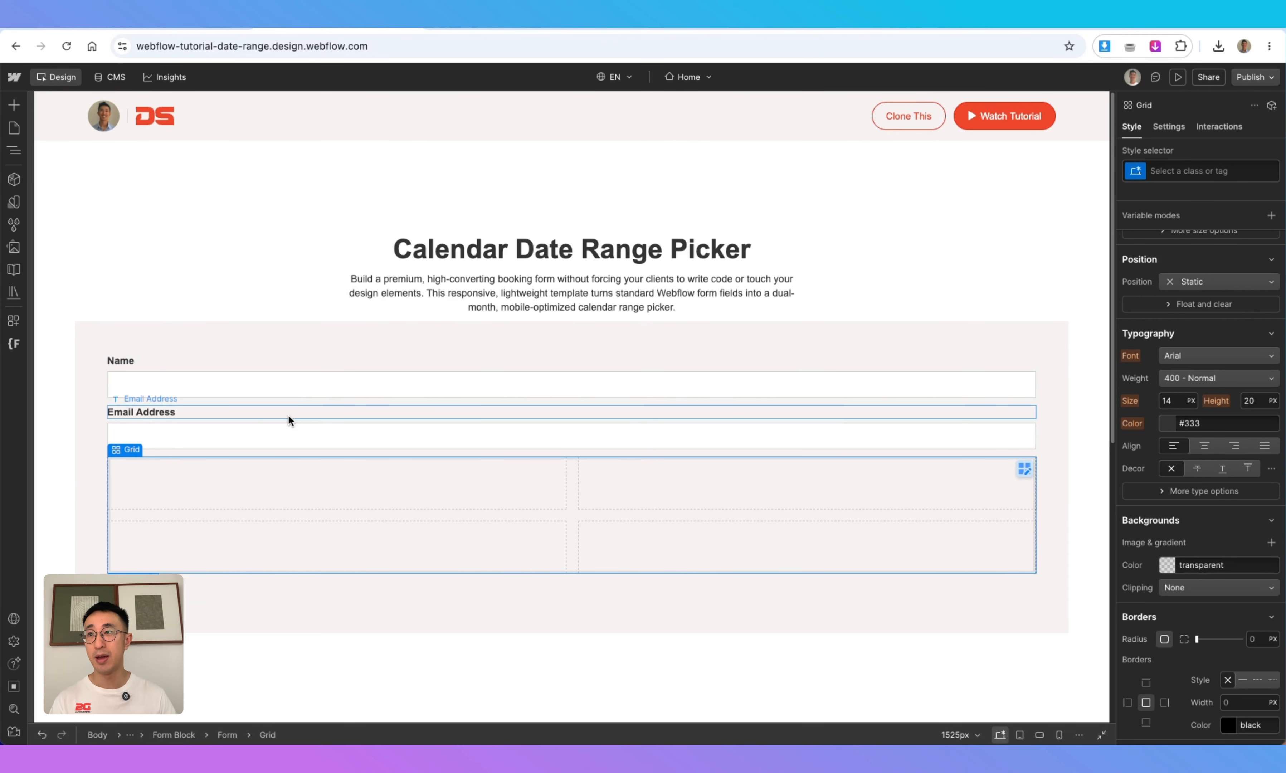
# Delete the Email Address label and its input field from the form
pyautogui.click(216, 411)
pyautogui.press('Delete')
pyautogui.press('Delete')
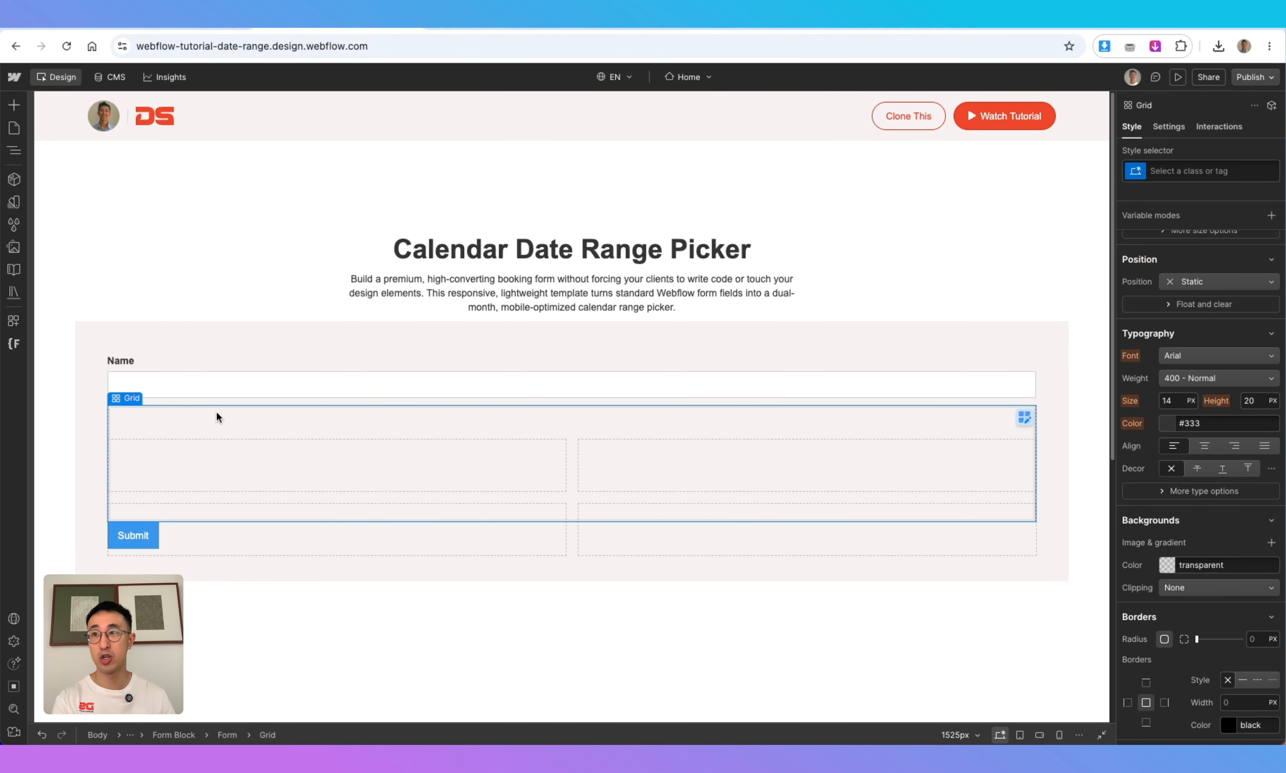
# Add a Div Block to the grid's first cell and move the Name label and its text field into it
pyautogui.press('super+e')
pyautogui.write('div')
pyautogui.press('Return')
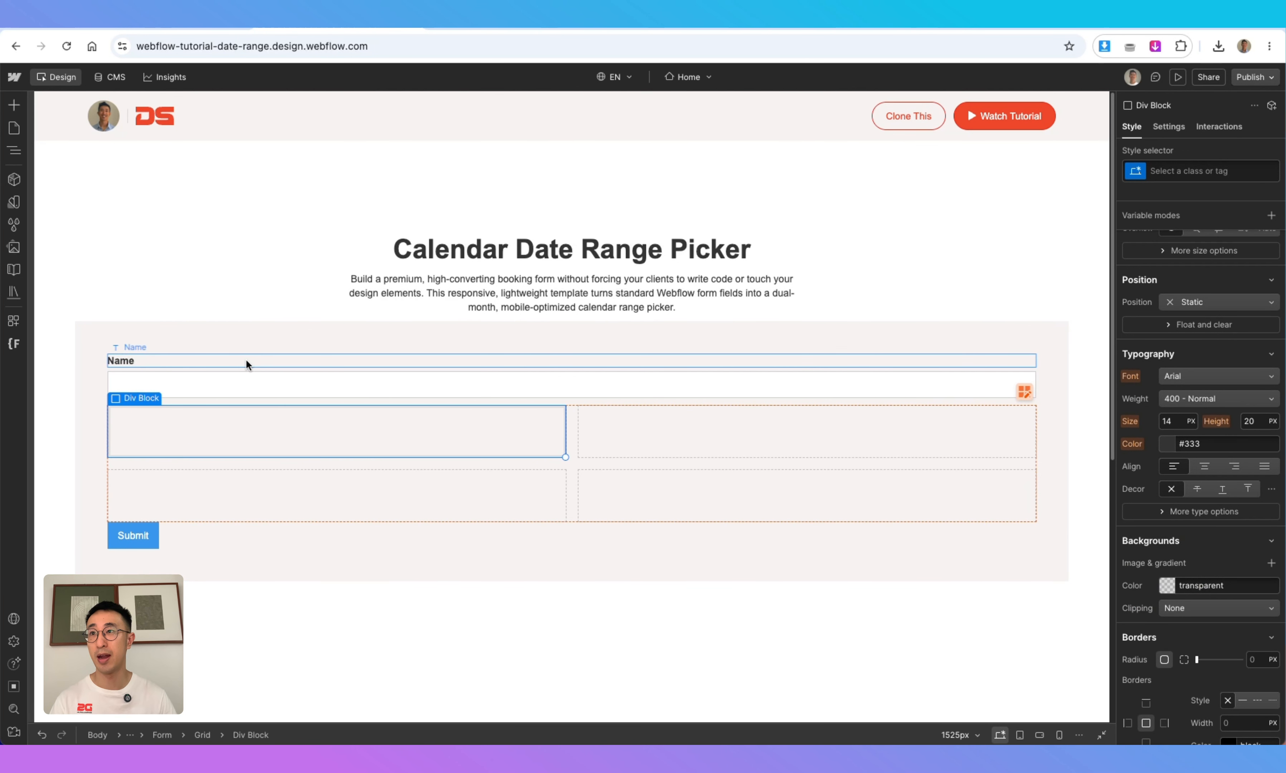
pyautogui.click(235, 364)
pyautogui.hotkey('ctrl', 'x')
pyautogui.click(246, 399)
pyautogui.hotkey('ctrl', 'v')
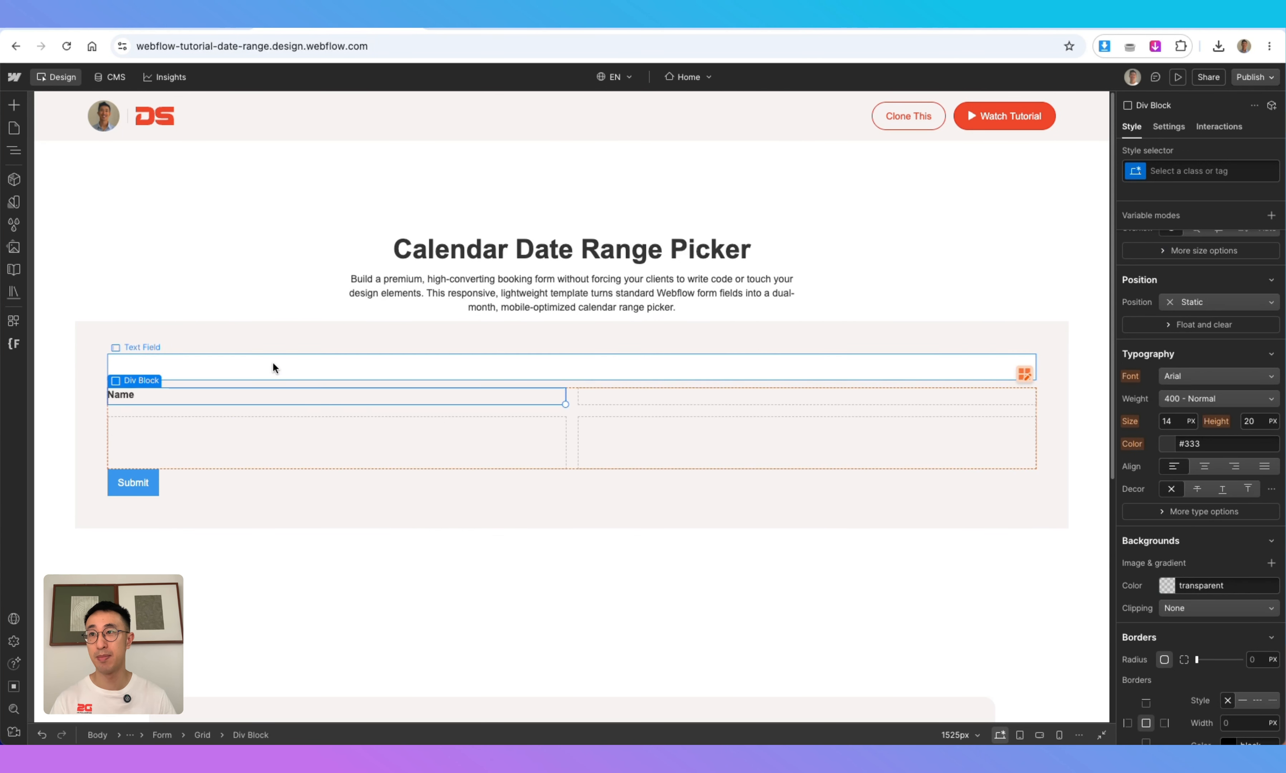
pyautogui.click(272, 361)
pyautogui.hotkey('ctrl', 'x')
pyautogui.click(158, 364)
pyautogui.hotkey('ctrl', 'v')
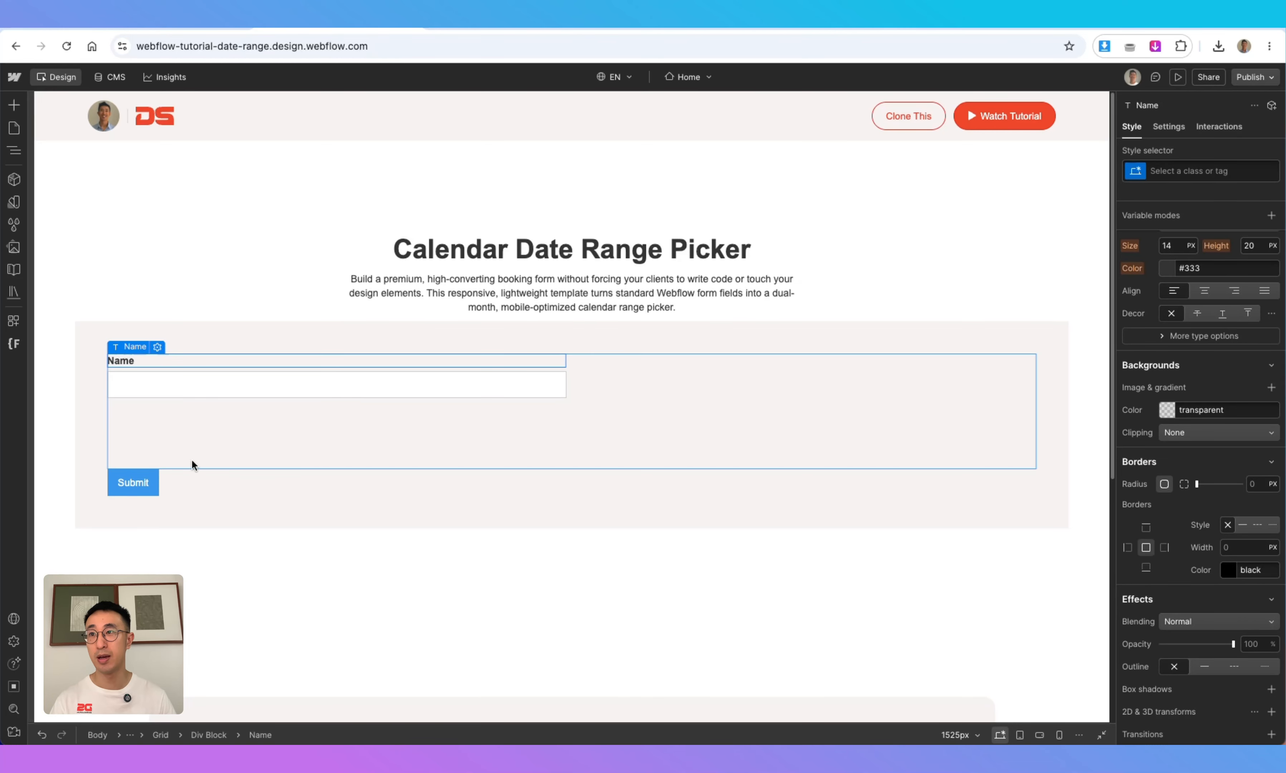
# Move the Submit button into the grid and duplicate the Div Block holding the Name field into the second column
pyautogui.click(152, 479)
pyautogui.moveTo(153, 479); pyautogui.dragTo(196, 432)
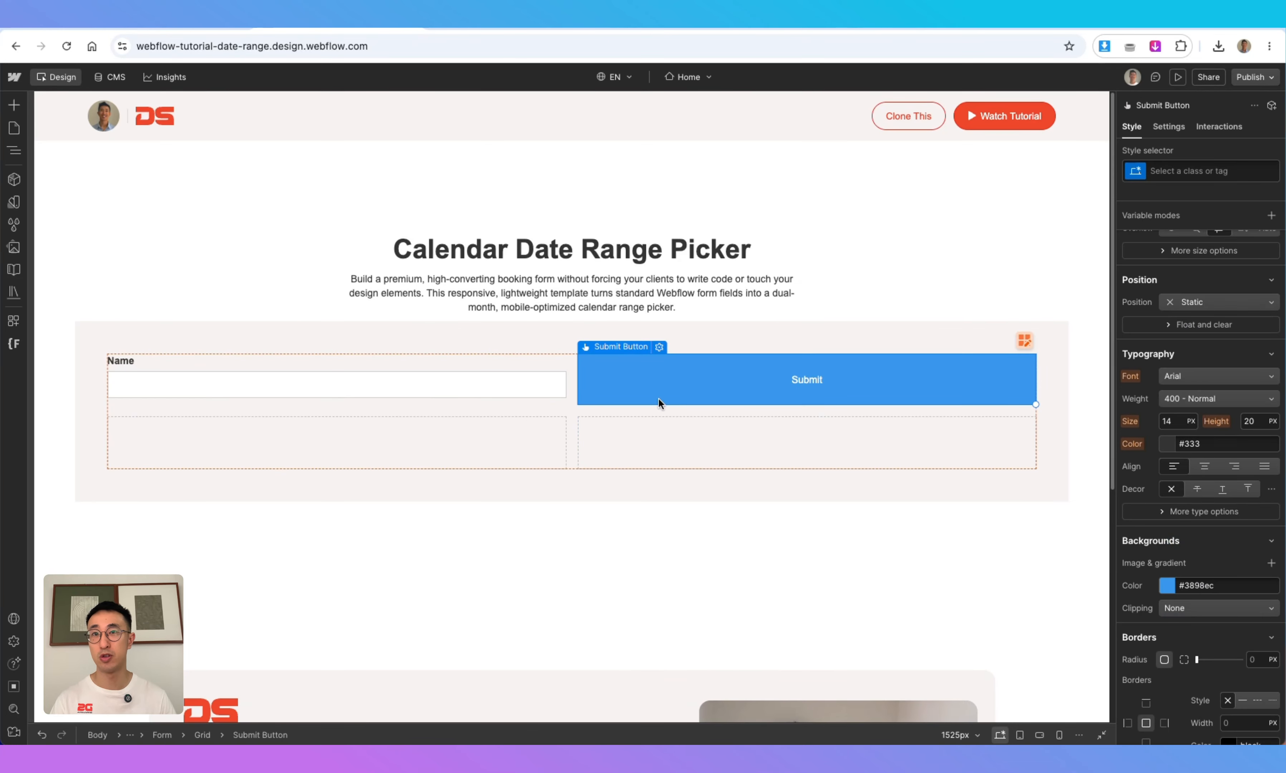
pyautogui.click(535, 368)
pyautogui.hotkey('ctrl', 'd')
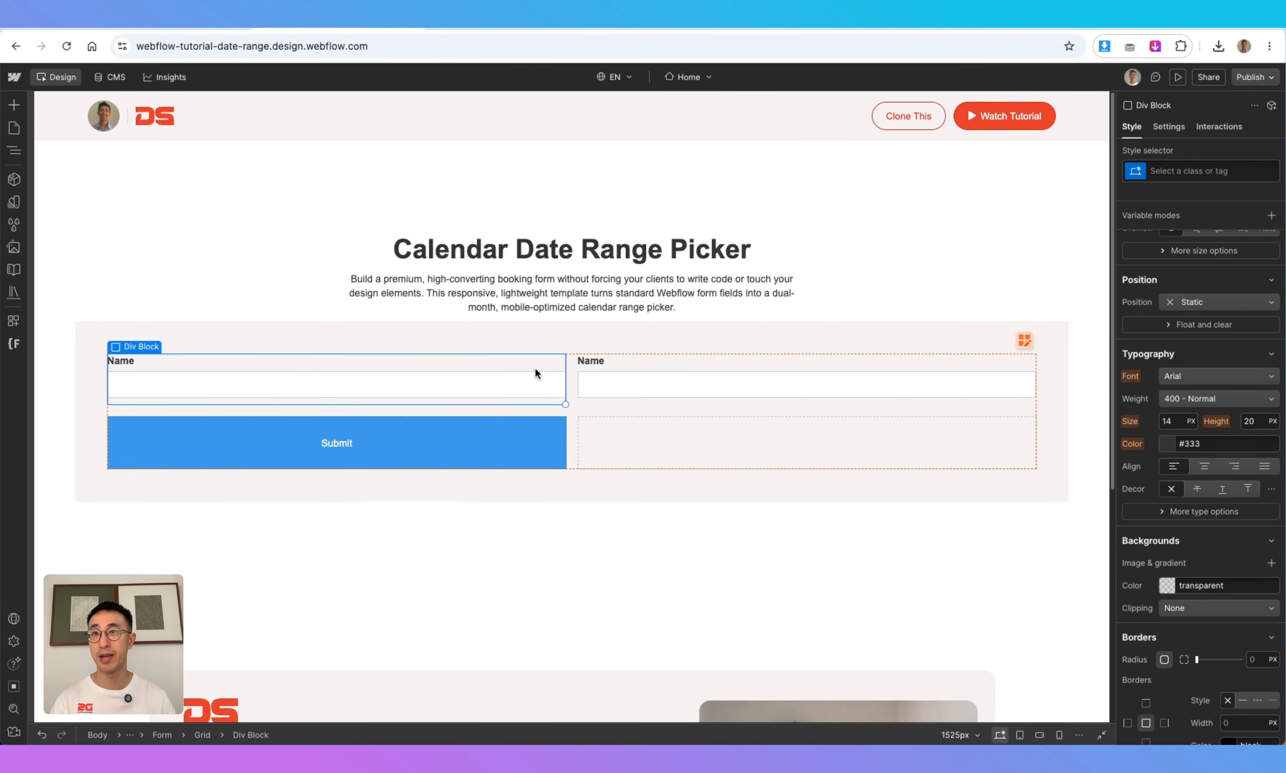
# Stretch the Submit button across both columns of the grid's second row
pyautogui.click(561, 433)
pyautogui.moveTo(567, 437); pyautogui.dragTo(870, 473)
pyautogui.click(801, 512)
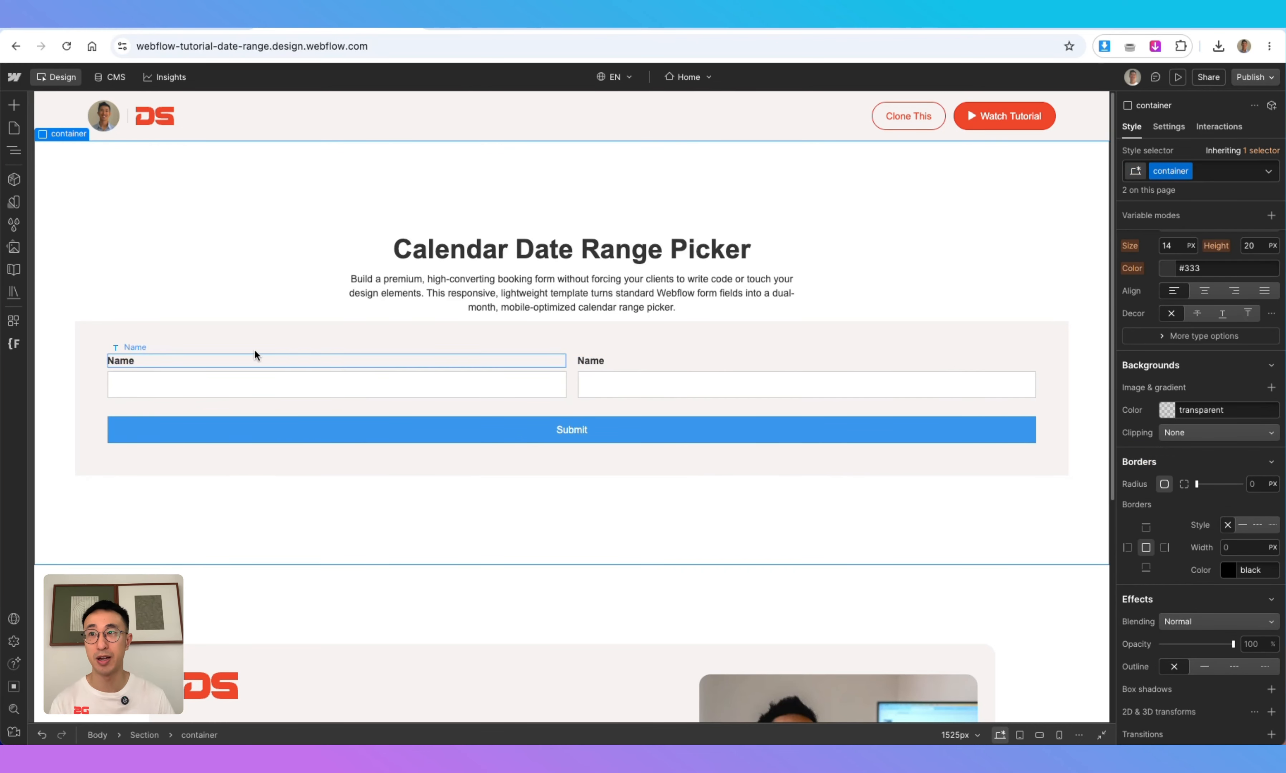
# Change the first column's Name label to "Start Date" and the second column's to "Ened Date"
pyautogui.doubleClick(152, 363)
pyautogui.write('St')
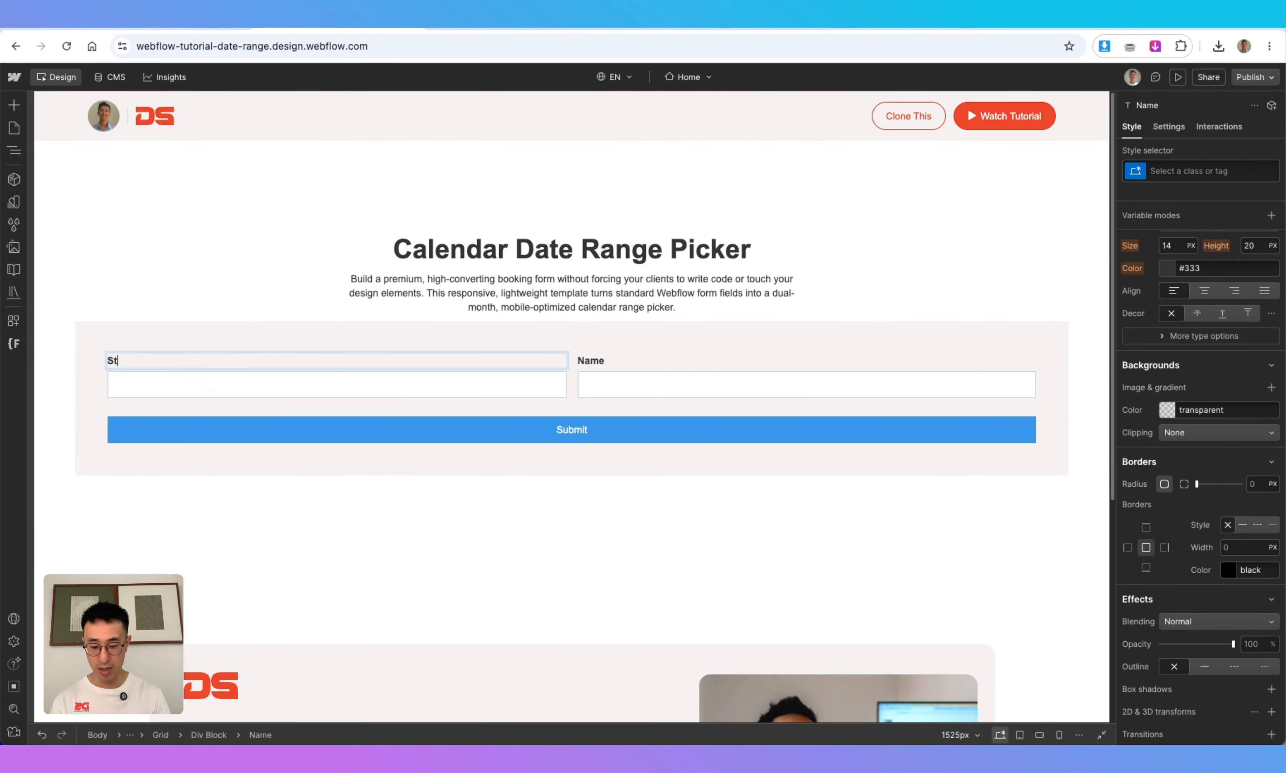
pyautogui.write('art Date')
pyautogui.doubleClick(591, 360)
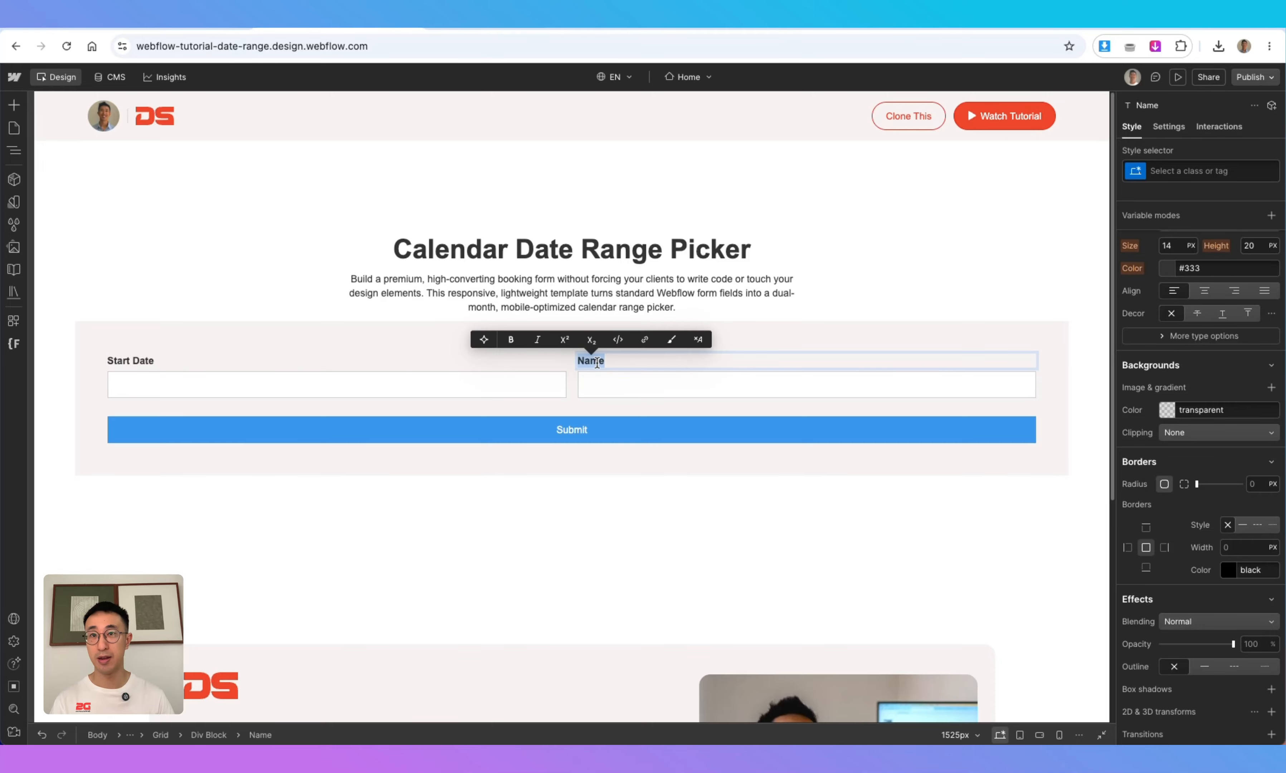
pyautogui.write('Ened Dat')
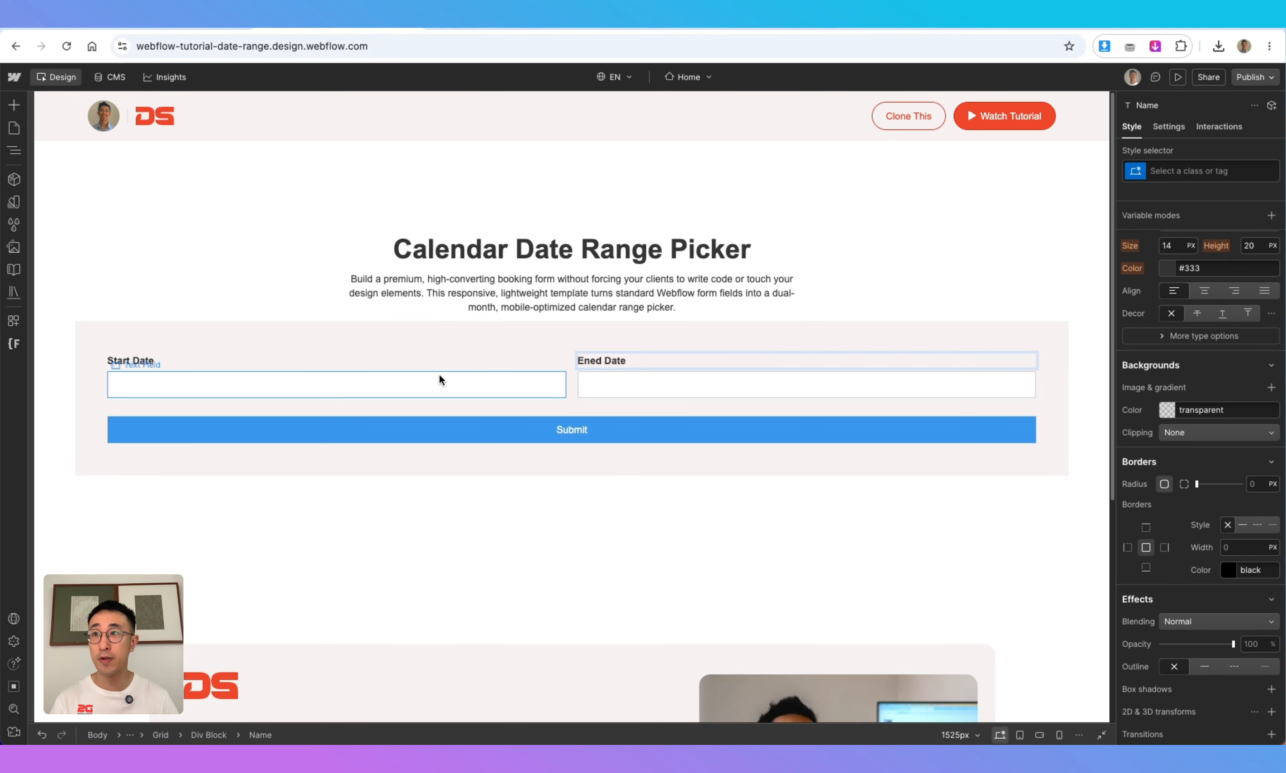
# Name the text field under the Start Date label "Start Date" in its field settings
pyautogui.click(382, 378)
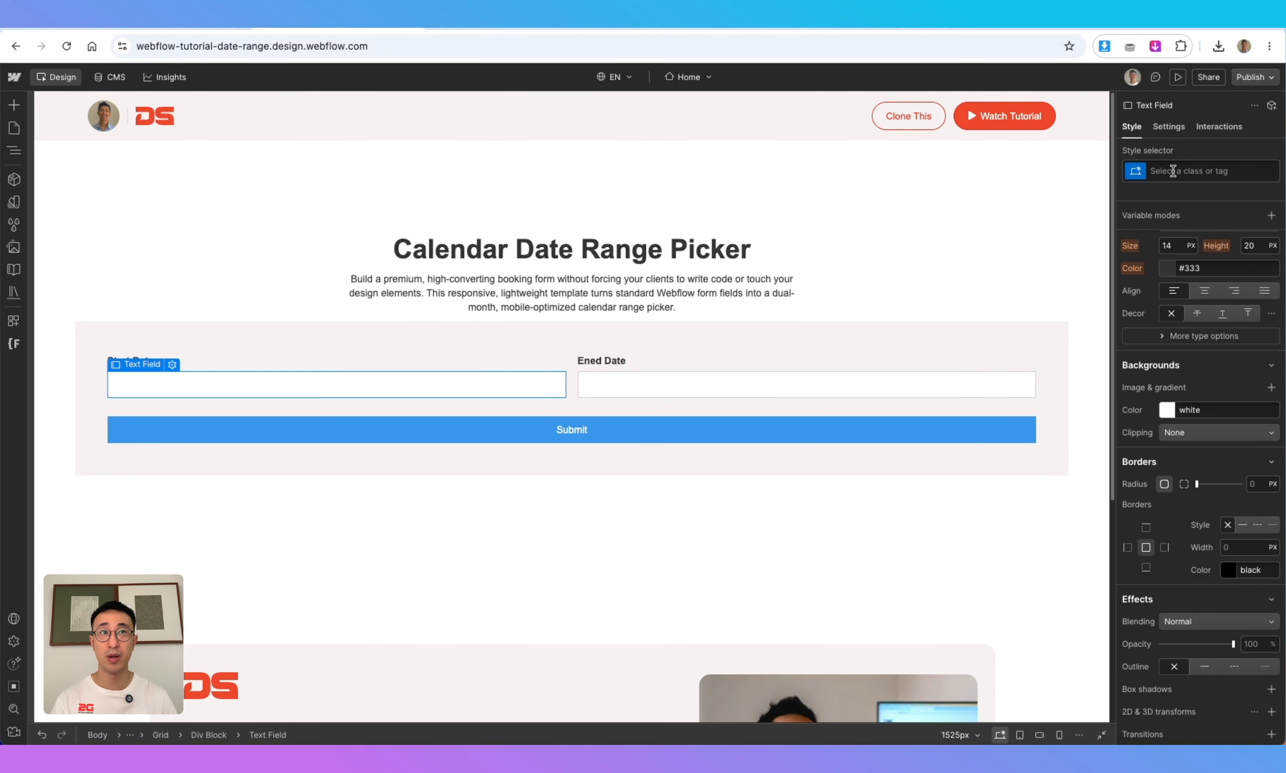
pyautogui.click(1169, 127)
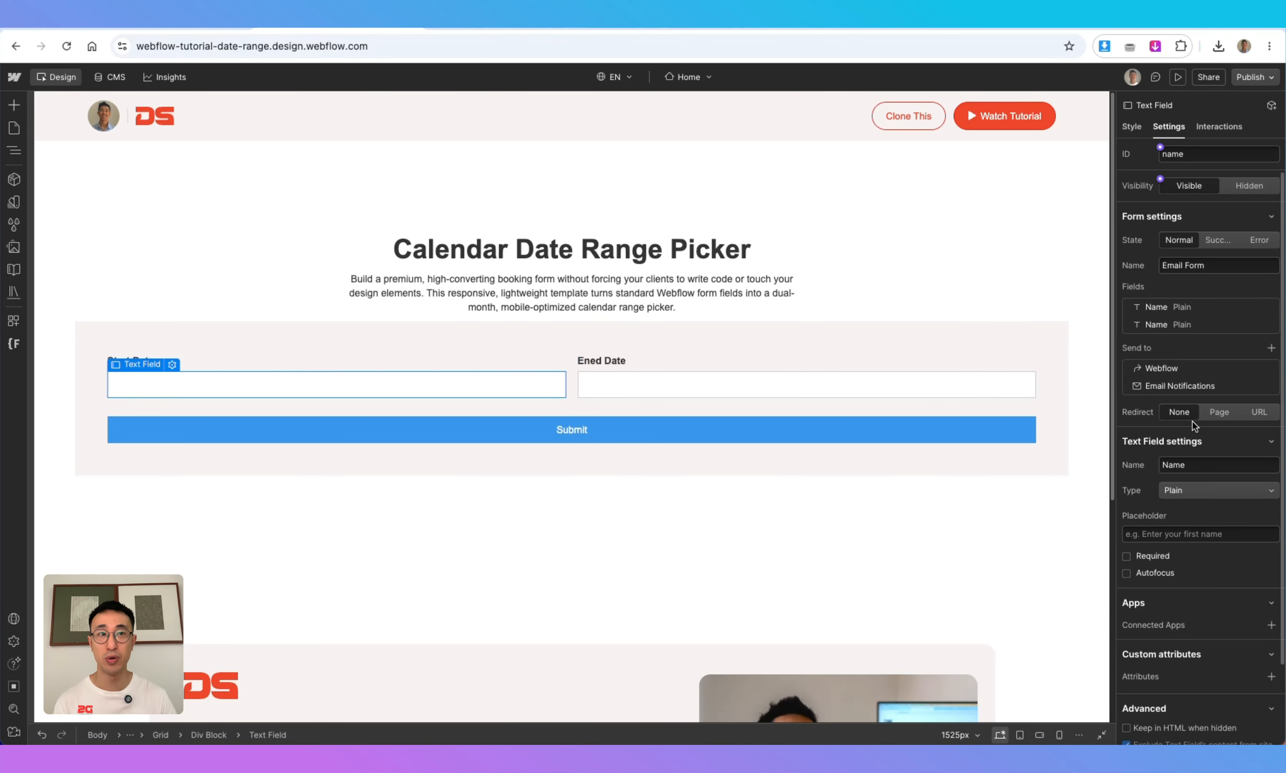
pyautogui.click(16, 106)
pyautogui.scroll(-10, 135, 407)
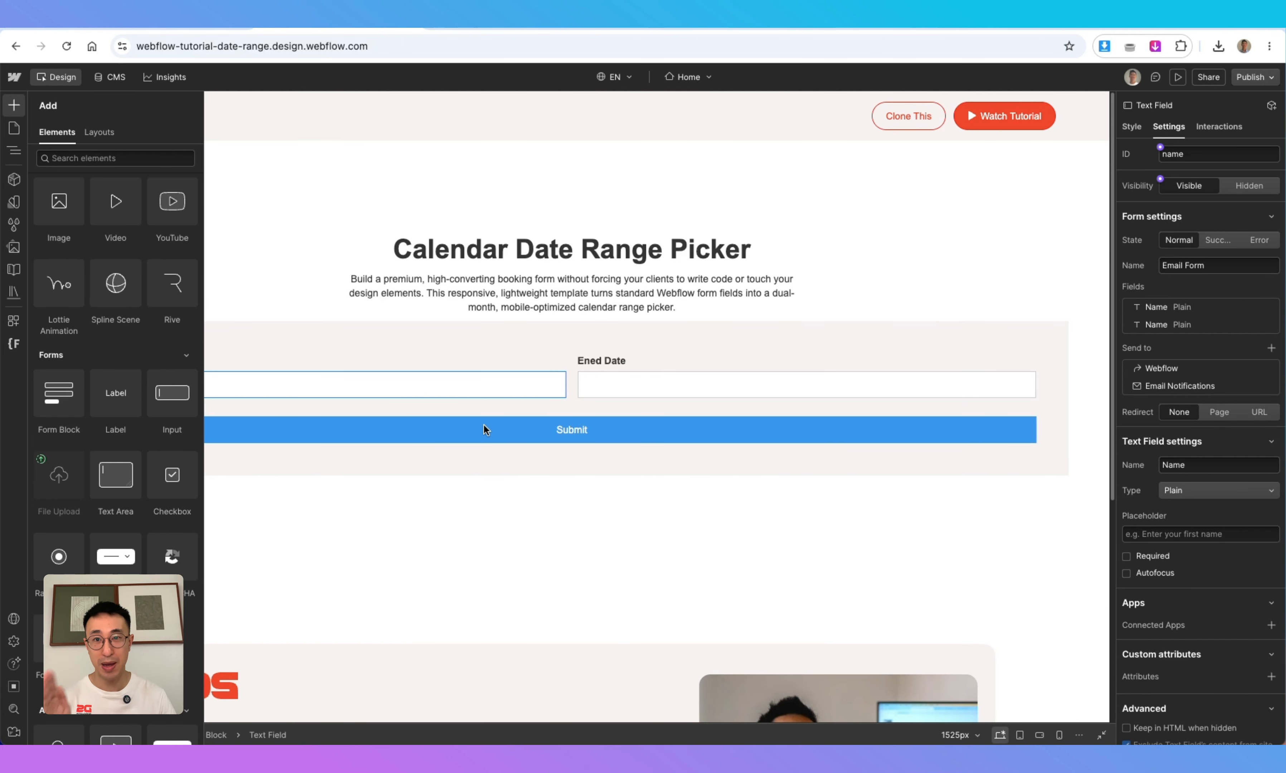
pyautogui.click(539, 388)
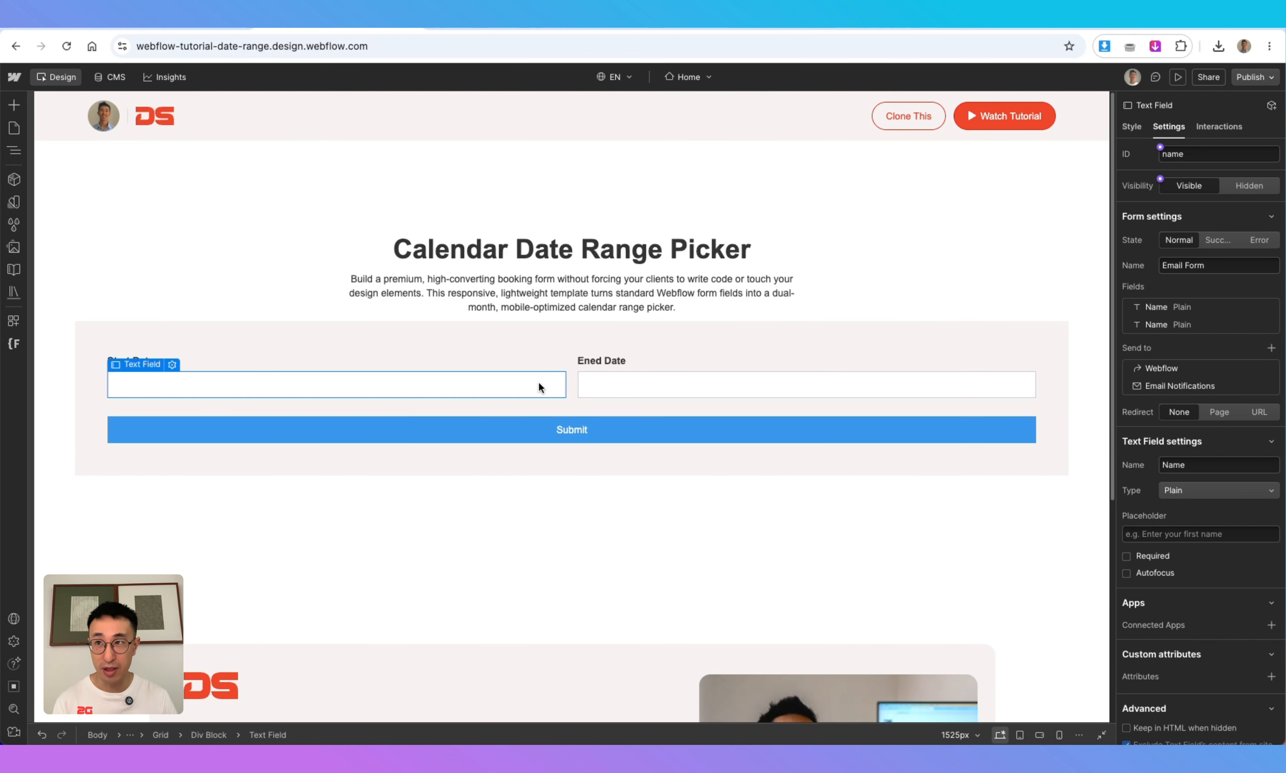
pyautogui.doubleClick(1181, 465)
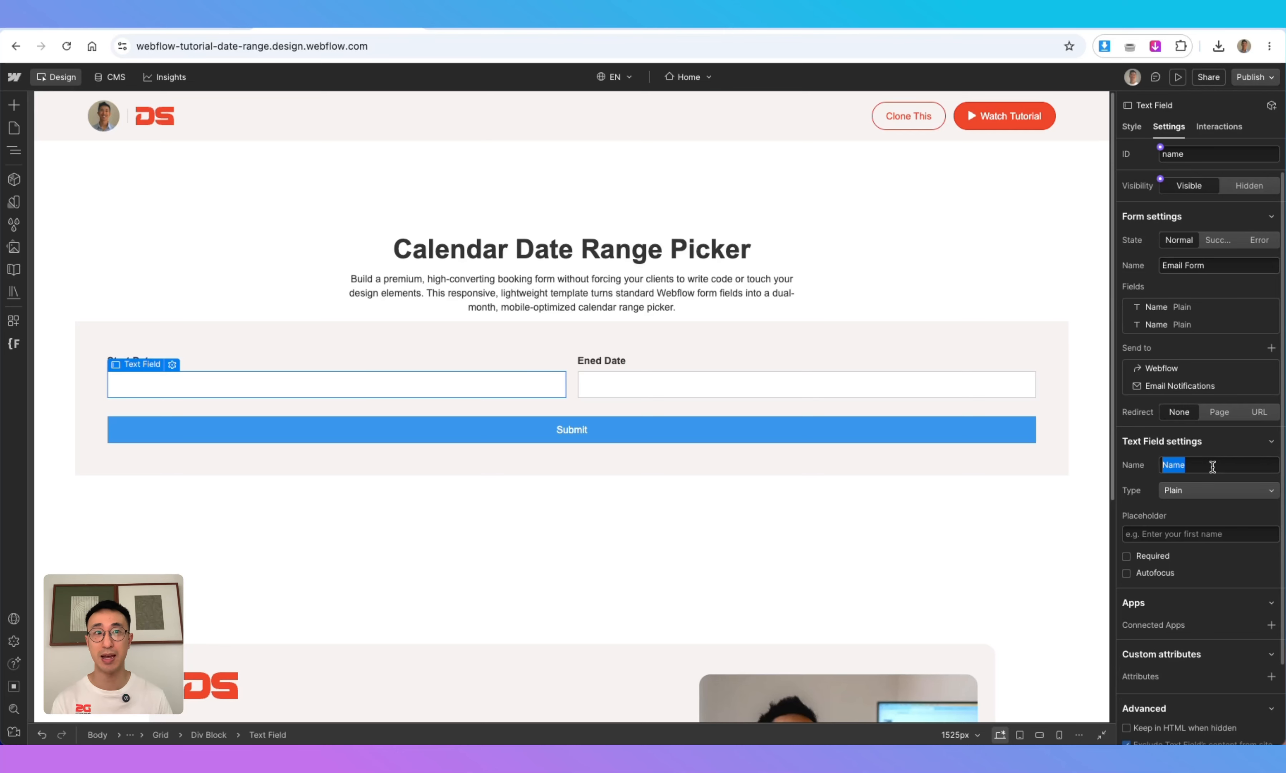
pyautogui.write('Stre')
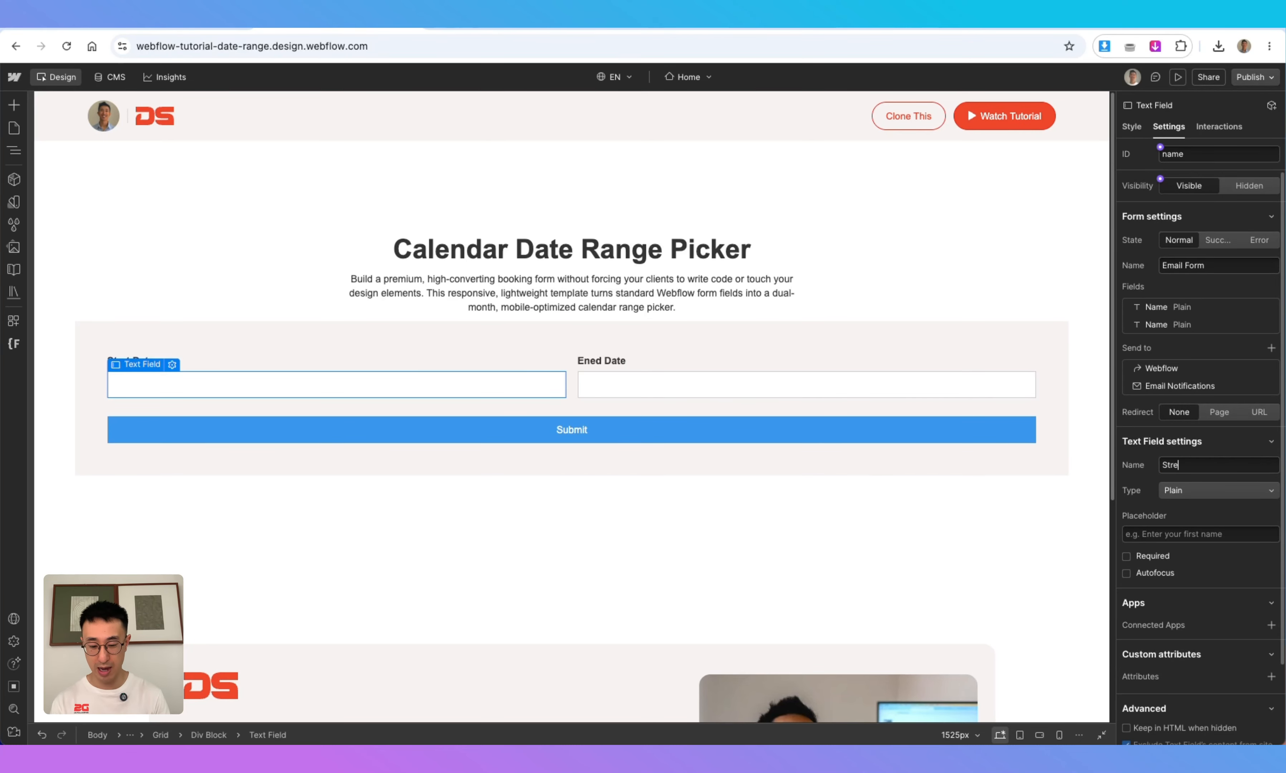
pyautogui.press('BackSpace')
pyautogui.write('art Date')
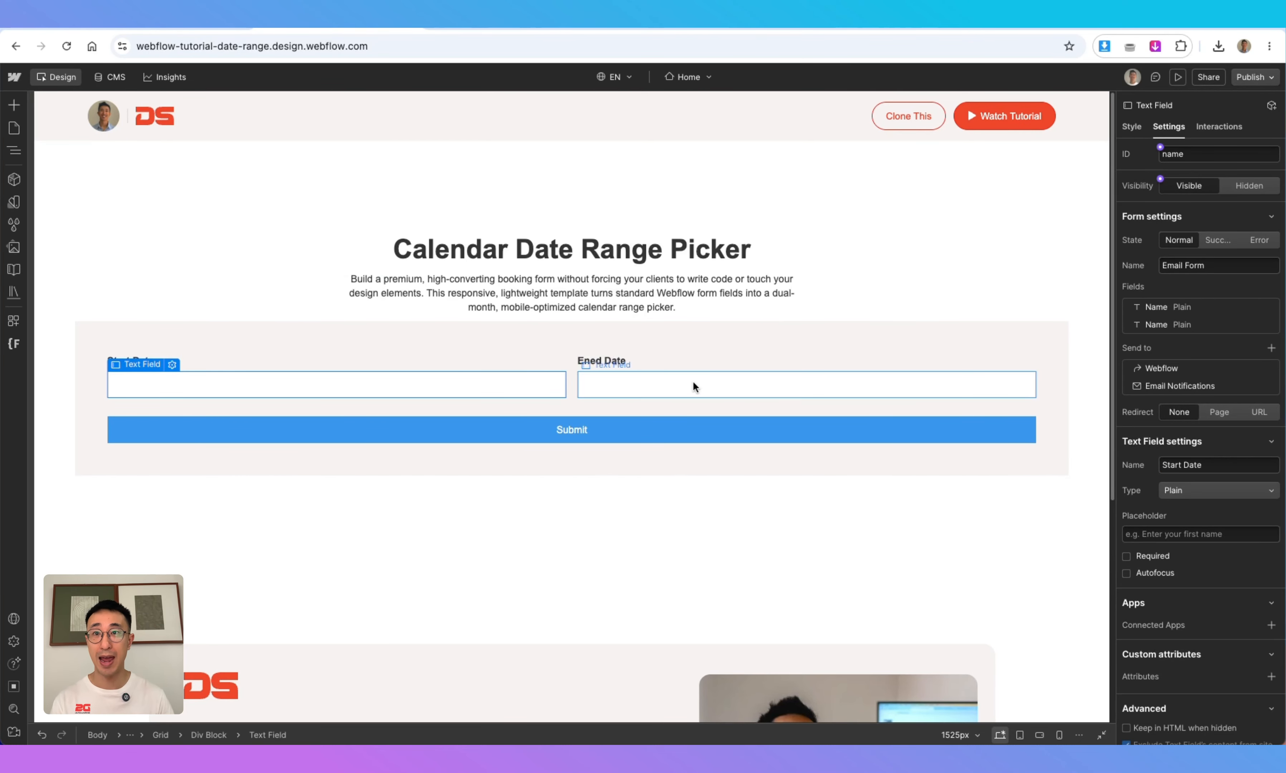
# Name the second column's text field "End Date" in its field settings
pyautogui.click(653, 385)
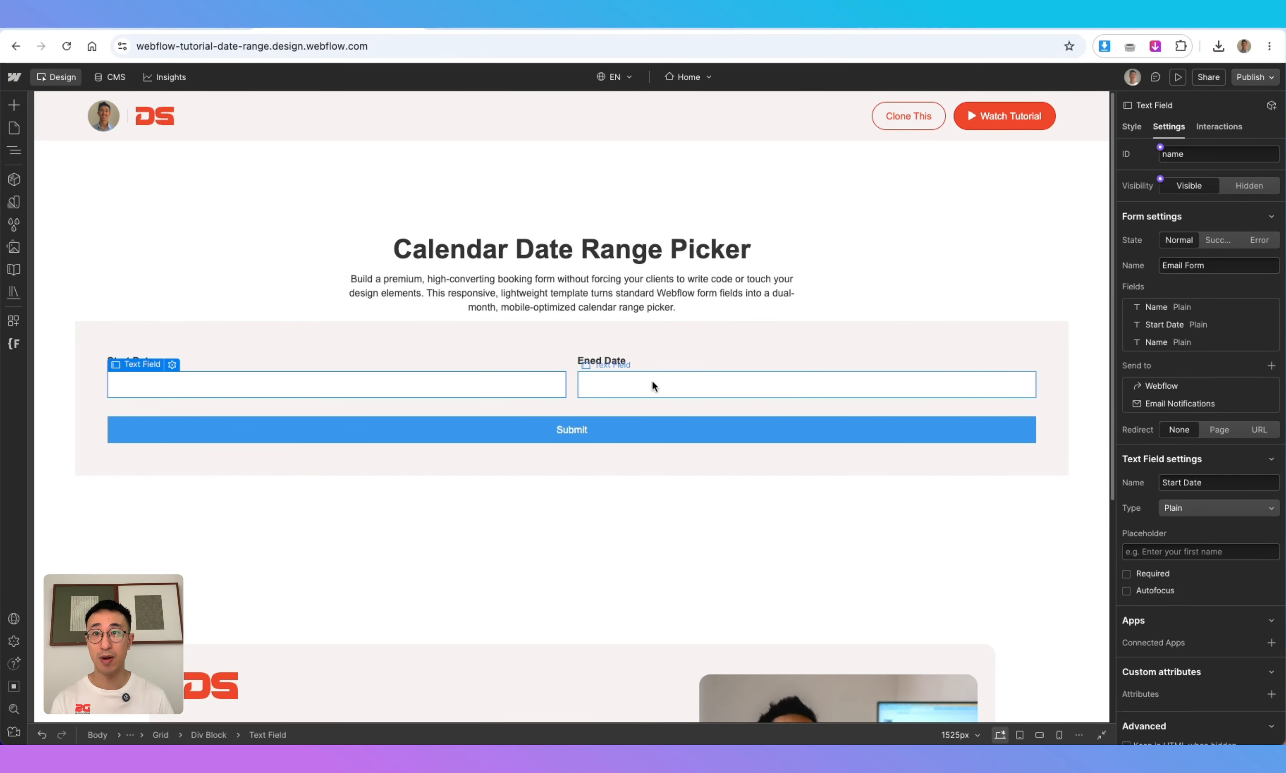
pyautogui.click(1206, 466)
pyautogui.write('End')
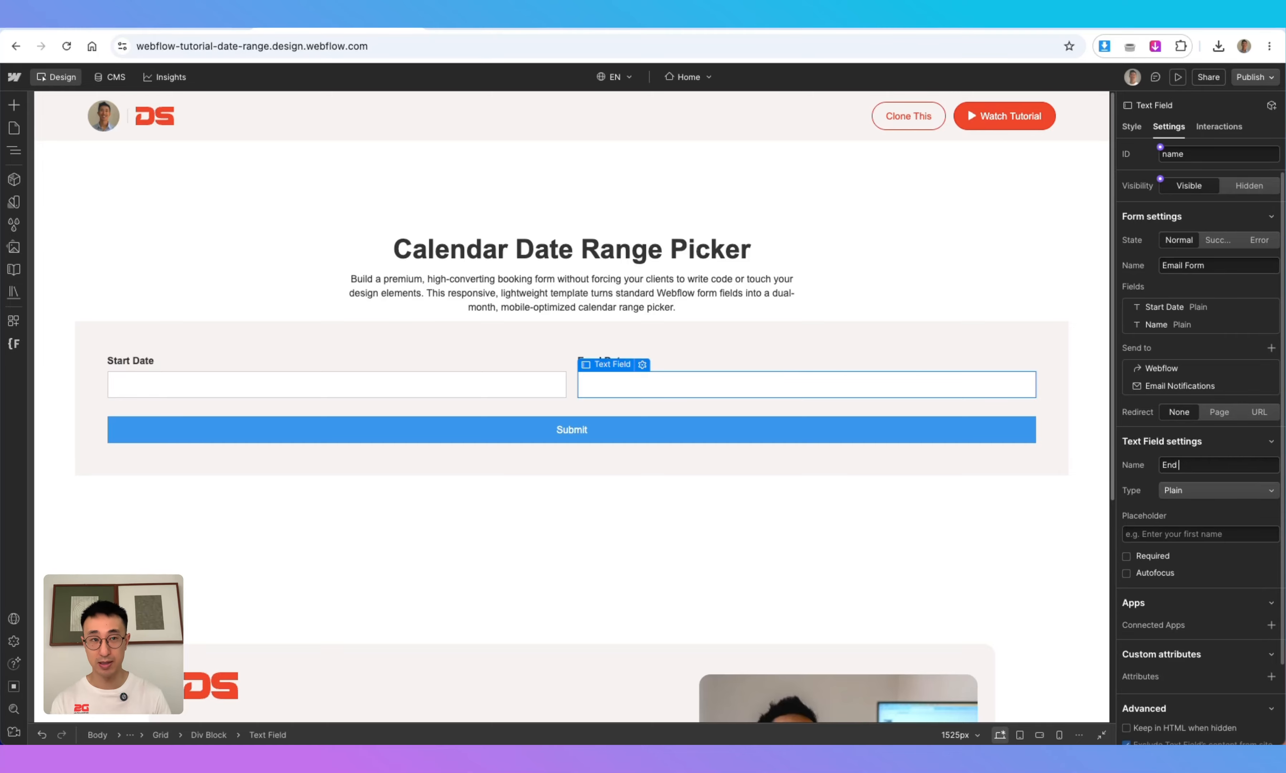
pyautogui.write(' Date')
# Change the second column's label text to "Ended Date"
pyautogui.click(626, 347)
pyautogui.doubleClick(609, 361)
pyautogui.doubleClick(592, 361)
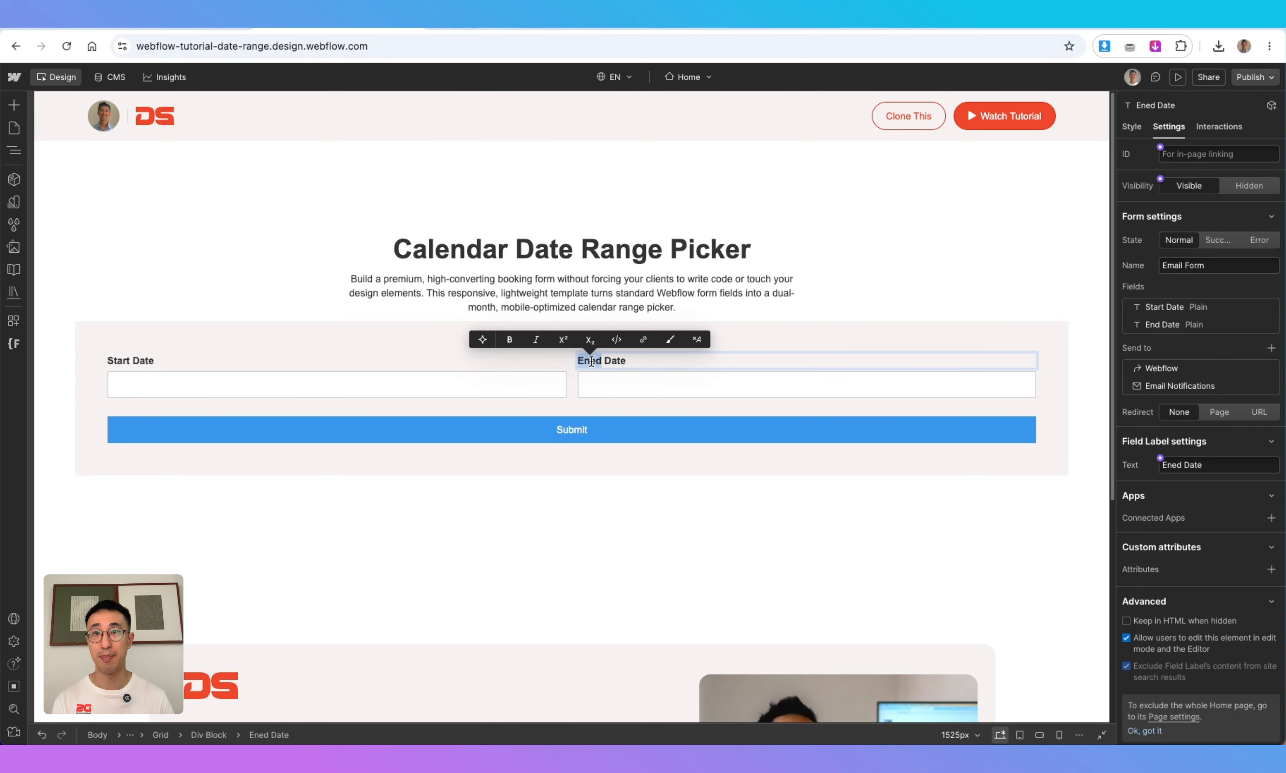
pyautogui.write('Ended')
pyautogui.click(662, 303)
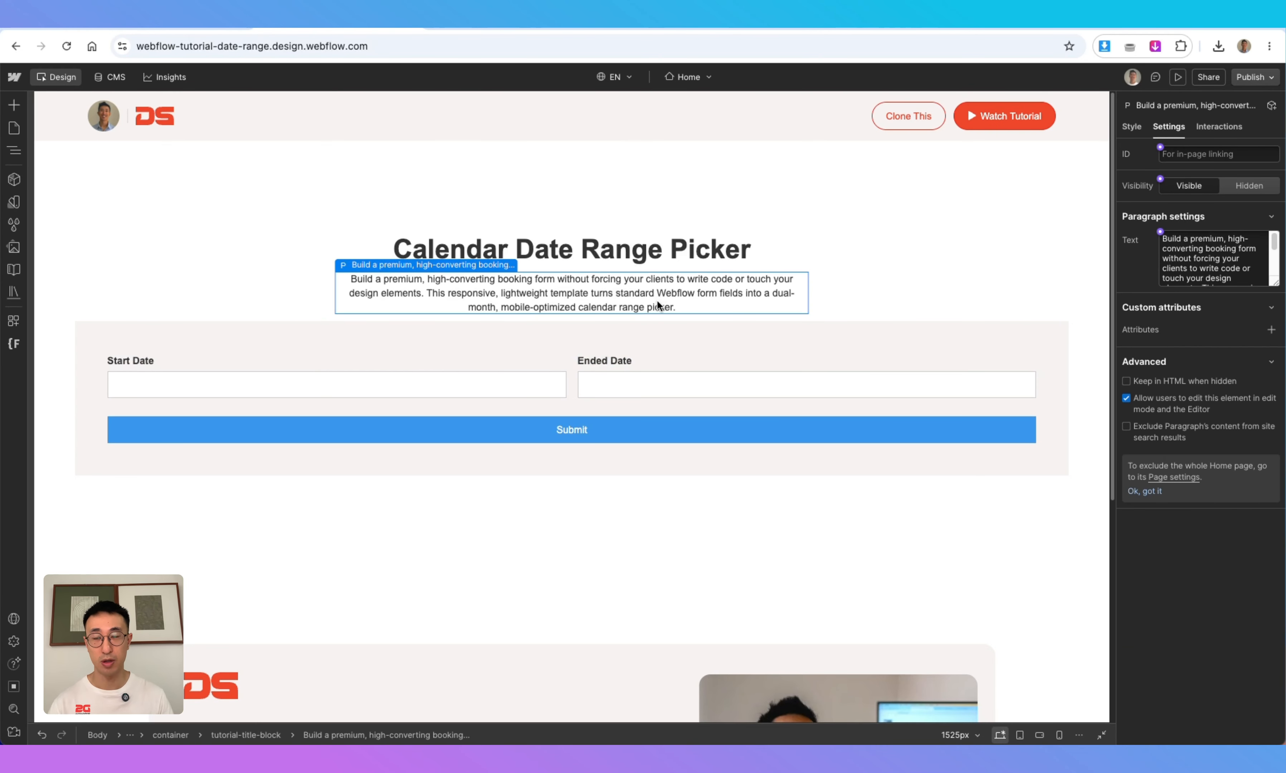
# Make both the Start Date and End Date text fields required
pyautogui.click(562, 391)
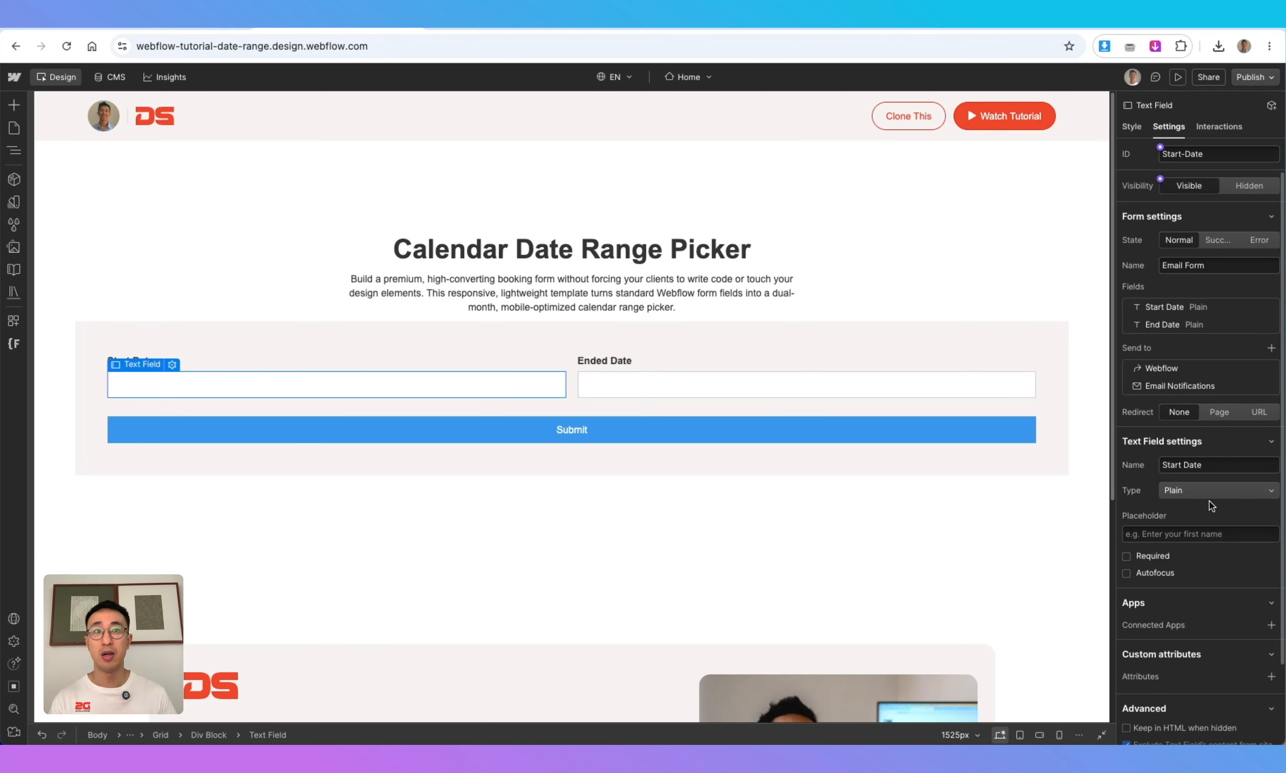
pyautogui.click(1158, 559)
pyautogui.click(916, 391)
pyautogui.click(1160, 556)
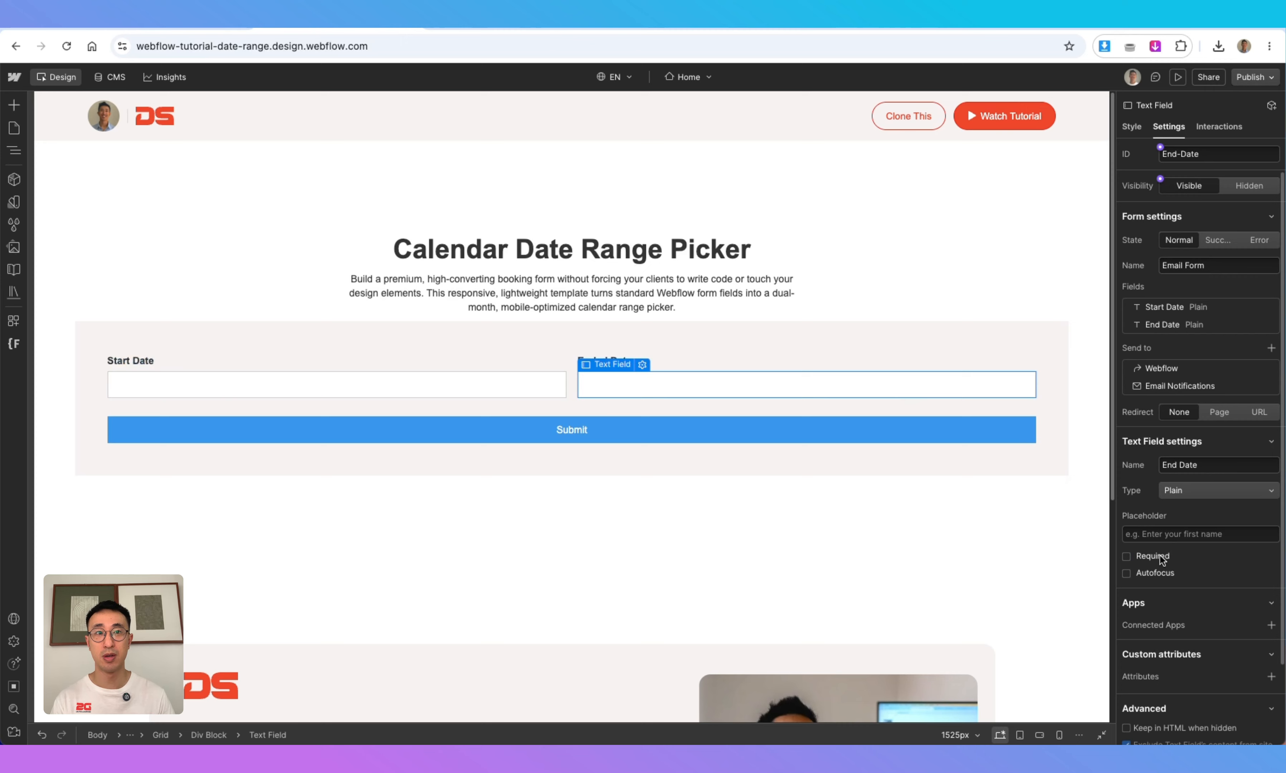
pyautogui.click(574, 391)
pyautogui.click(537, 388)
pyautogui.scroll(-2, 1202, 563)
pyautogui.click(778, 460)
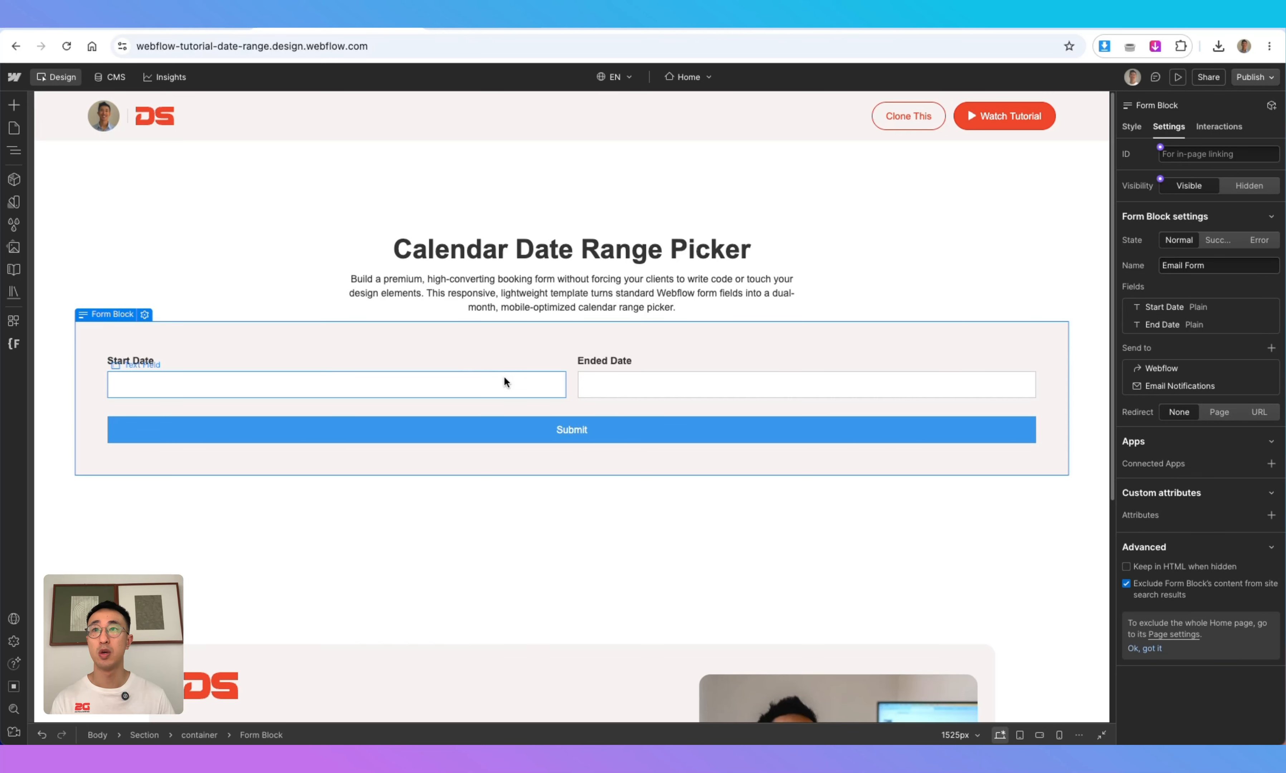
# Add a custom attribute named data-datepicker to the Start Date text field and copy the attribute name
pyautogui.click(504, 383)
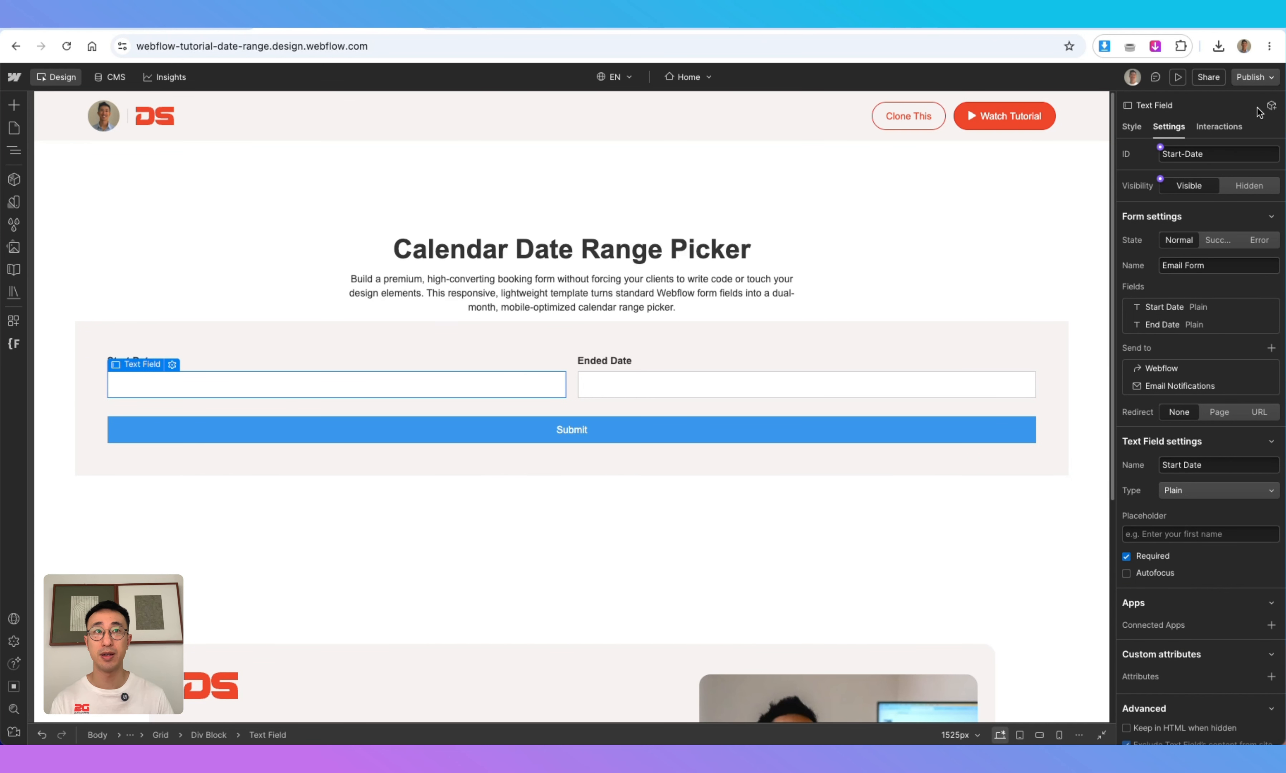
pyautogui.scroll(-2, 1193, 700)
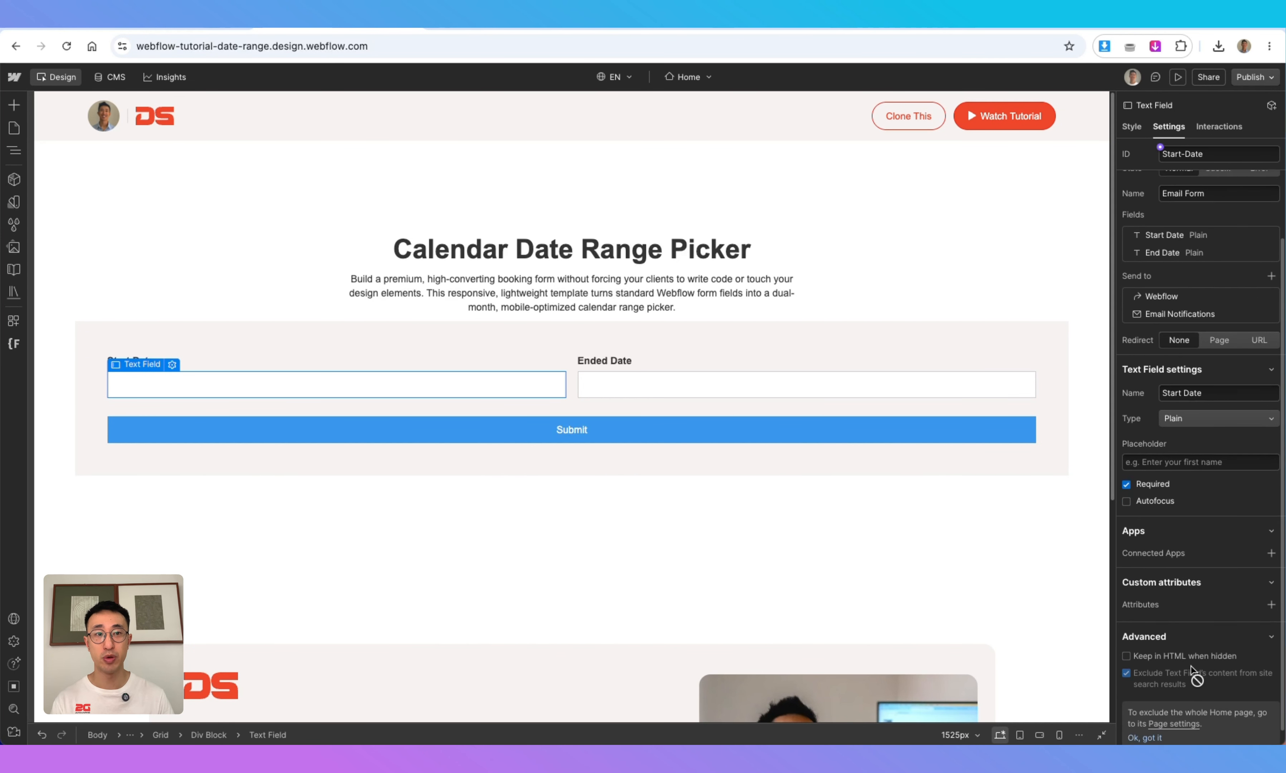
pyautogui.click(1271, 595)
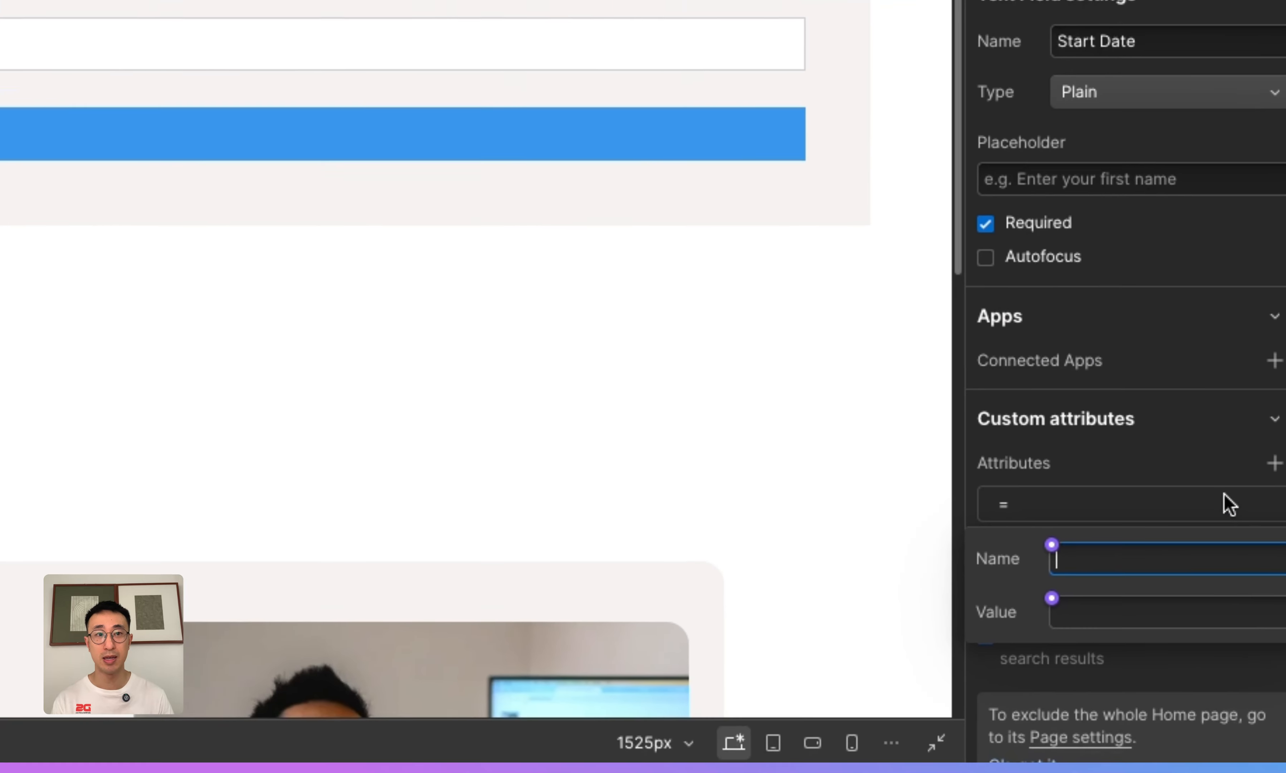
pyautogui.click(1194, 641)
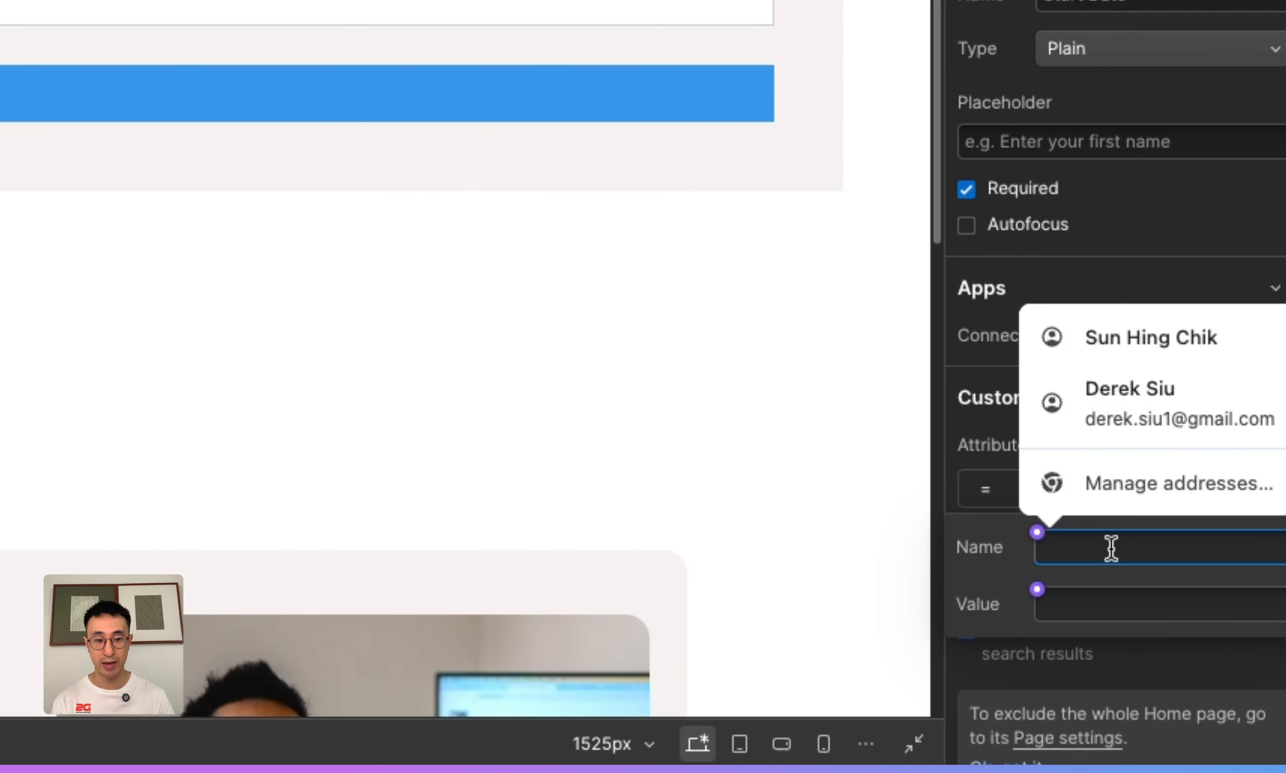
pyautogui.write('data-')
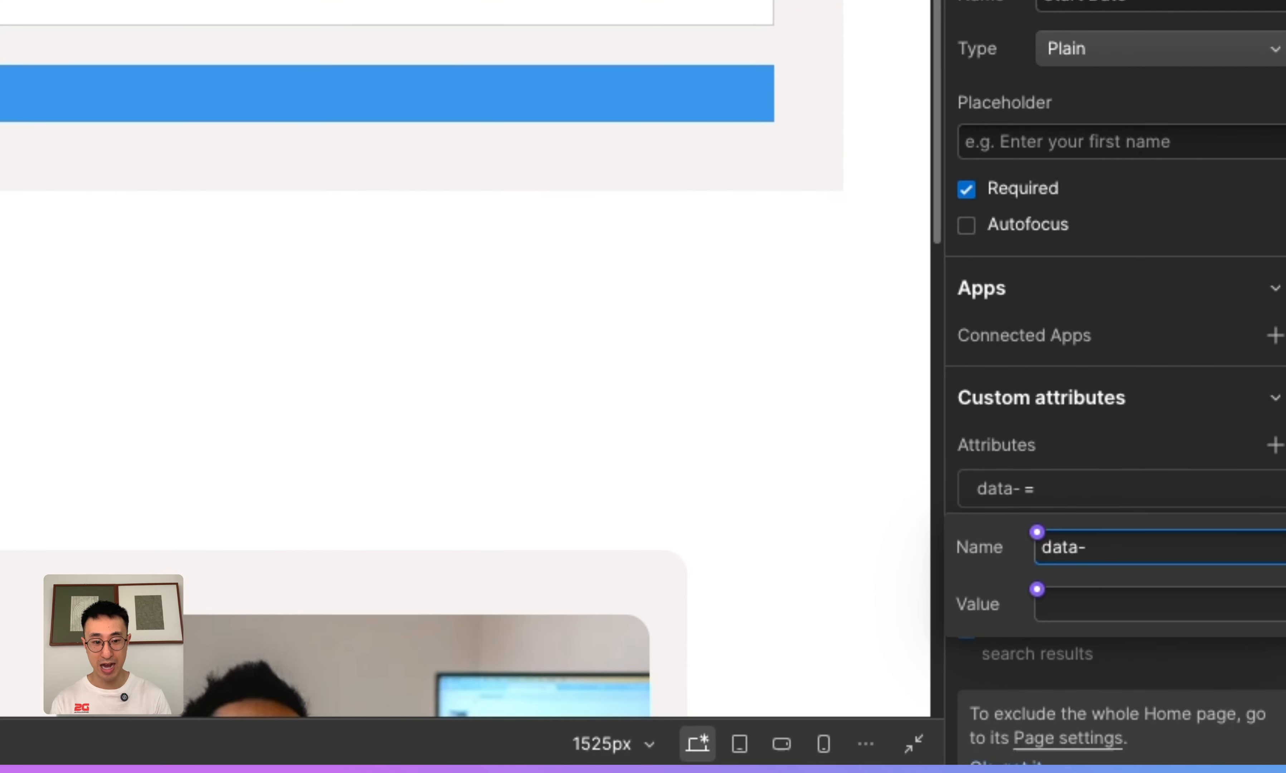
pyautogui.write('datepicker')
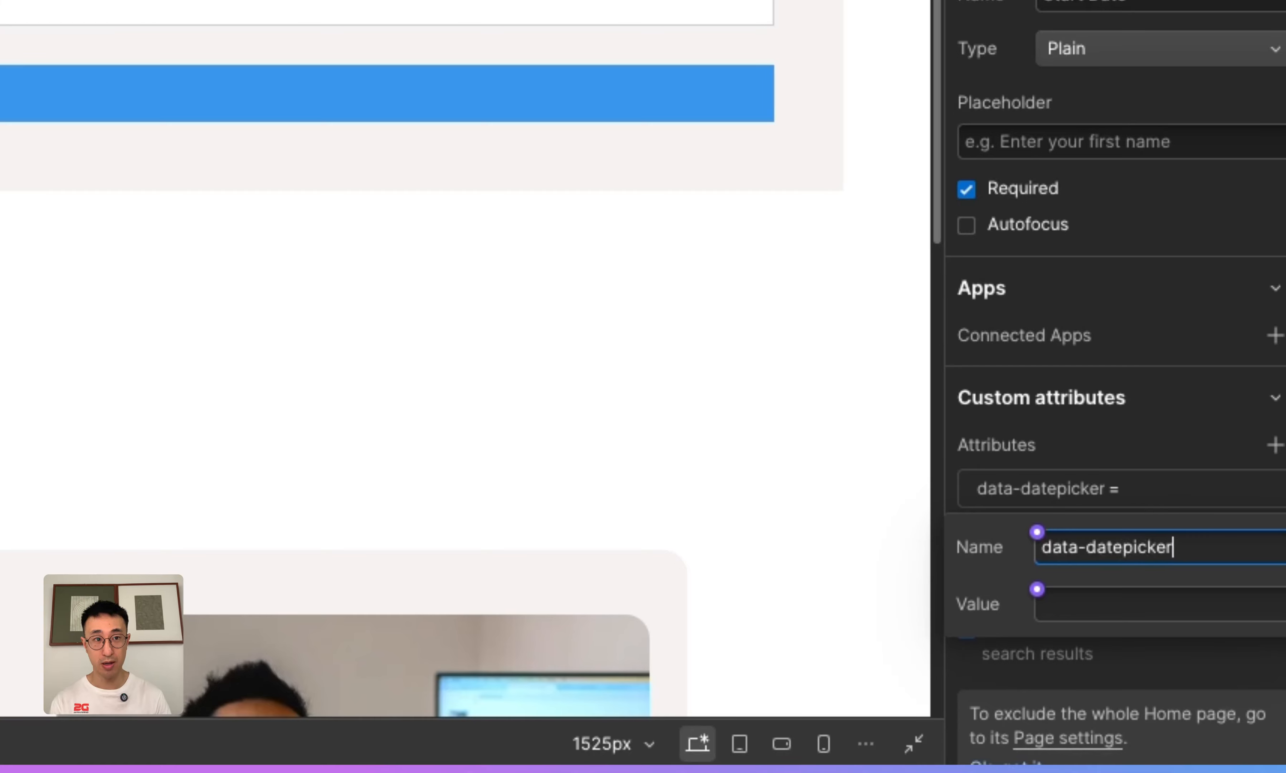
pyautogui.tripleClick(1172, 560)
pyautogui.hotkey('ctrl', 'c')
pyautogui.click(1165, 464)
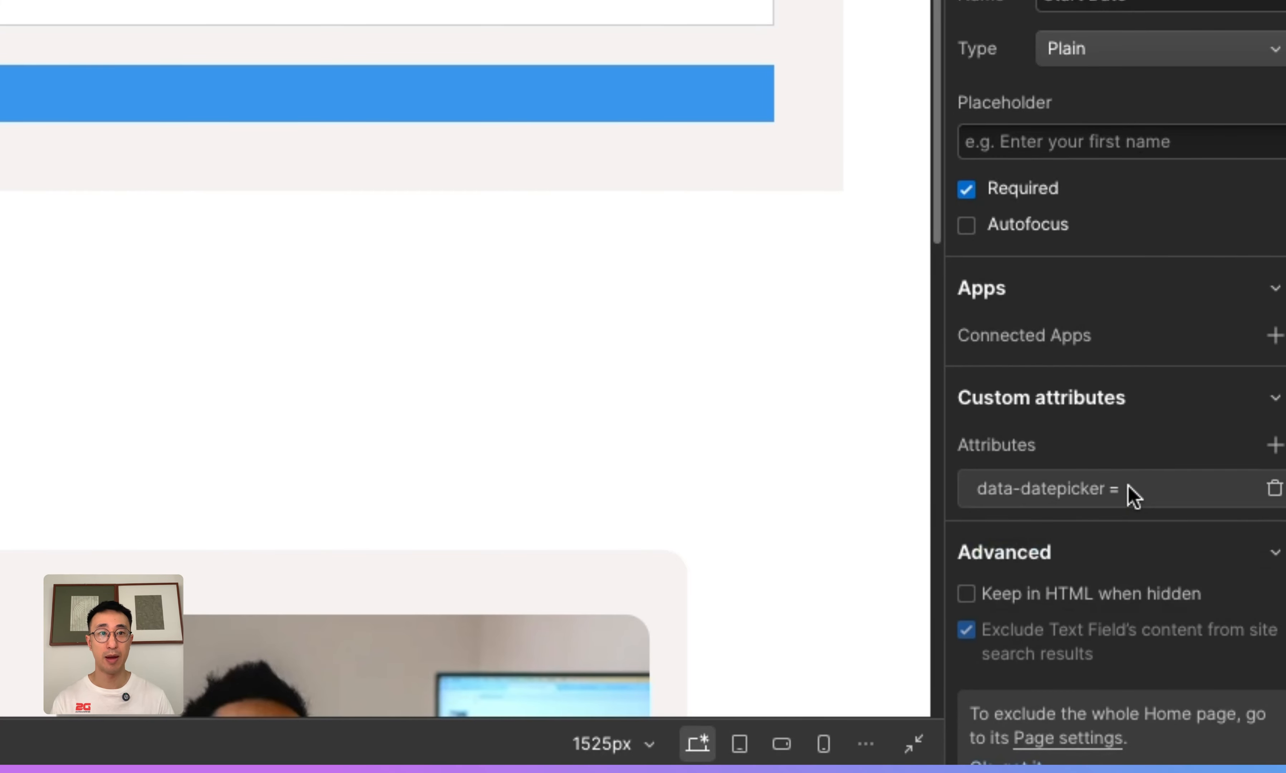
# Set the value of the Start Date field's data-datepicker attribute to start
pyautogui.click(1128, 494)
pyautogui.click(1095, 604)
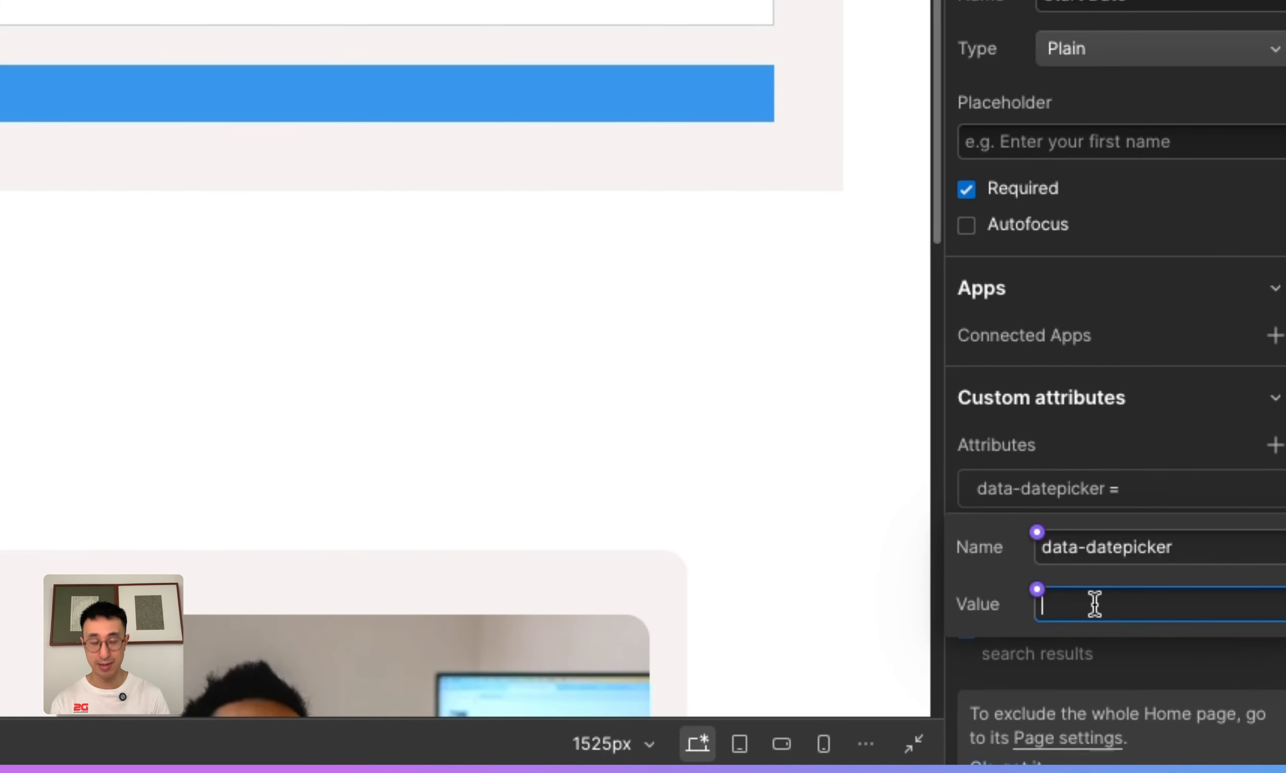
pyautogui.write('start')
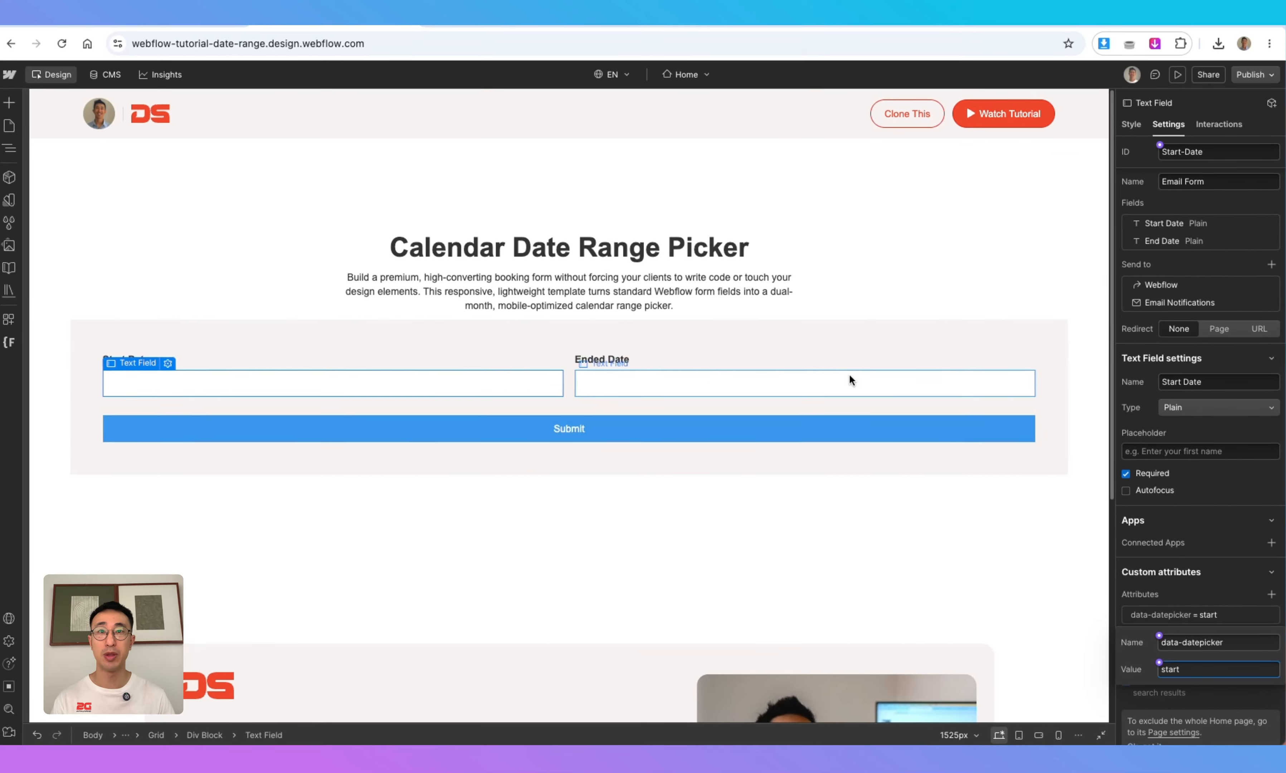
# Add the custom attribute data-datepicker with the value end to the End Date text field
pyautogui.click(851, 379)
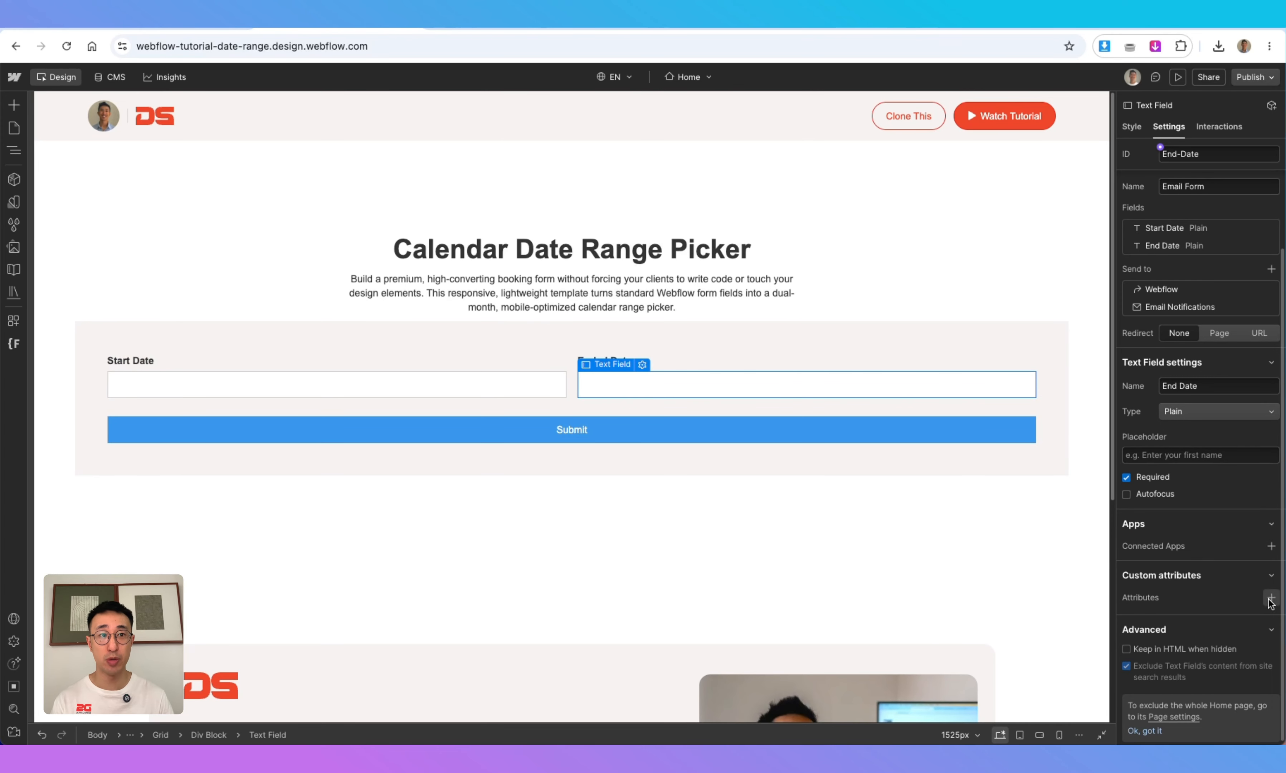
pyautogui.click(1271, 597)
pyautogui.hotkey('ctrl', 'v')
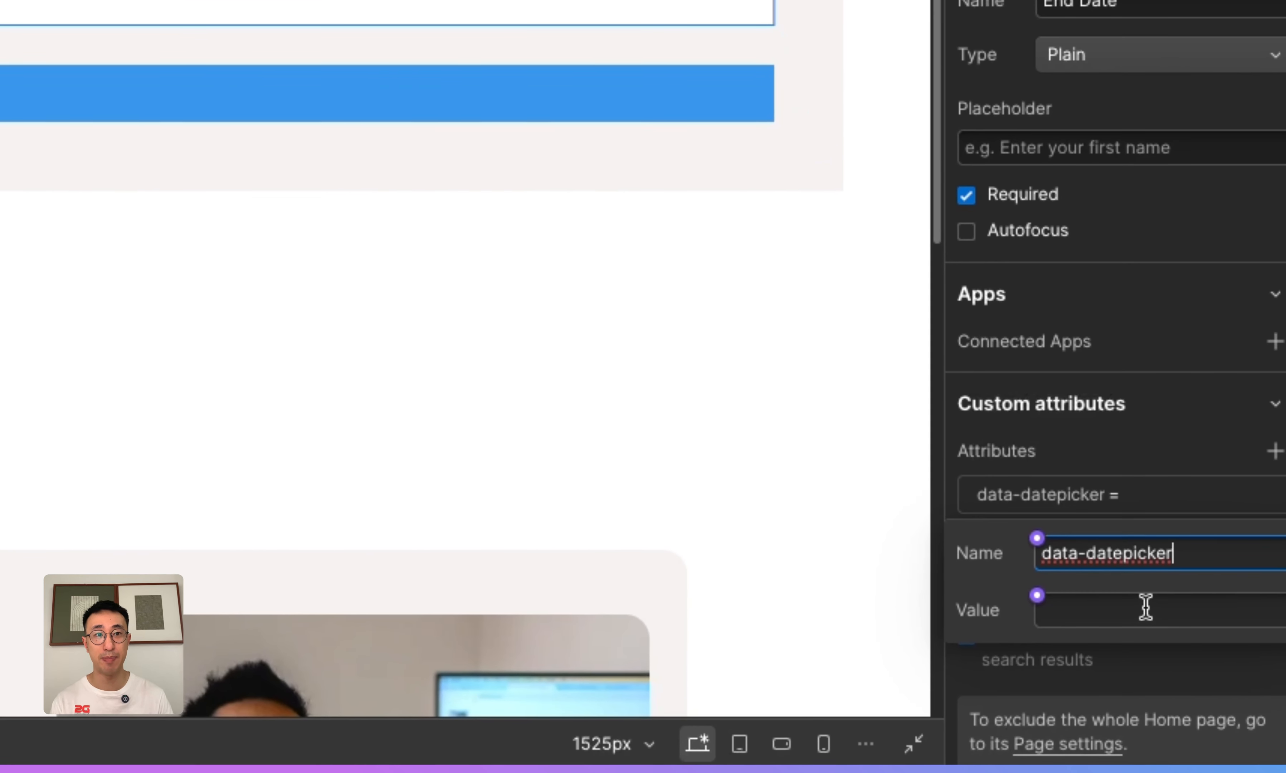
pyautogui.click(1212, 672)
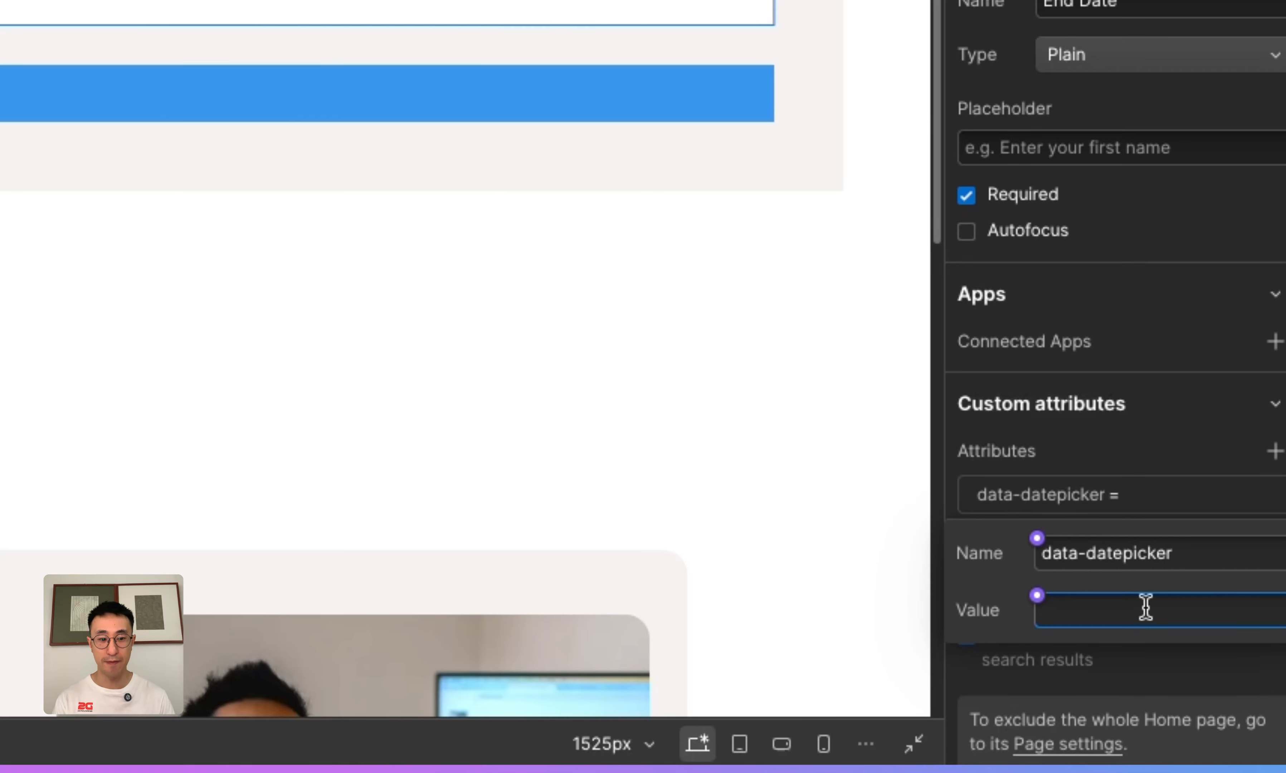
pyautogui.write('end')
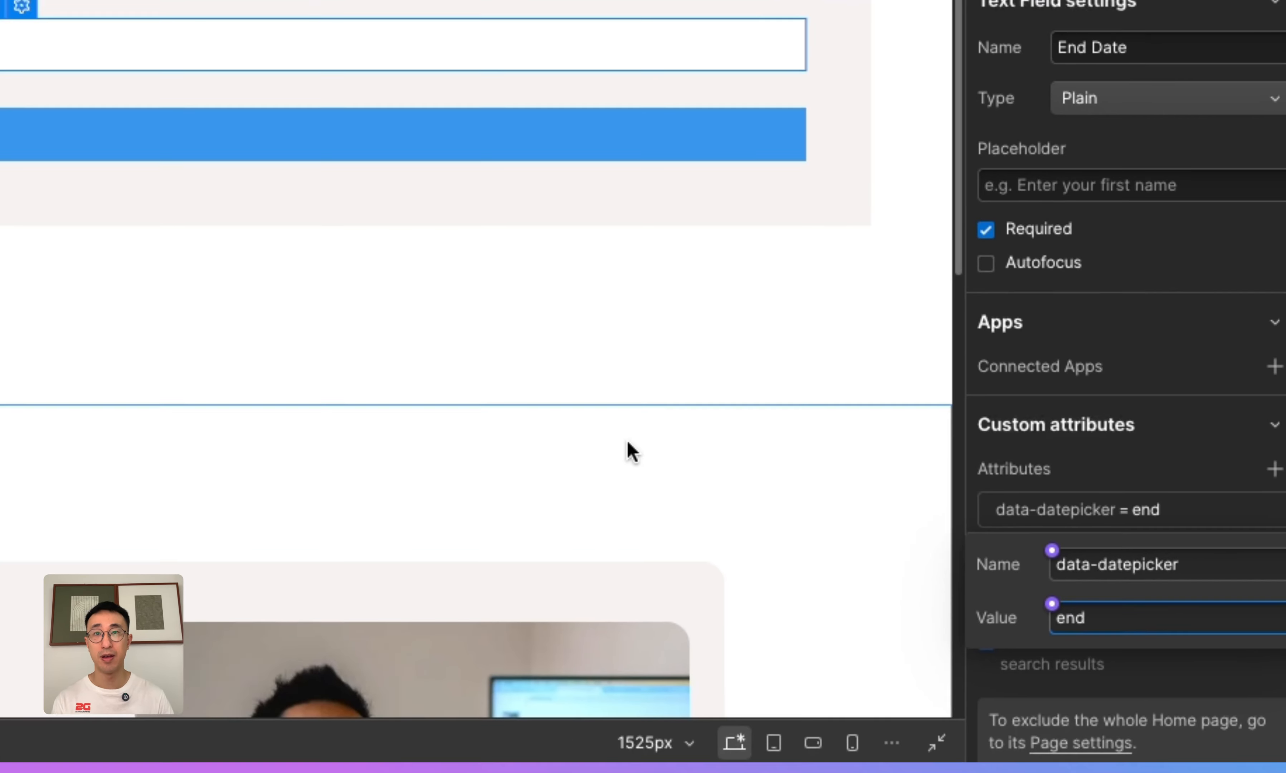
pyautogui.click(251, 292)
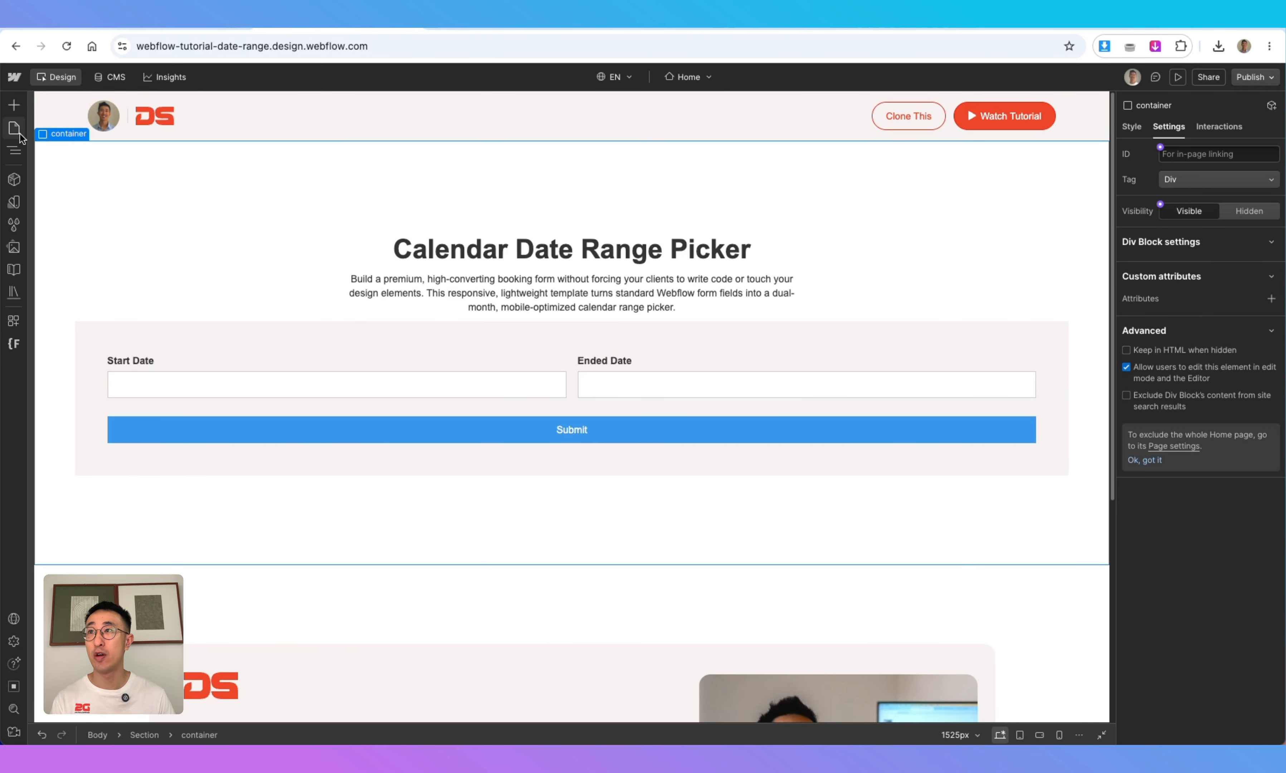
# Paste the copied Flatpickr date picker code into the Home page's custom code before the </body> tag and save the page settings
pyautogui.click(15, 128)
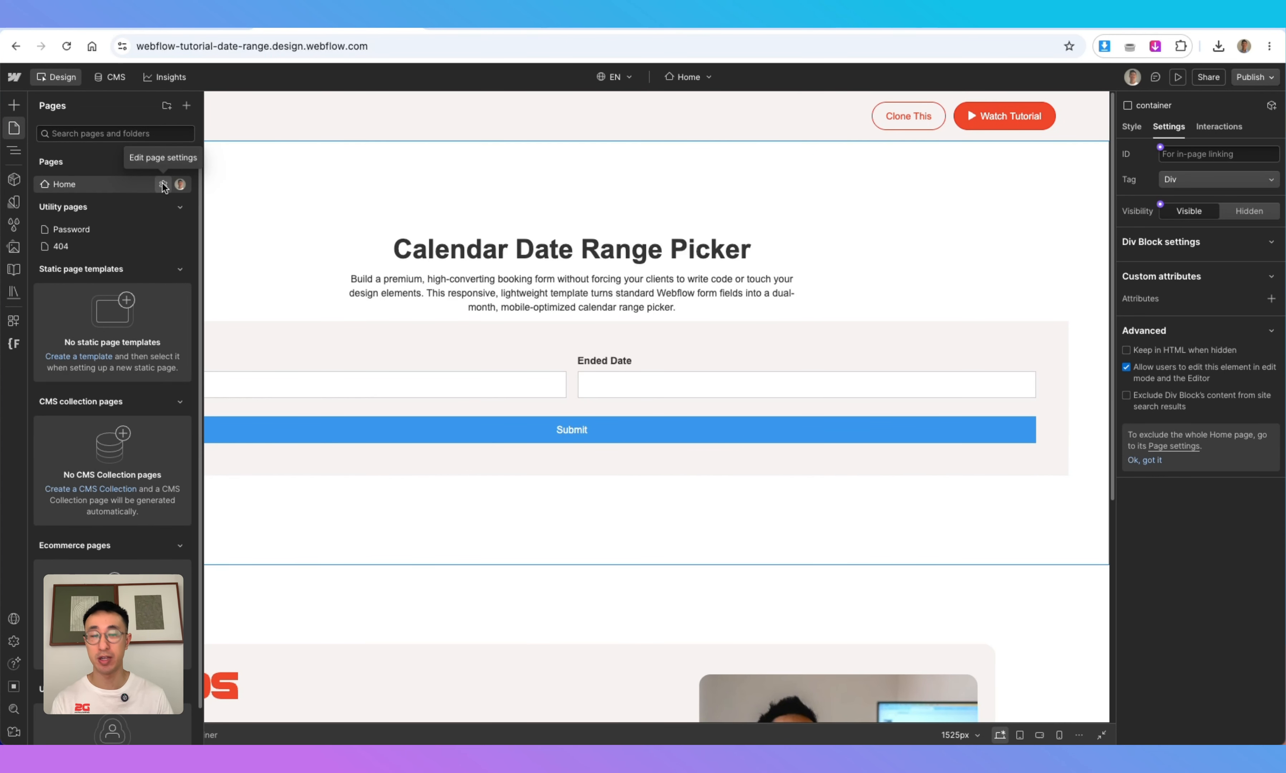
pyautogui.click(163, 185)
pyautogui.scroll(-15, 361, 387)
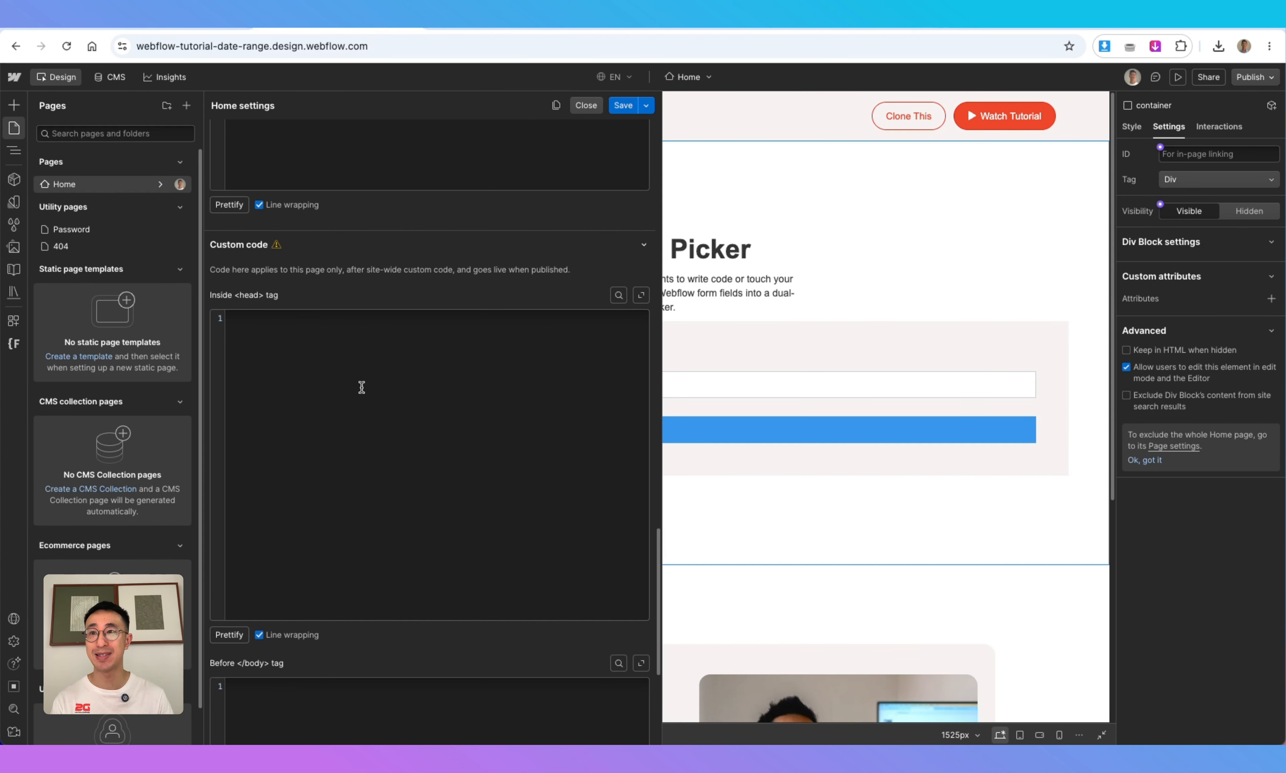
pyautogui.scroll(-5, 361, 387)
pyautogui.hotkey('ctrl', 'v')
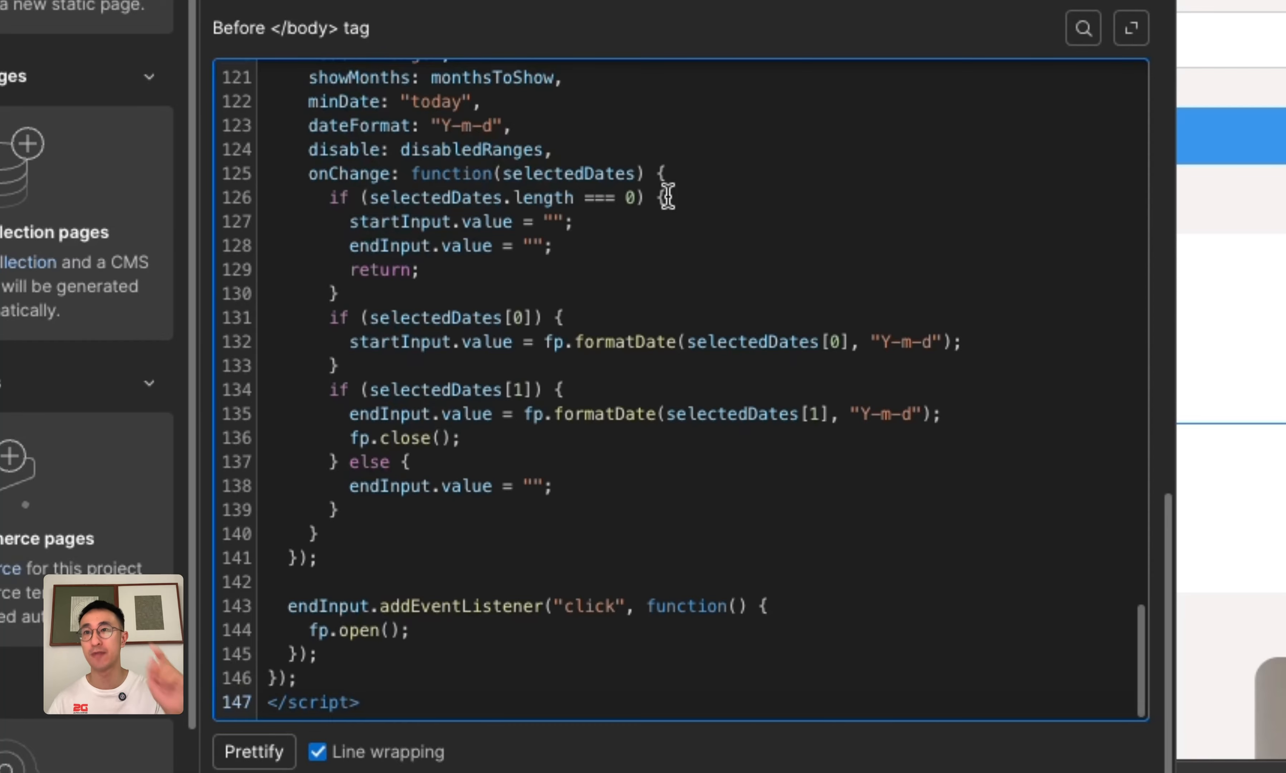
pyautogui.scroll(10, 741, 368)
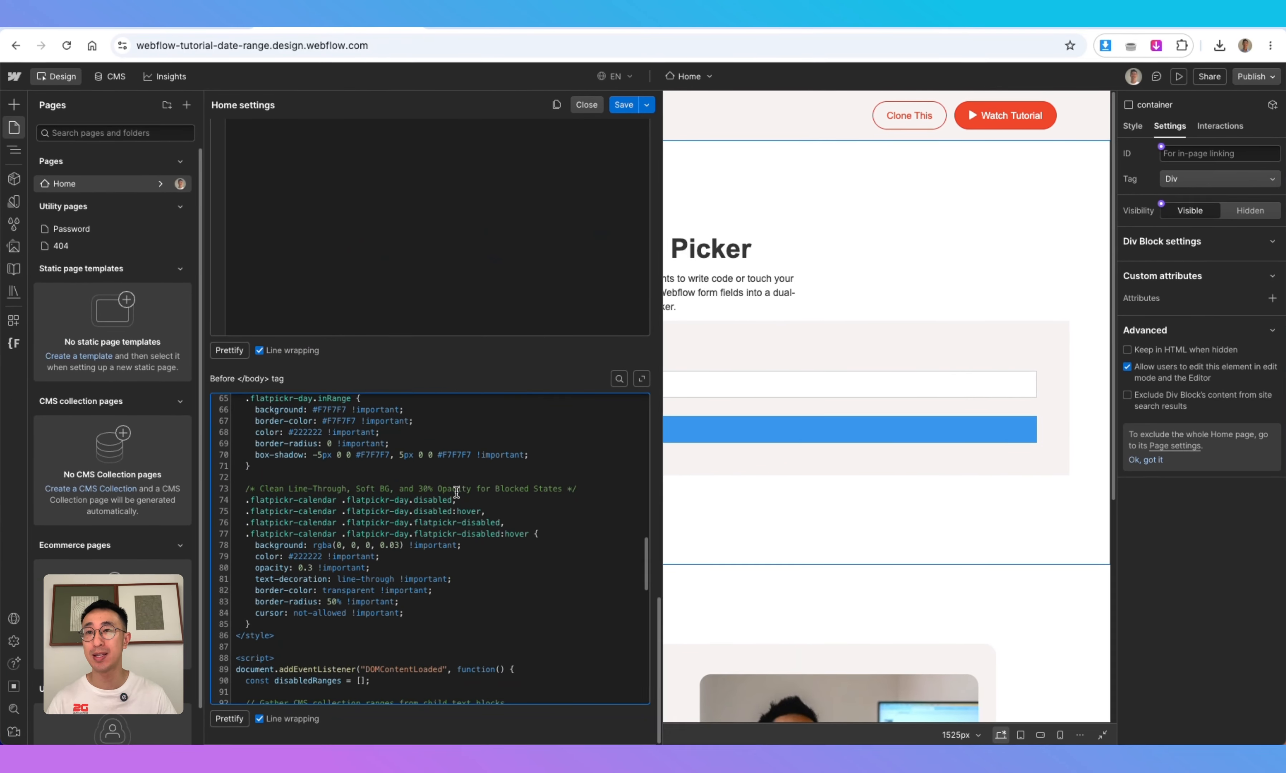
pyautogui.scroll(8, 456, 491)
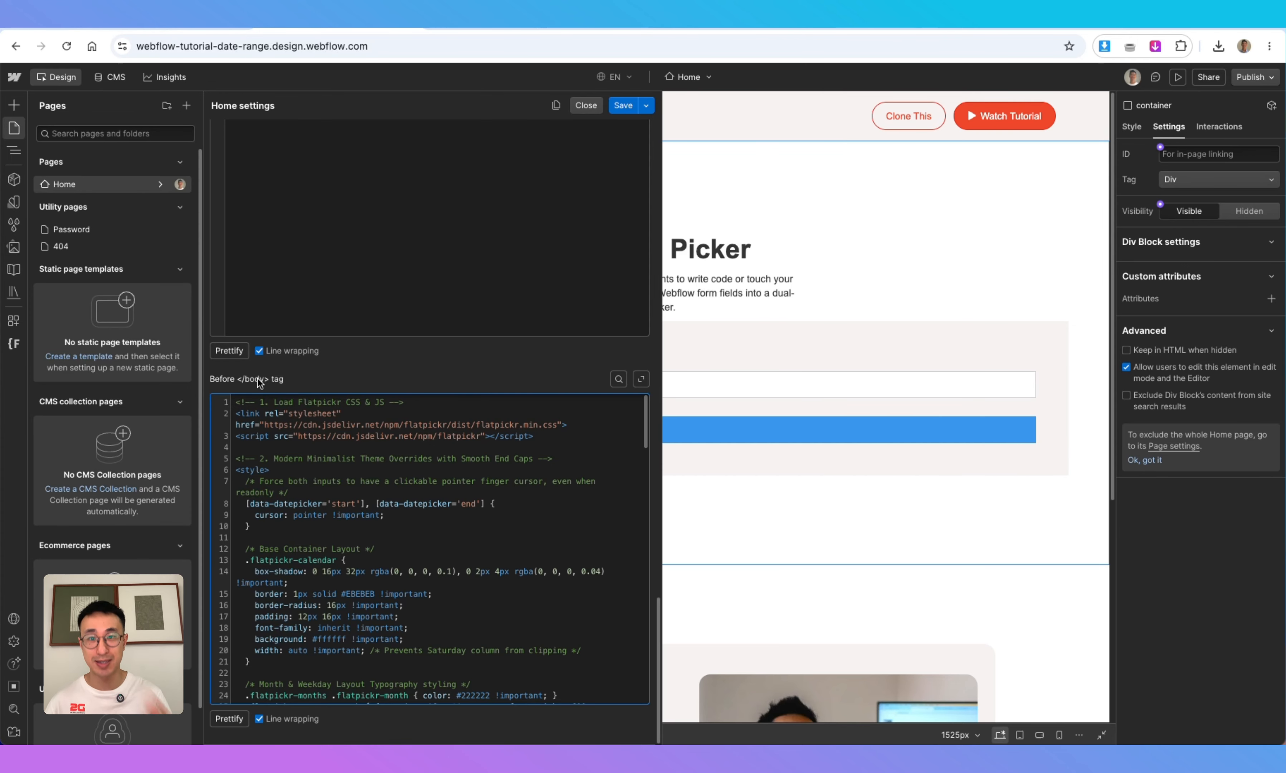
pyautogui.click(631, 104)
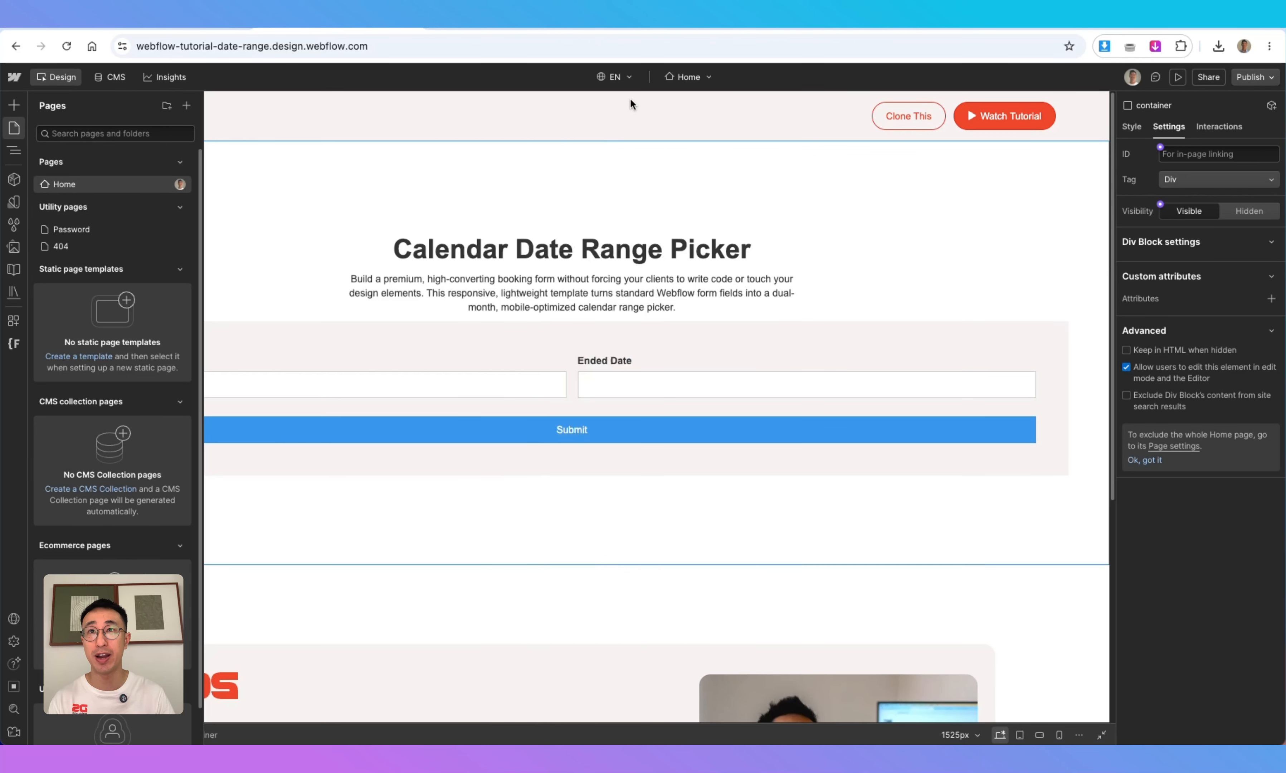
# Publish the site to its webflow.io staging domain and reload the live booking page
pyautogui.click(1256, 77)
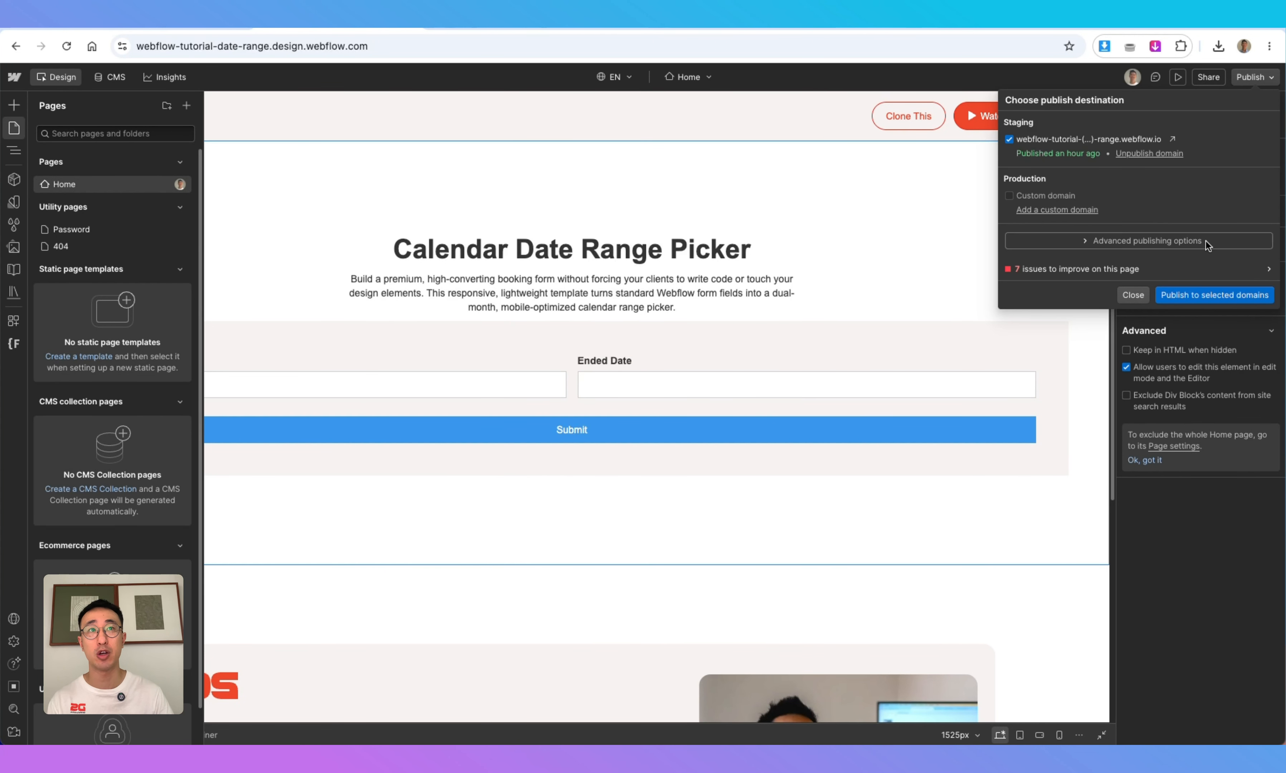
pyautogui.click(1201, 294)
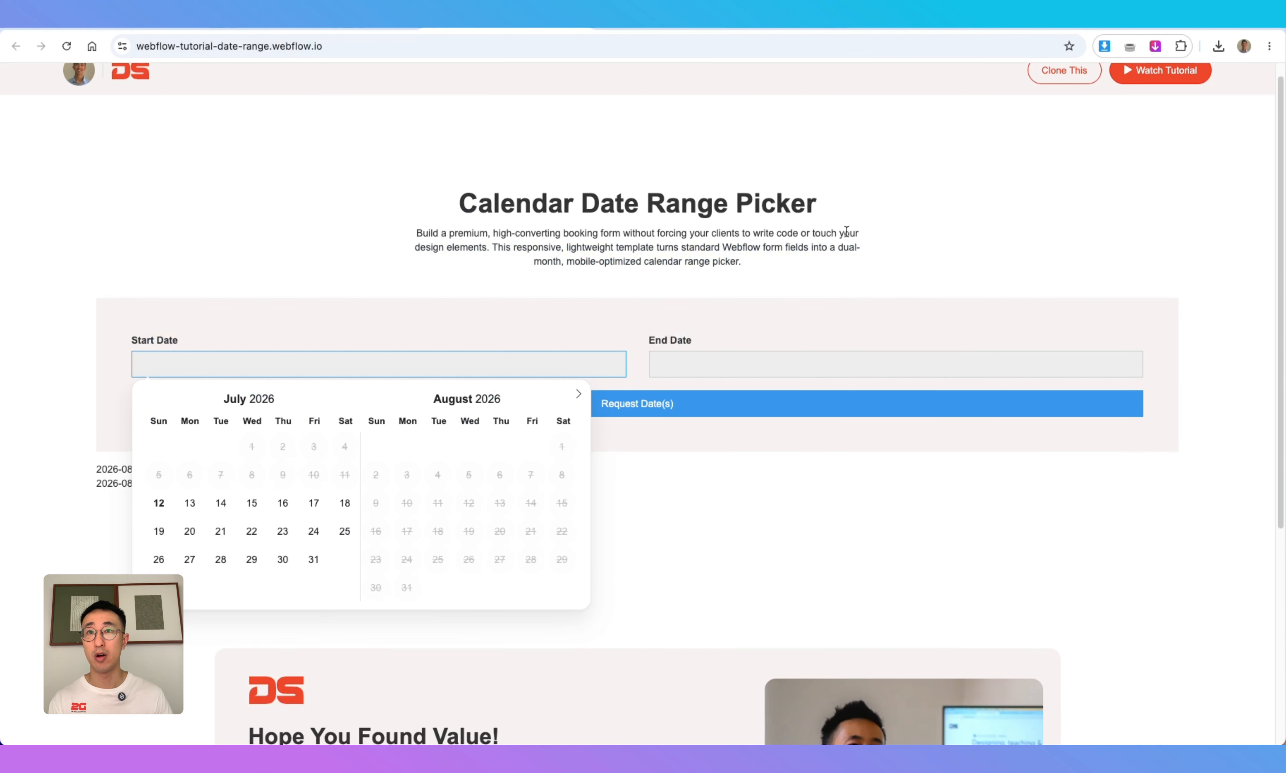
pyautogui.click(881, 239)
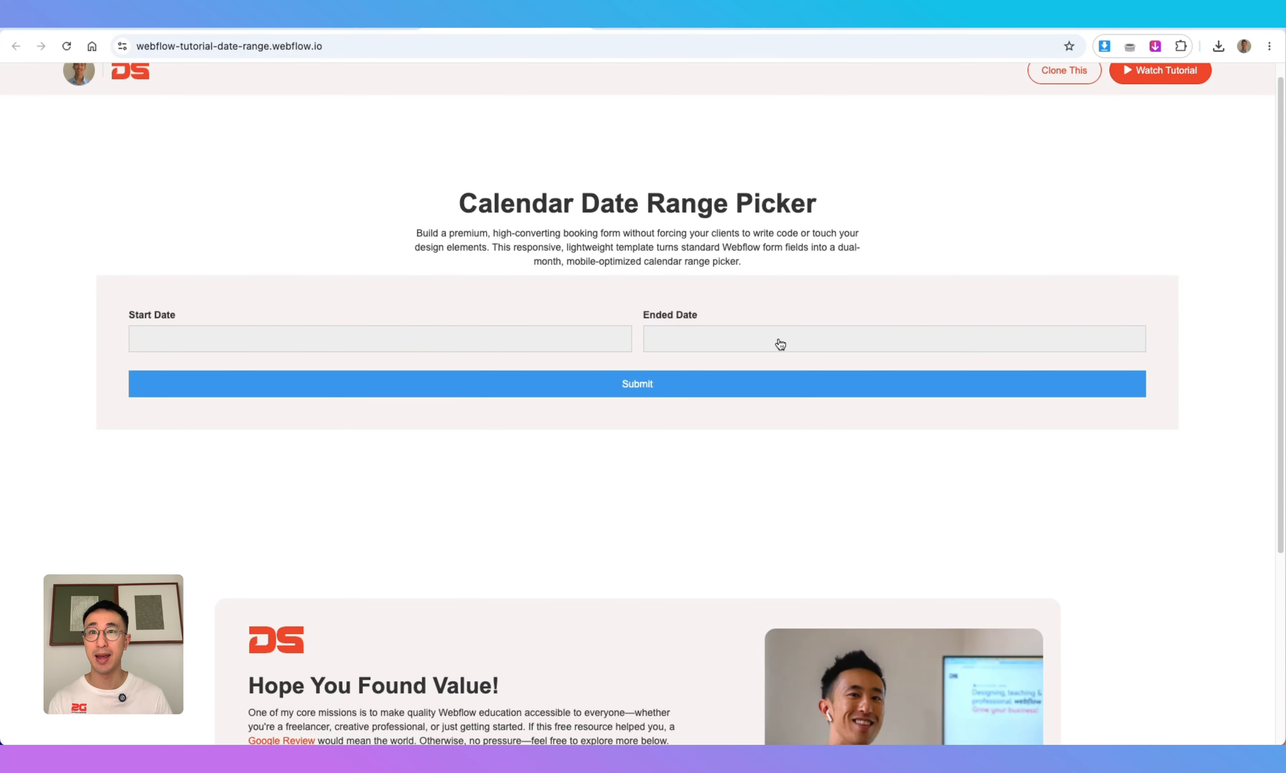
# Test the live form by submitting it empty, and again with the date range 2026-07-12 to 2026-07-24
pyautogui.click(715, 394)
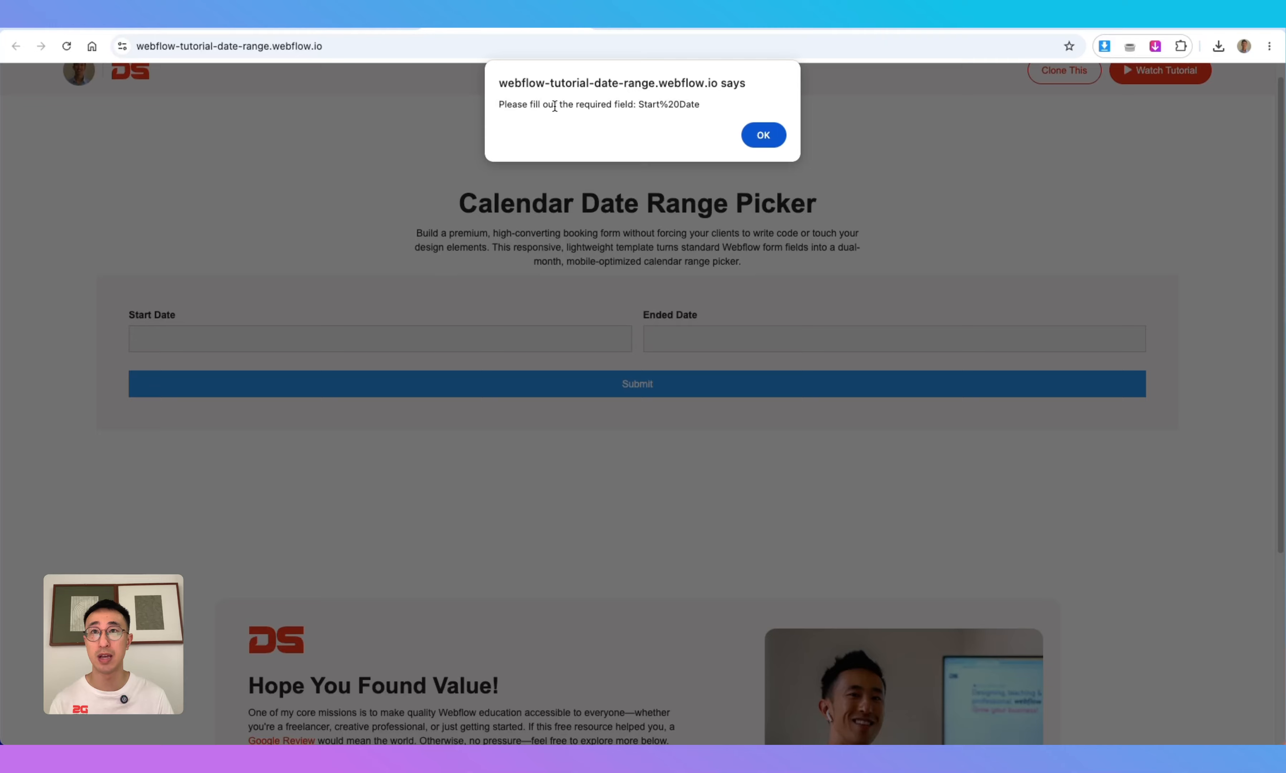
pyautogui.click(764, 135)
pyautogui.click(461, 351)
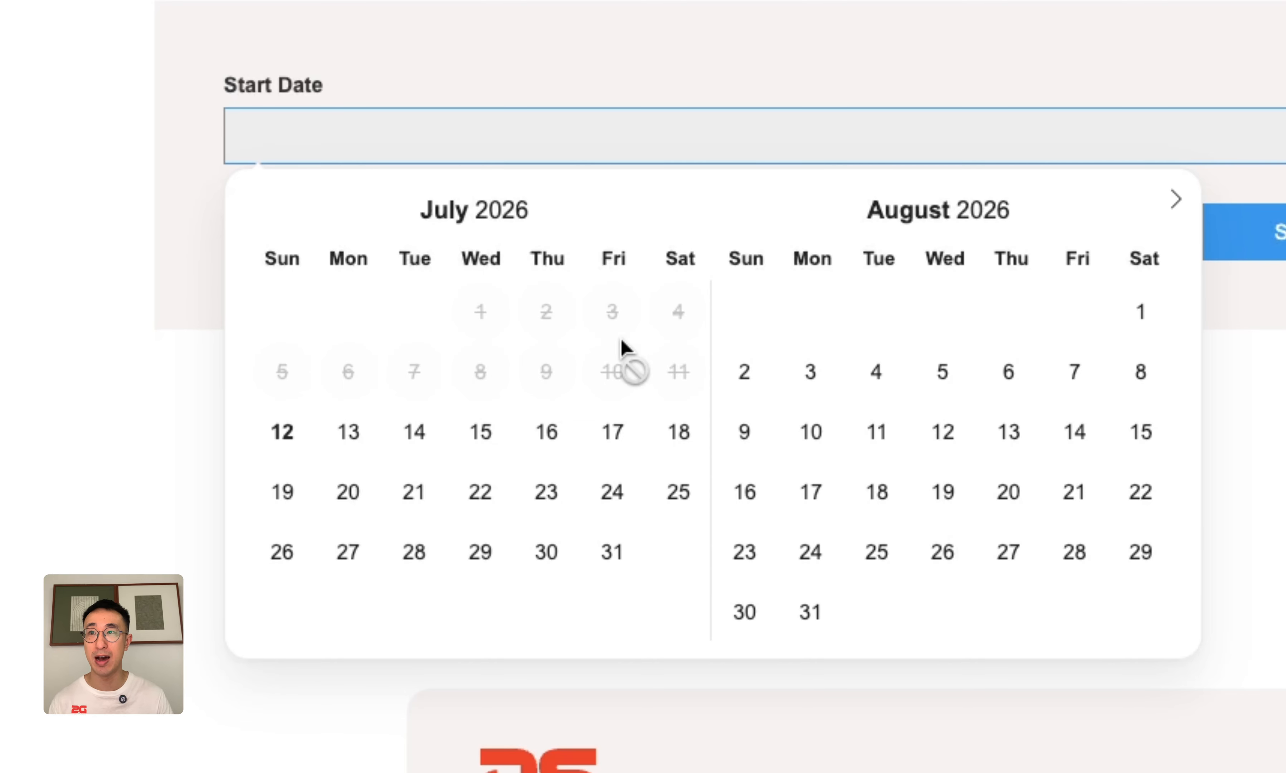
pyautogui.click(285, 444)
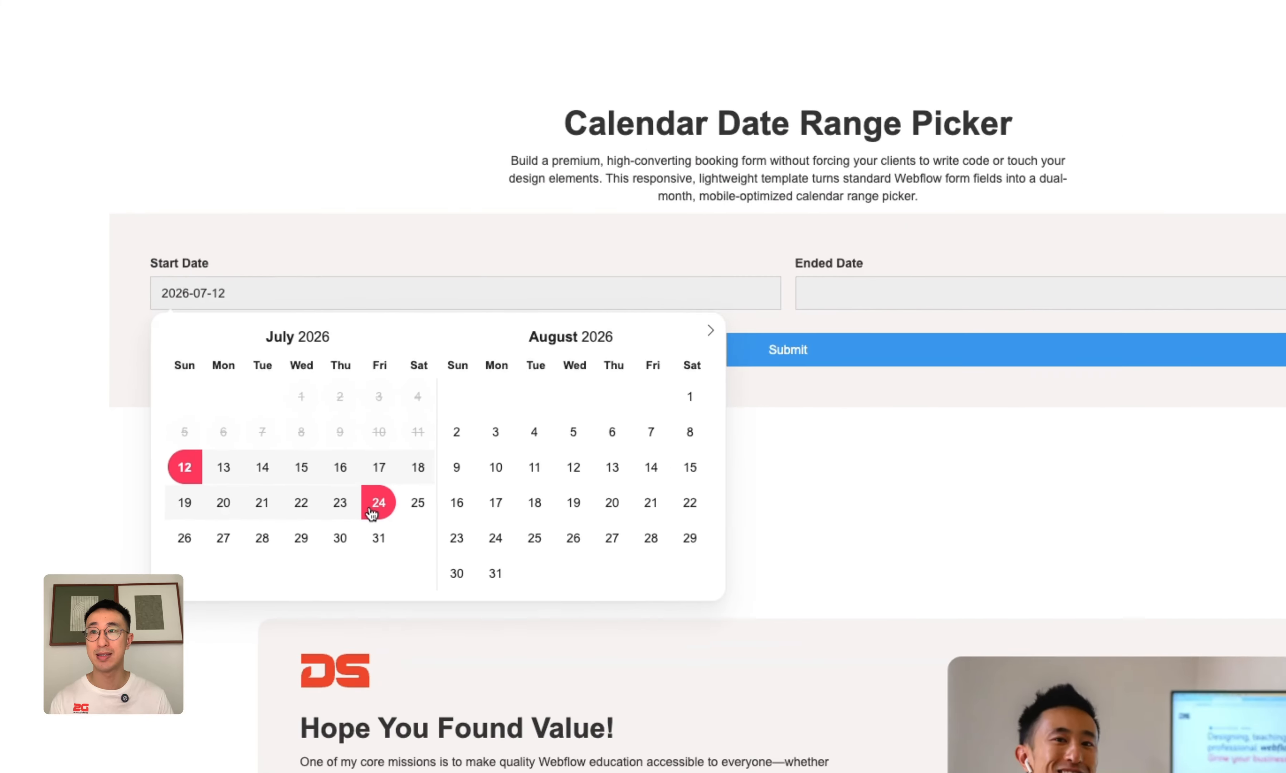
pyautogui.click(612, 491)
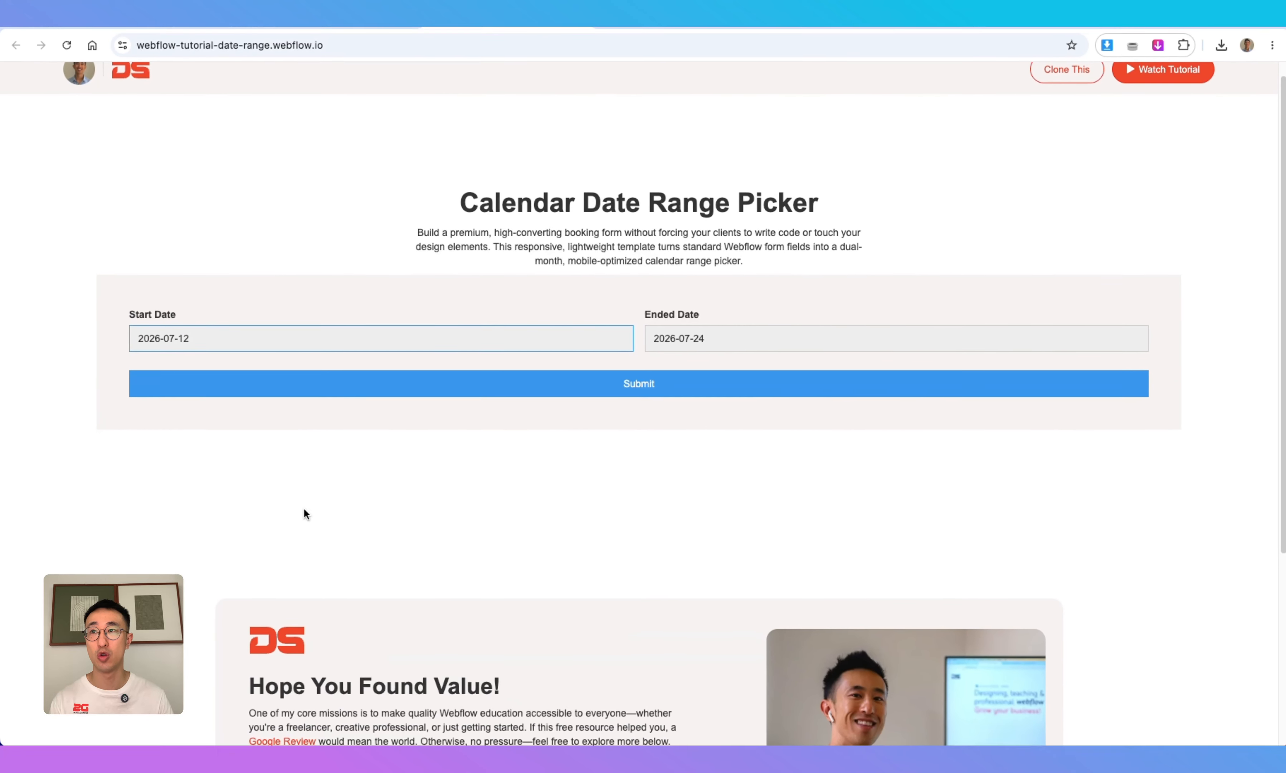
pyautogui.click(693, 392)
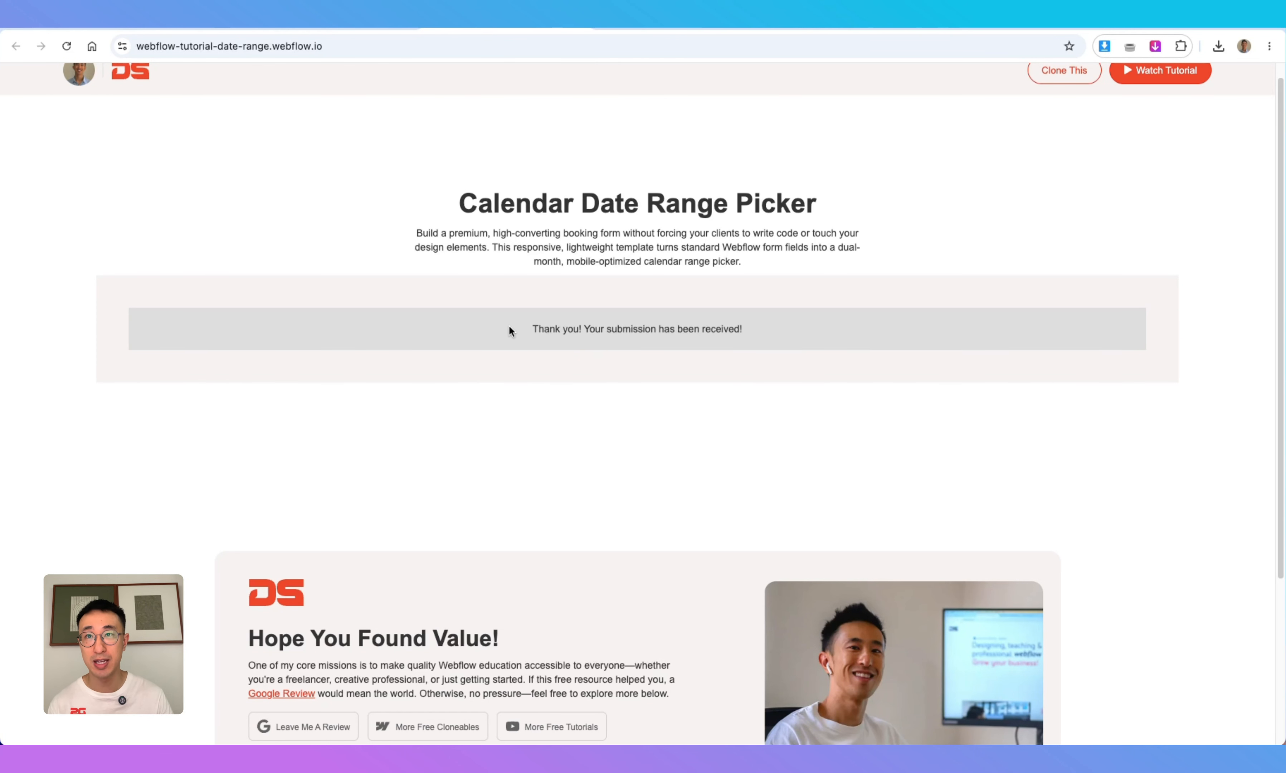
pyautogui.moveTo(511, 327); pyautogui.dragTo(799, 343)
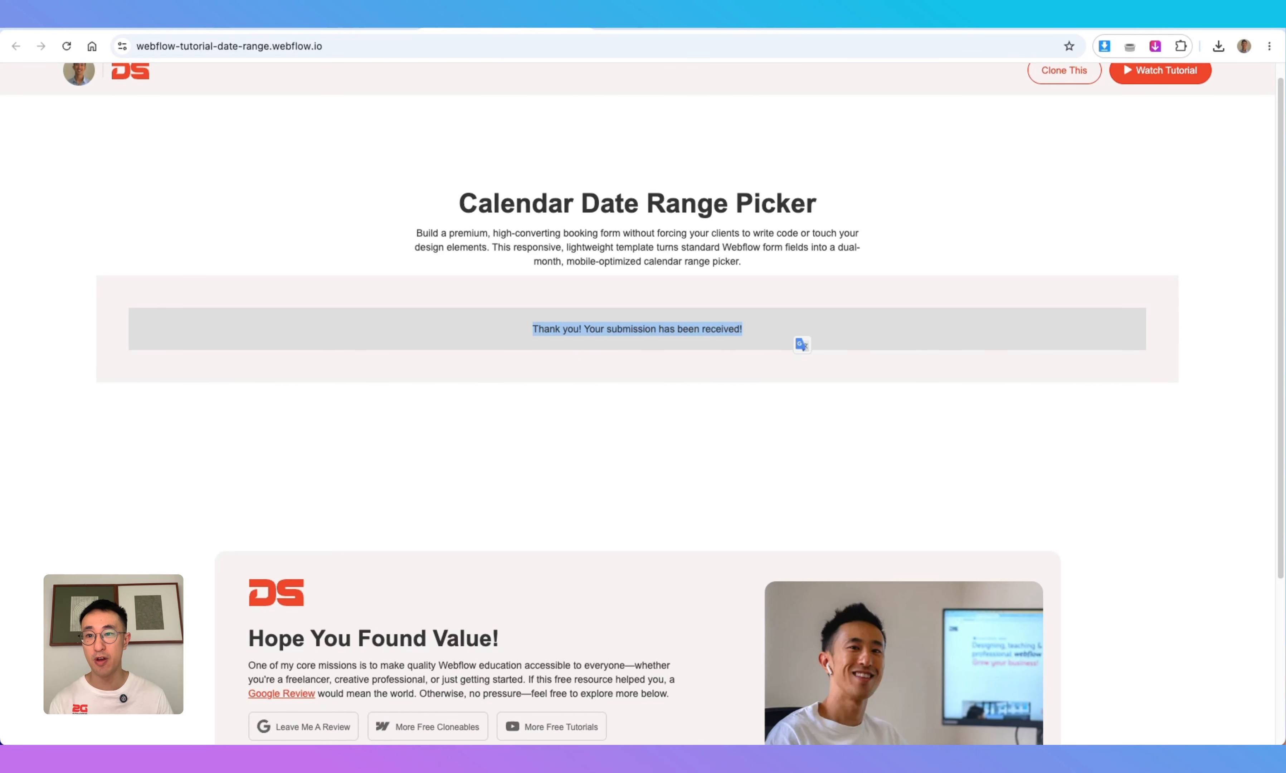
# Switch to Gmail and check the submitted start and end dates in the Webflow forms notification e-mail
pyautogui.press('super+Tab')
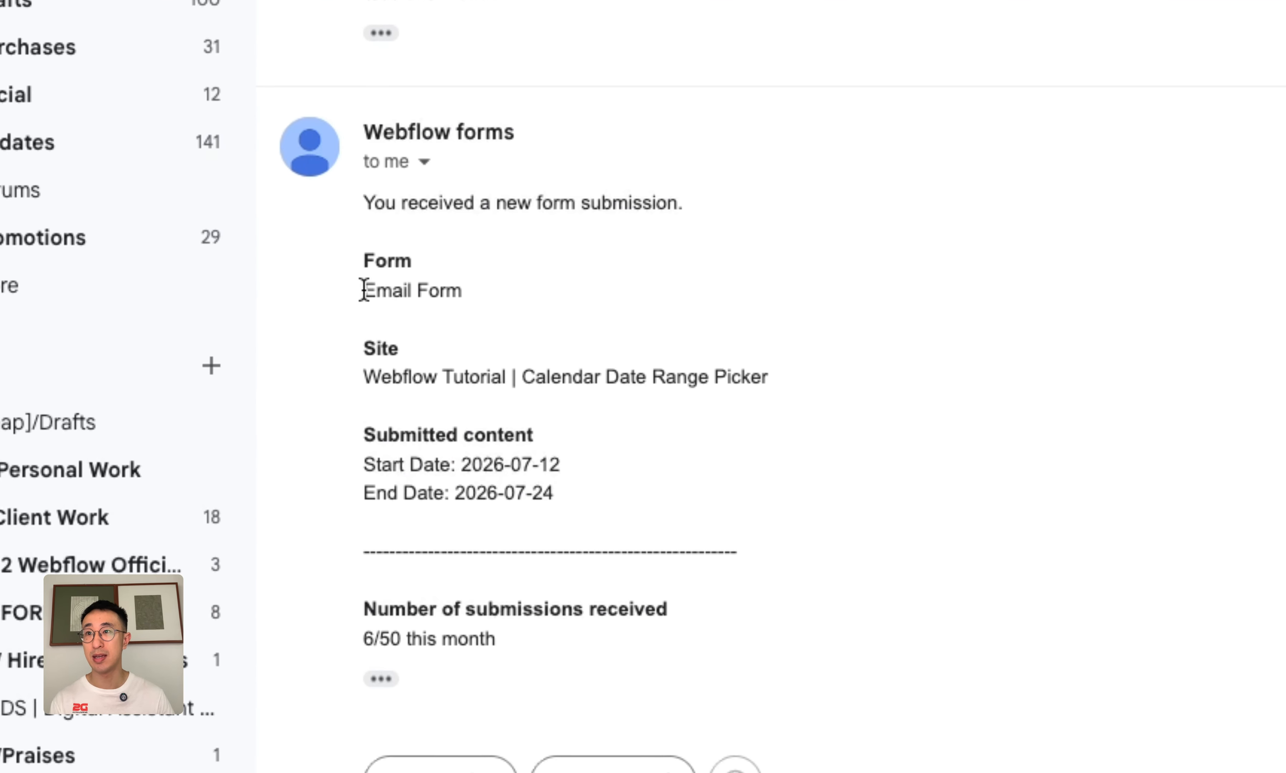
pyautogui.moveTo(278, 426); pyautogui.dragTo(340, 433)
pyautogui.moveTo(465, 464); pyautogui.dragTo(584, 473)
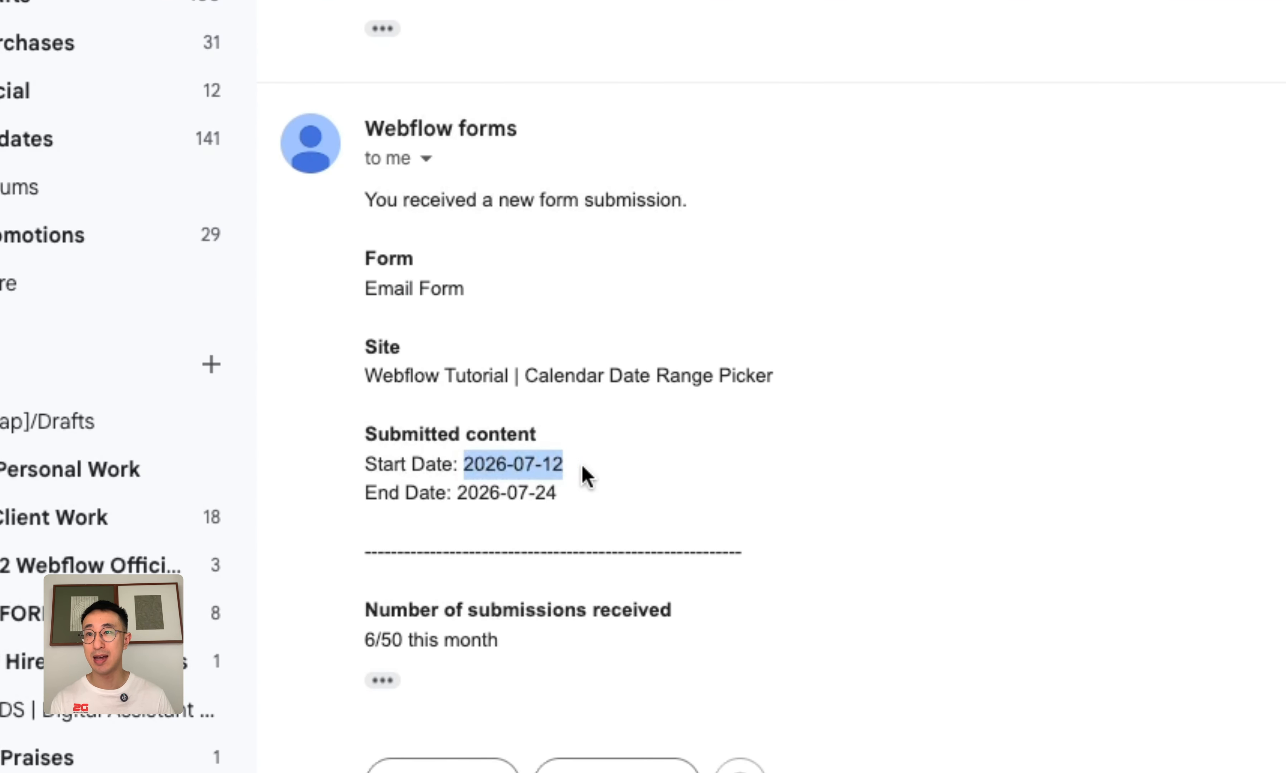
pyautogui.moveTo(459, 492); pyautogui.dragTo(701, 517)
pyautogui.click(1094, 497)
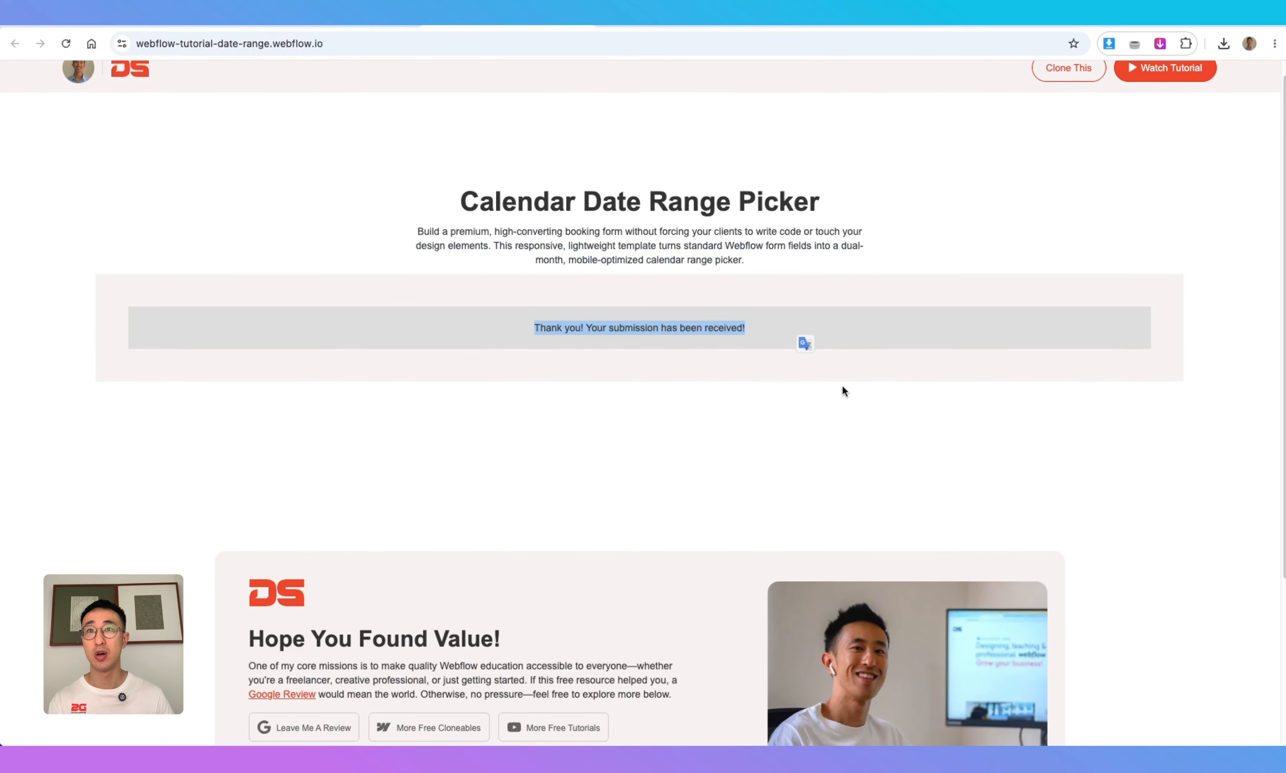
# Return to the live booking page, reload it and open the Start Date calendar
pyautogui.moveTo(415, 247); pyautogui.dragTo(862, 241)
pyautogui.press('super+r')
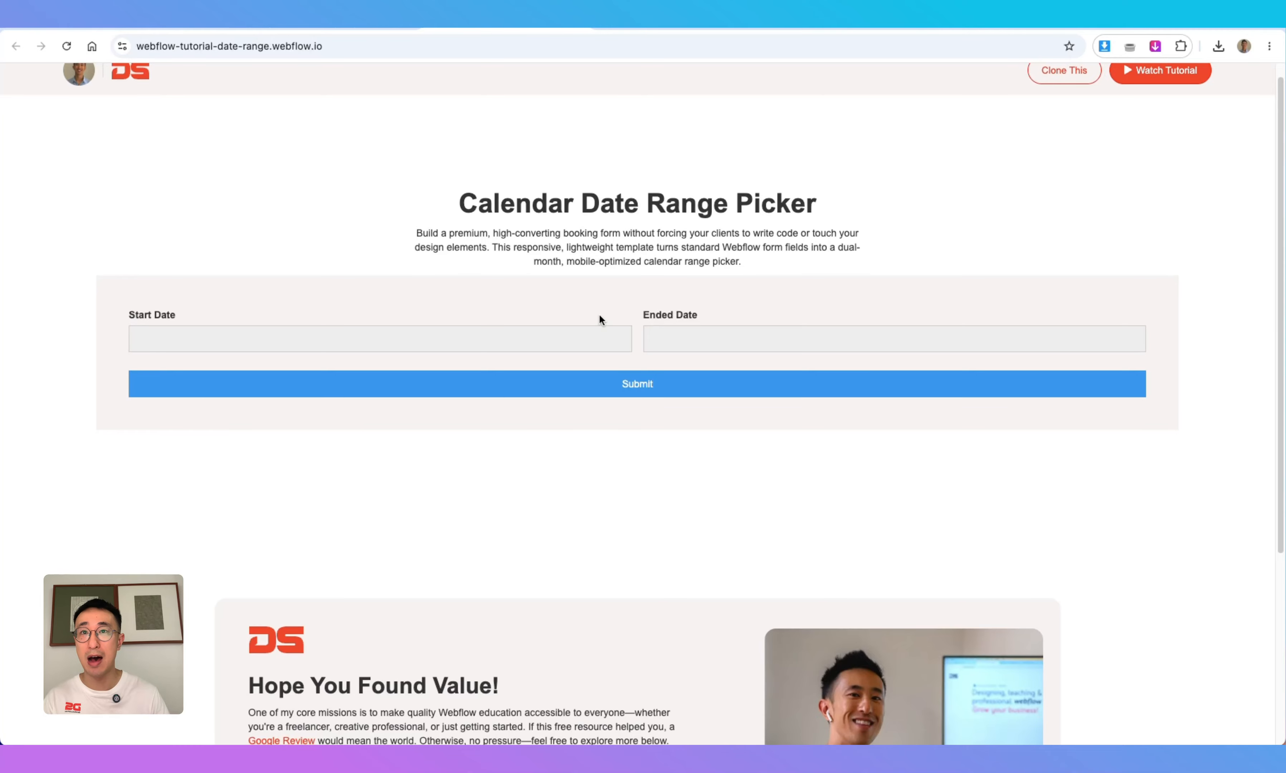
pyautogui.click(524, 337)
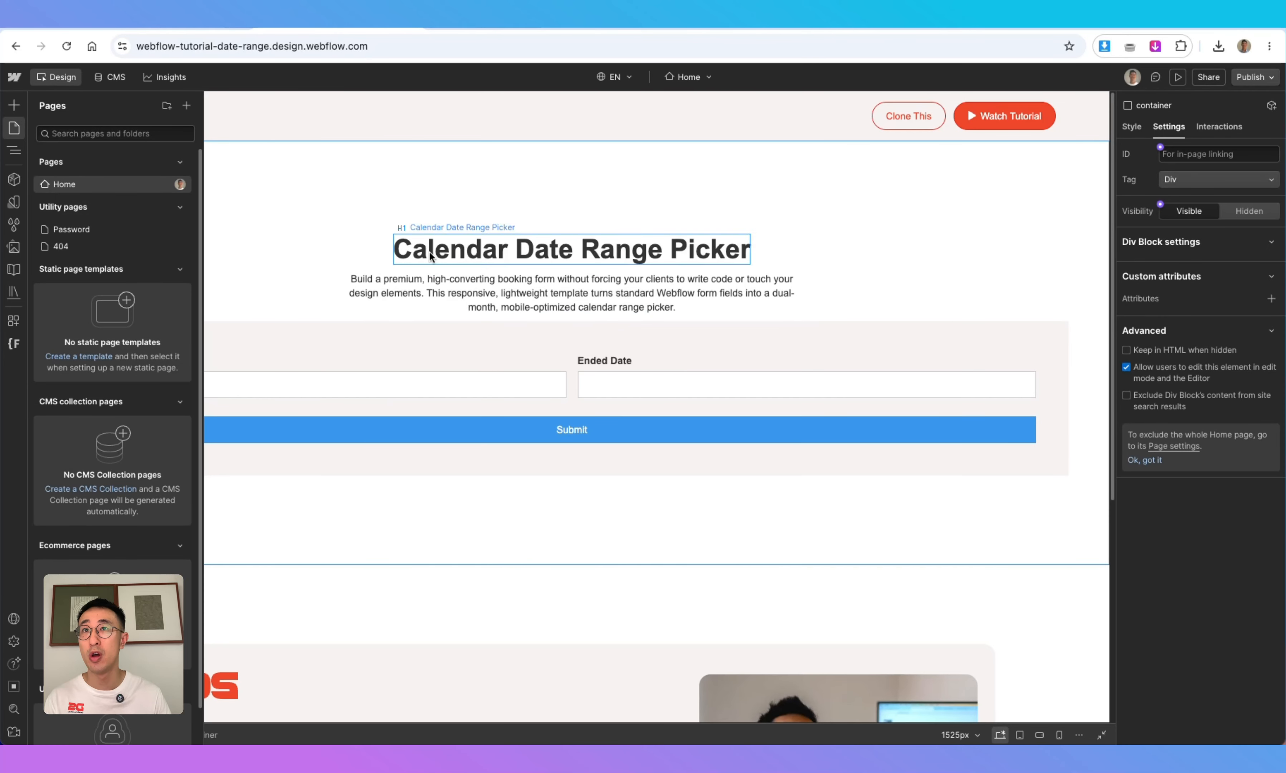
# Switch to the Webflow designer and start a new CMS collection named Date Blocked Out
pyautogui.click(116, 79)
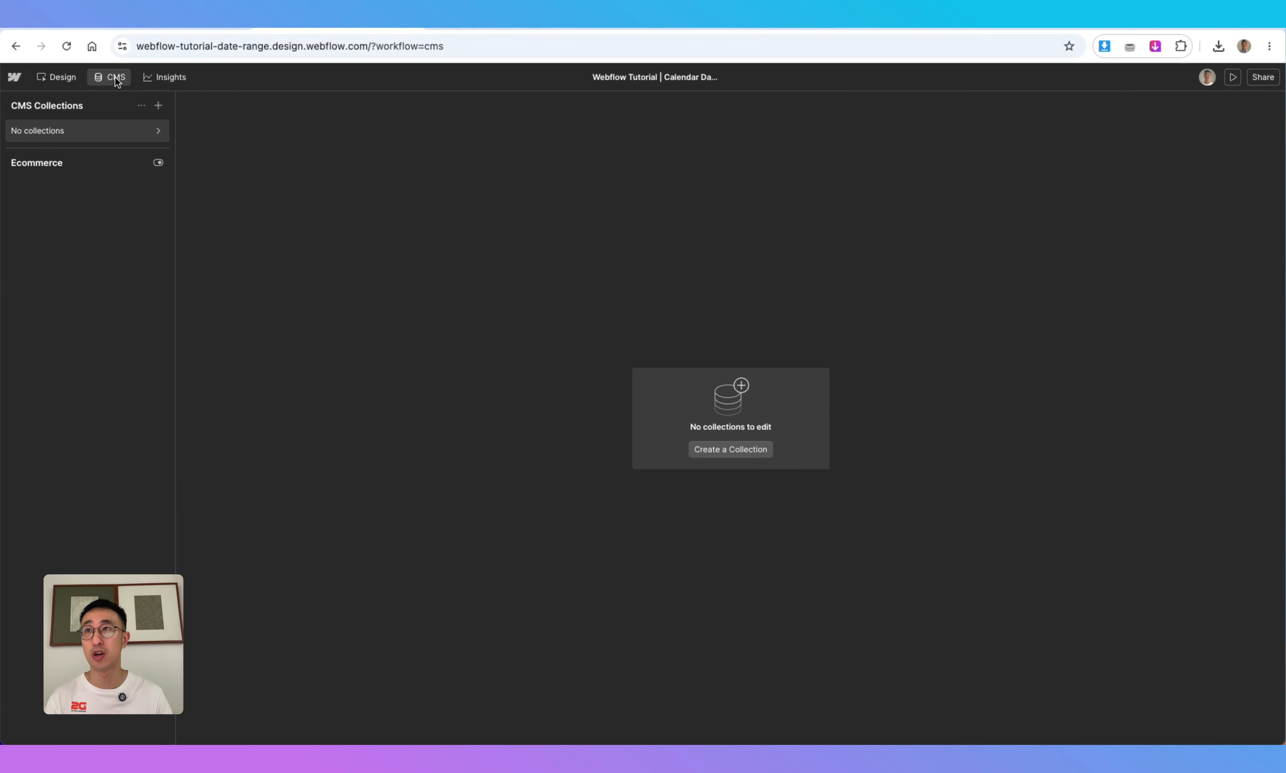
pyautogui.click(160, 107)
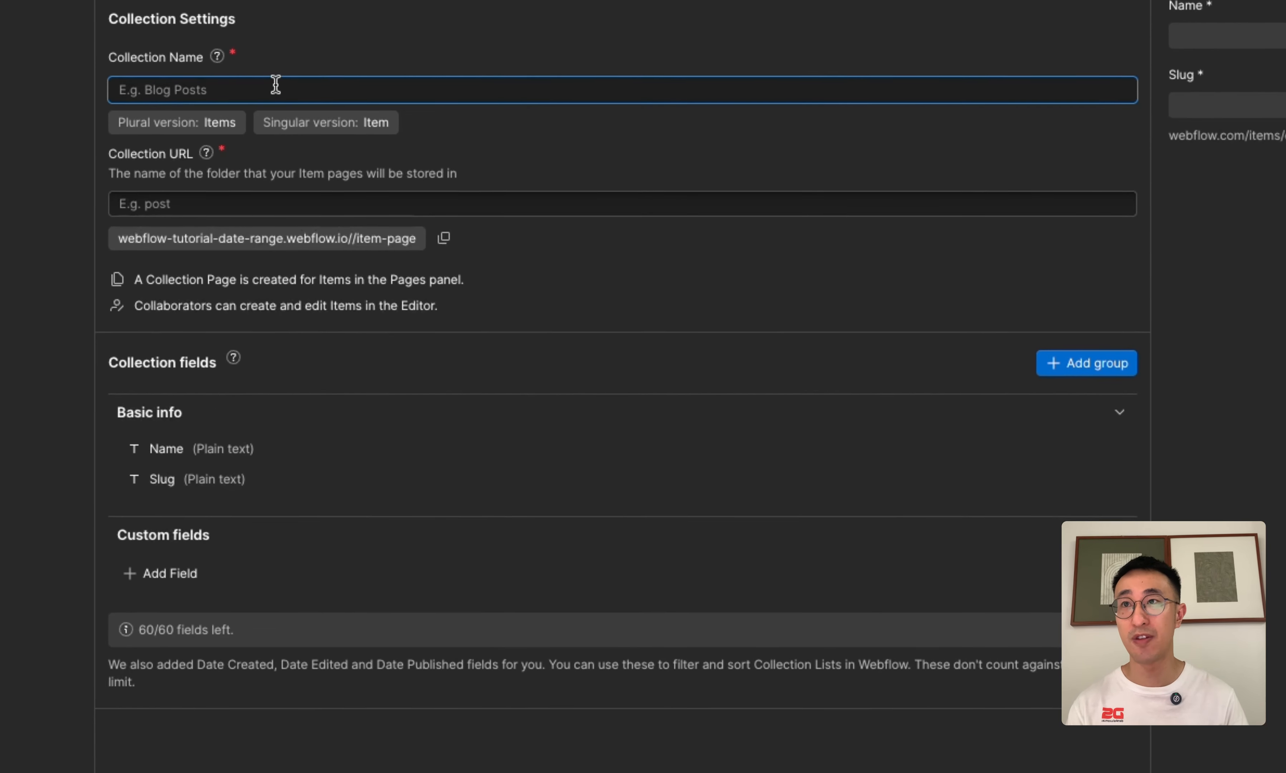
pyautogui.click(293, 240)
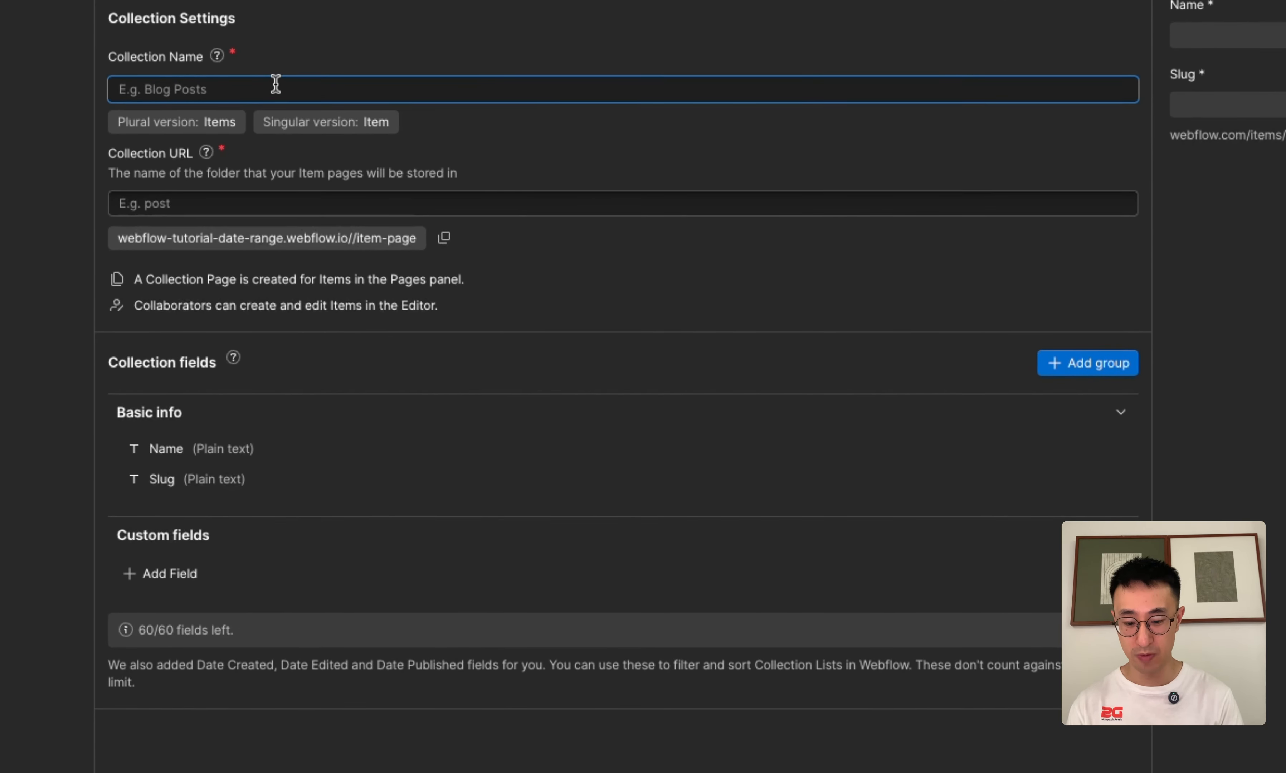
pyautogui.write('Date B')
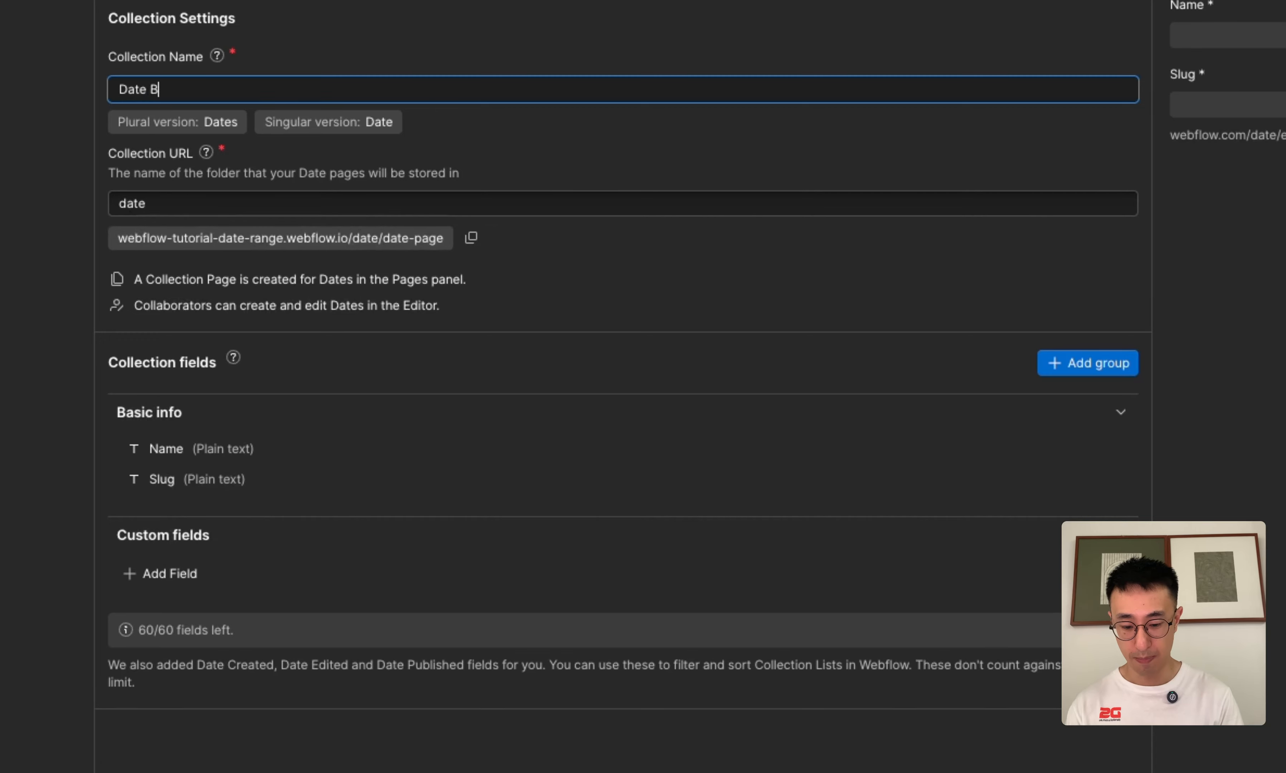
pyautogui.write('locked Out')
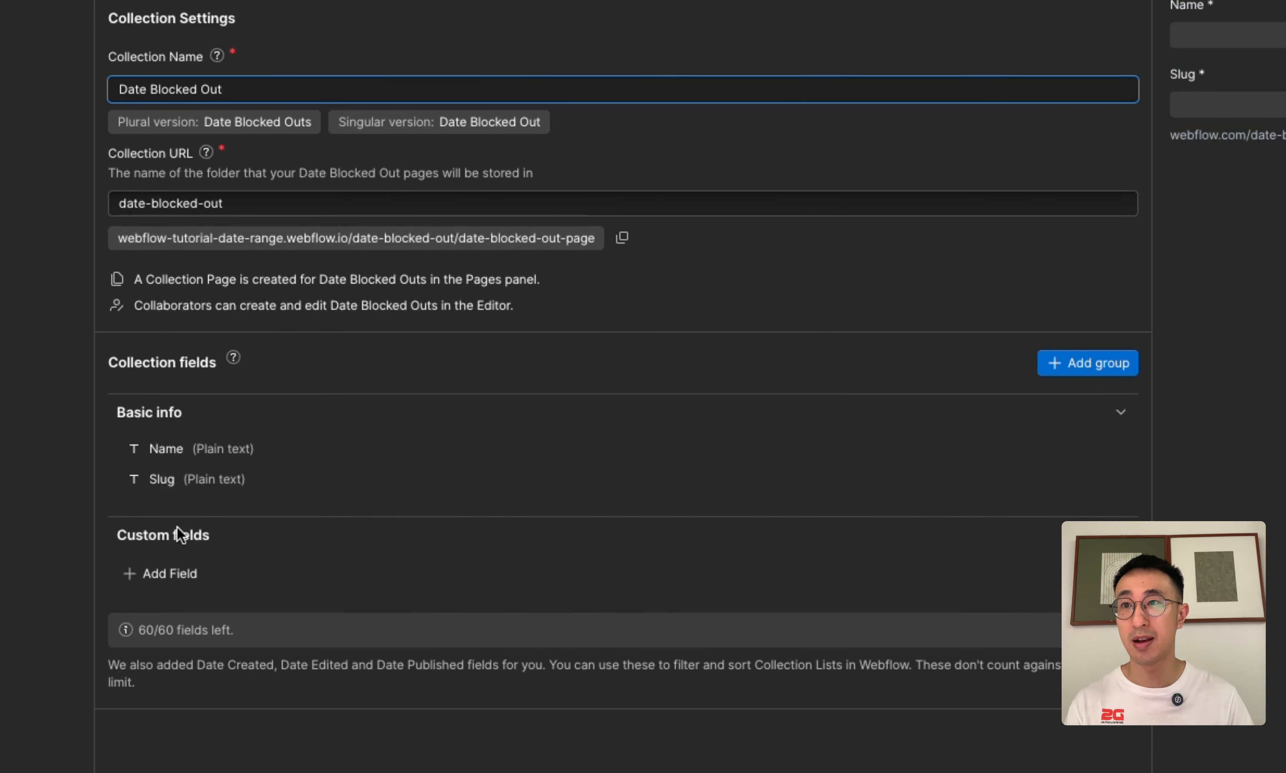
# Add a required Date/Time field labelled Start Date to the collection
pyautogui.click(191, 575)
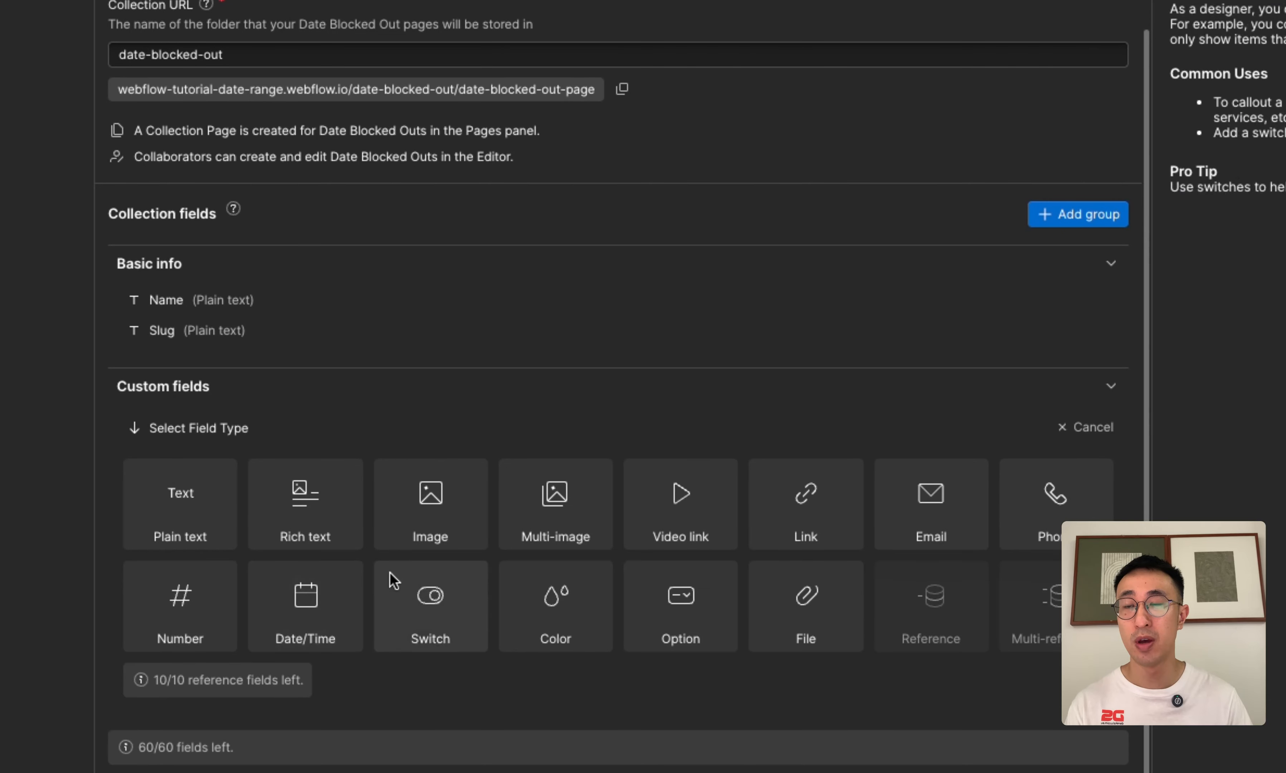
pyautogui.click(311, 621)
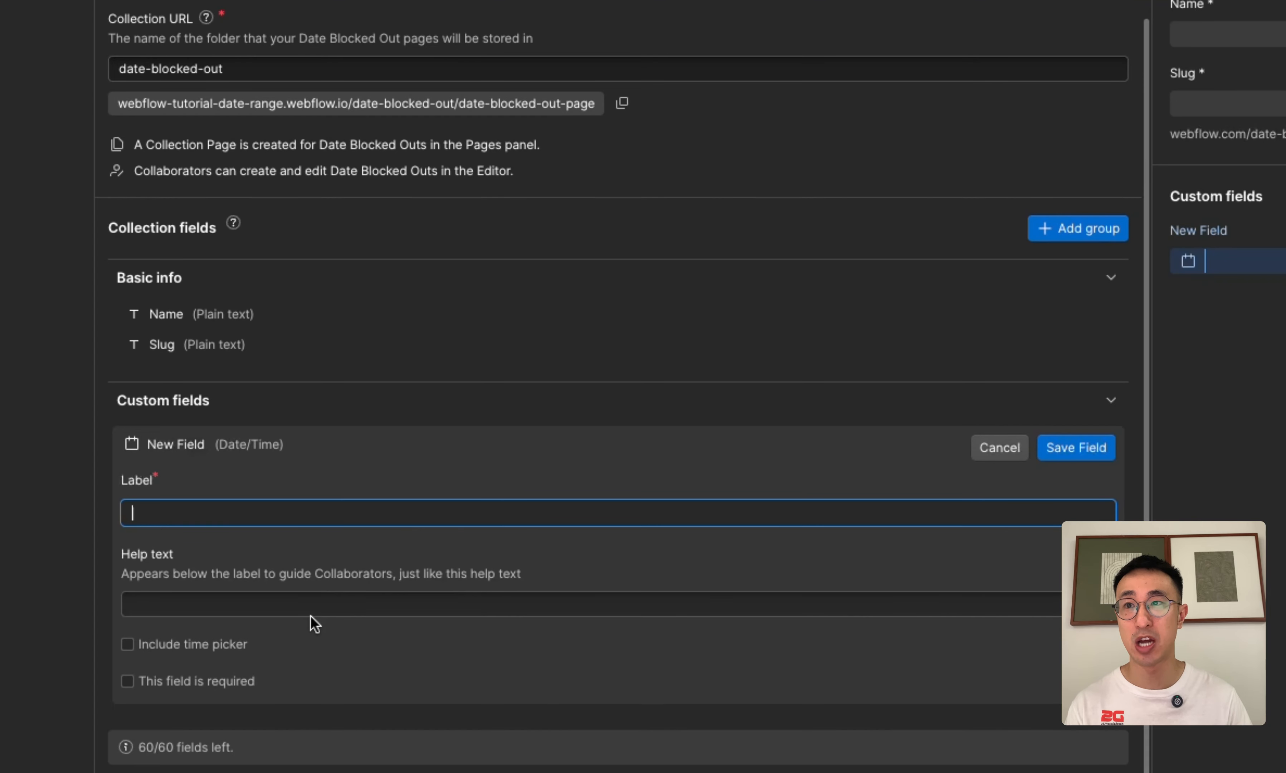
pyautogui.click(215, 688)
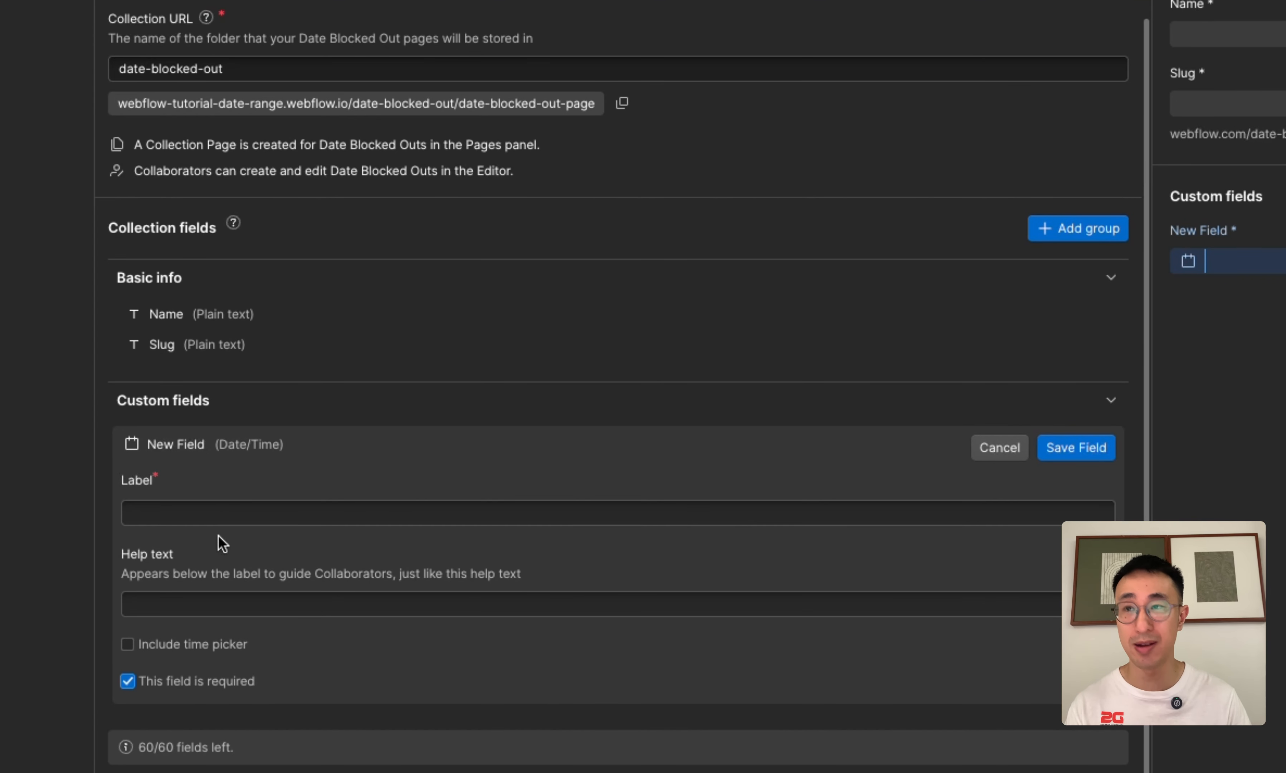
pyautogui.click(218, 505)
pyautogui.write('Start Date')
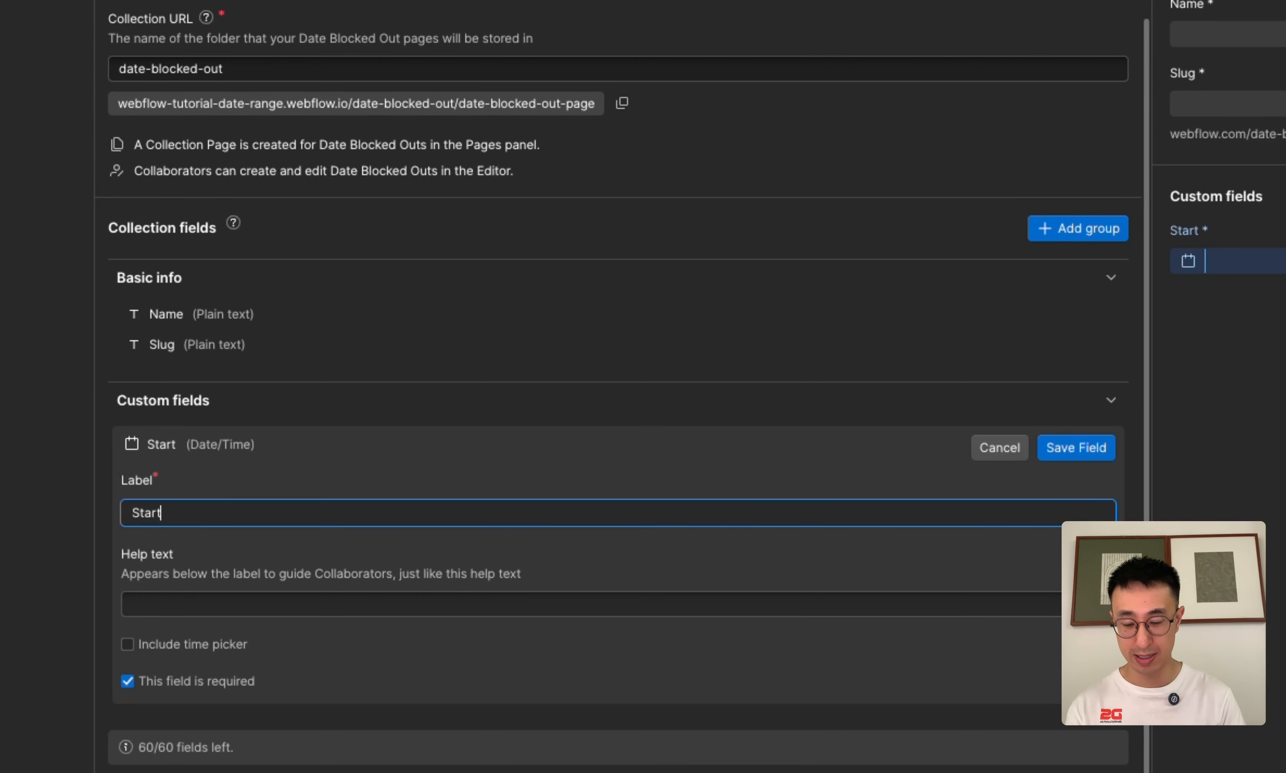
pyautogui.press('Return')
# Add a required Date/Time field labelled End Date and create the collection
pyautogui.click(201, 607)
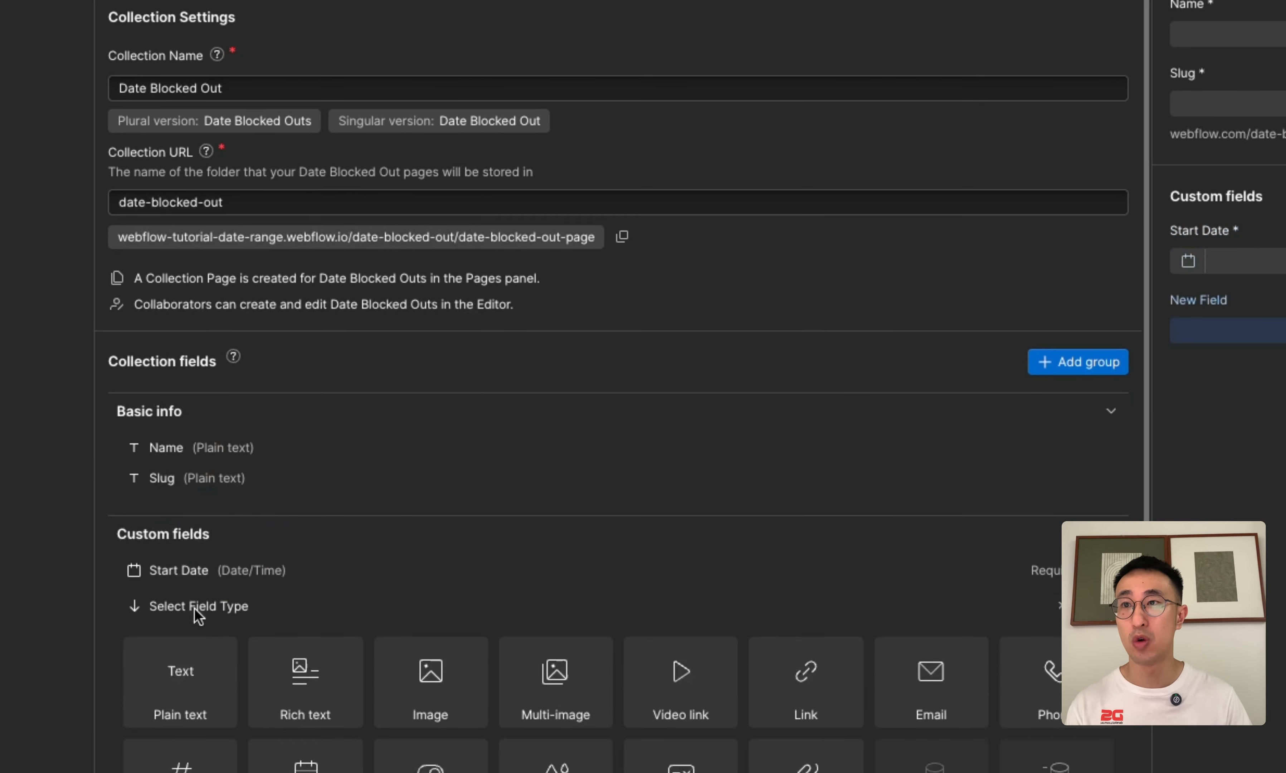
pyautogui.scroll(-3, 335, 523)
pyautogui.click(339, 523)
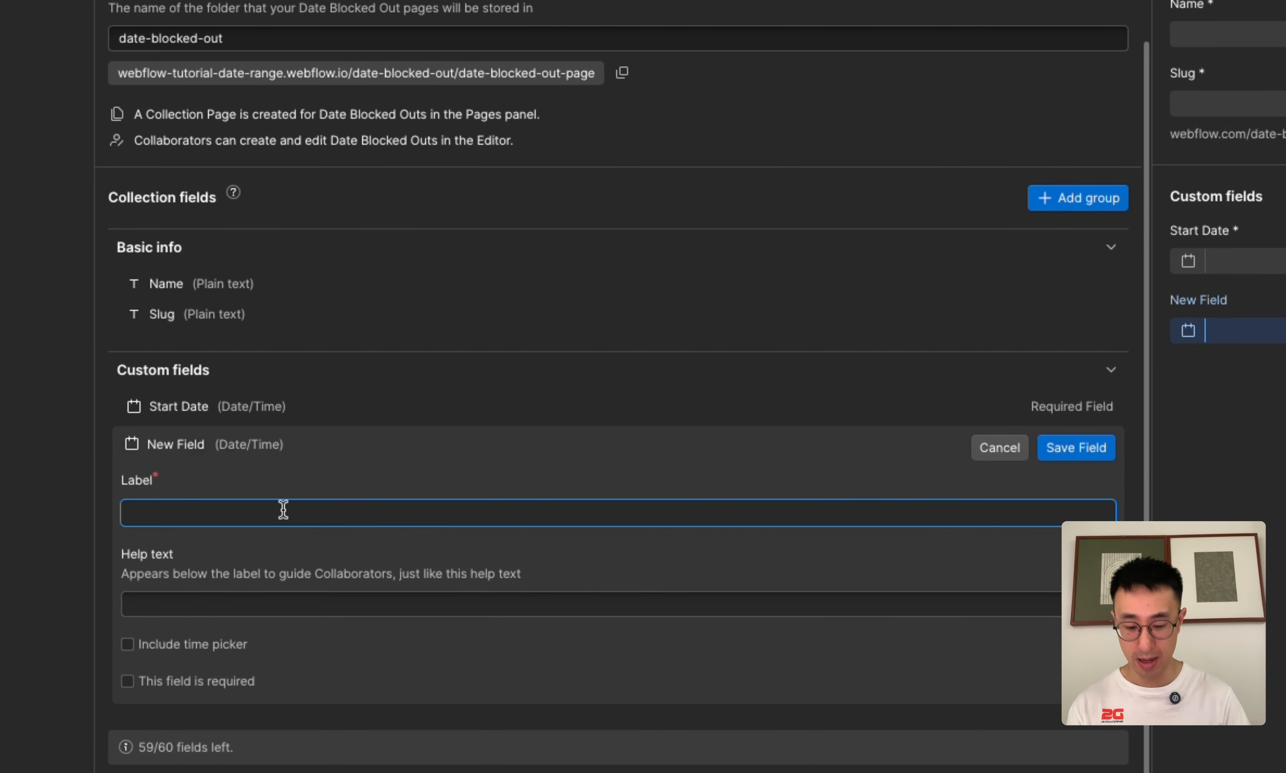
pyautogui.write('End Date')
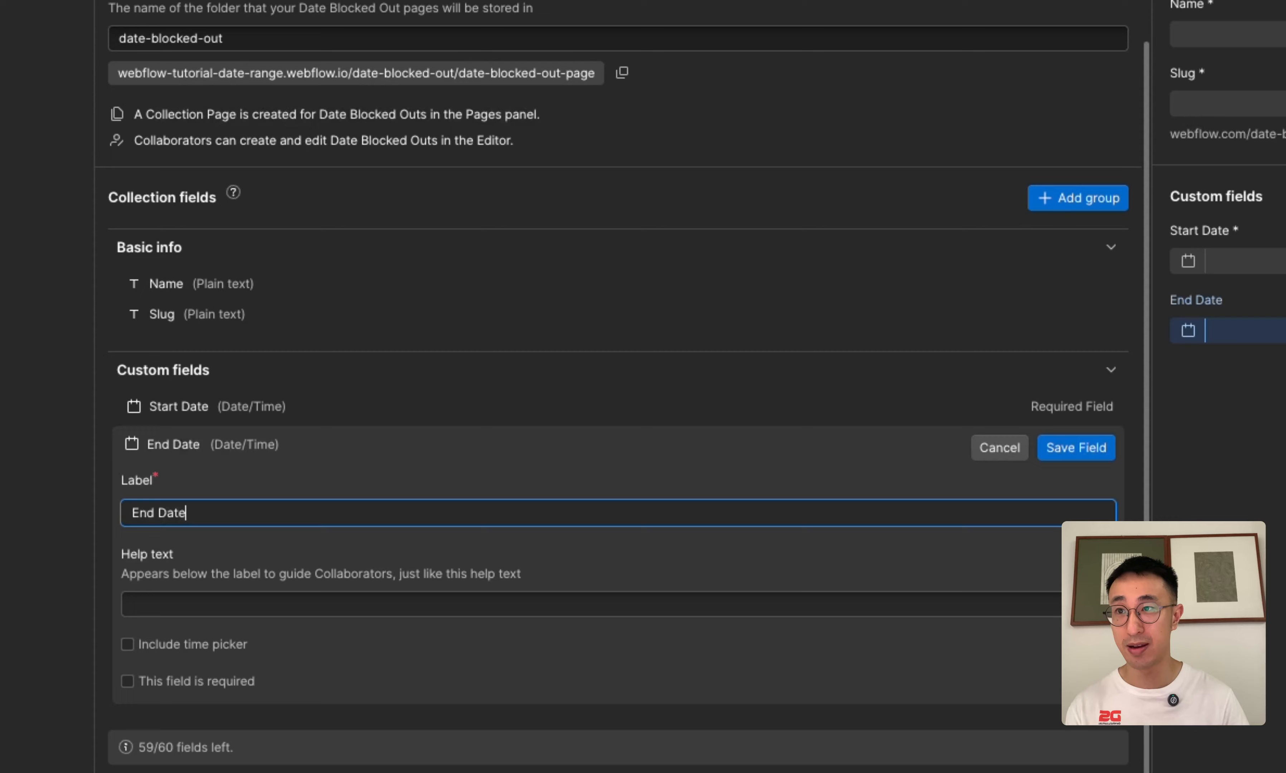
pyautogui.click(190, 683)
pyautogui.click(1066, 453)
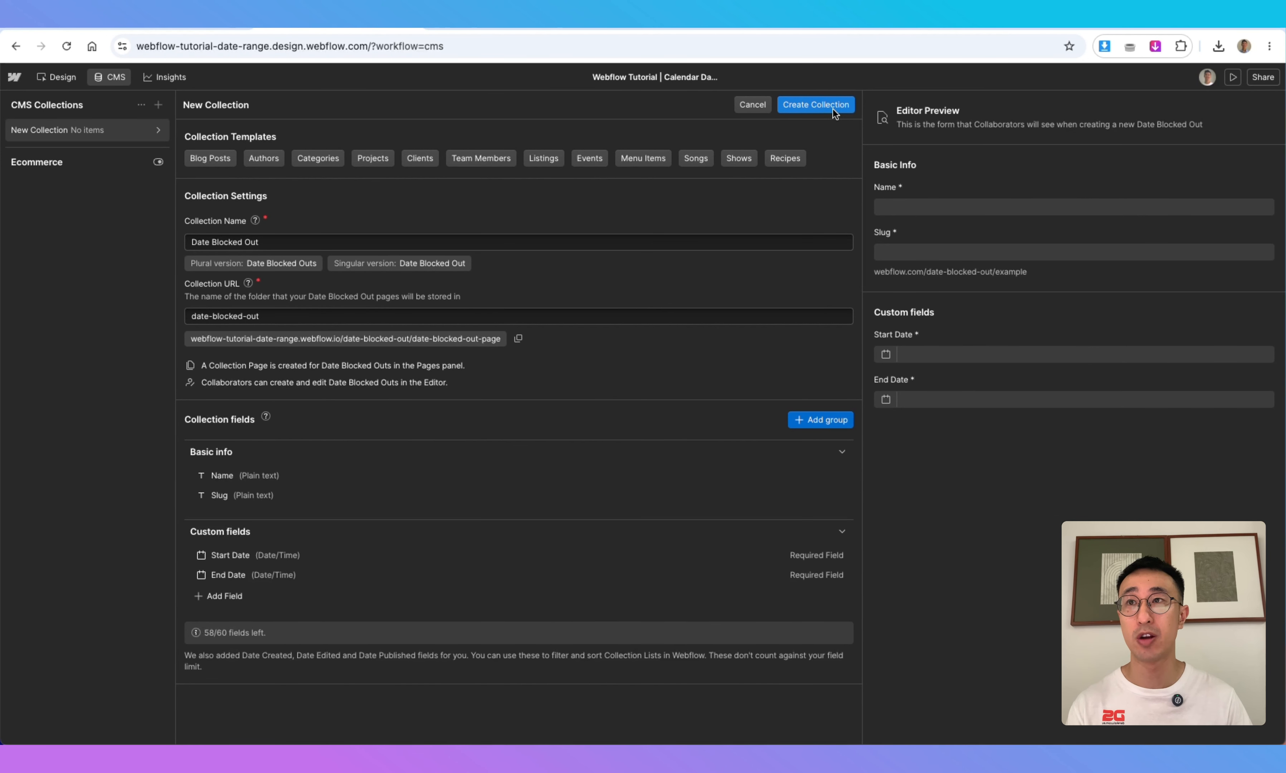
pyautogui.click(834, 108)
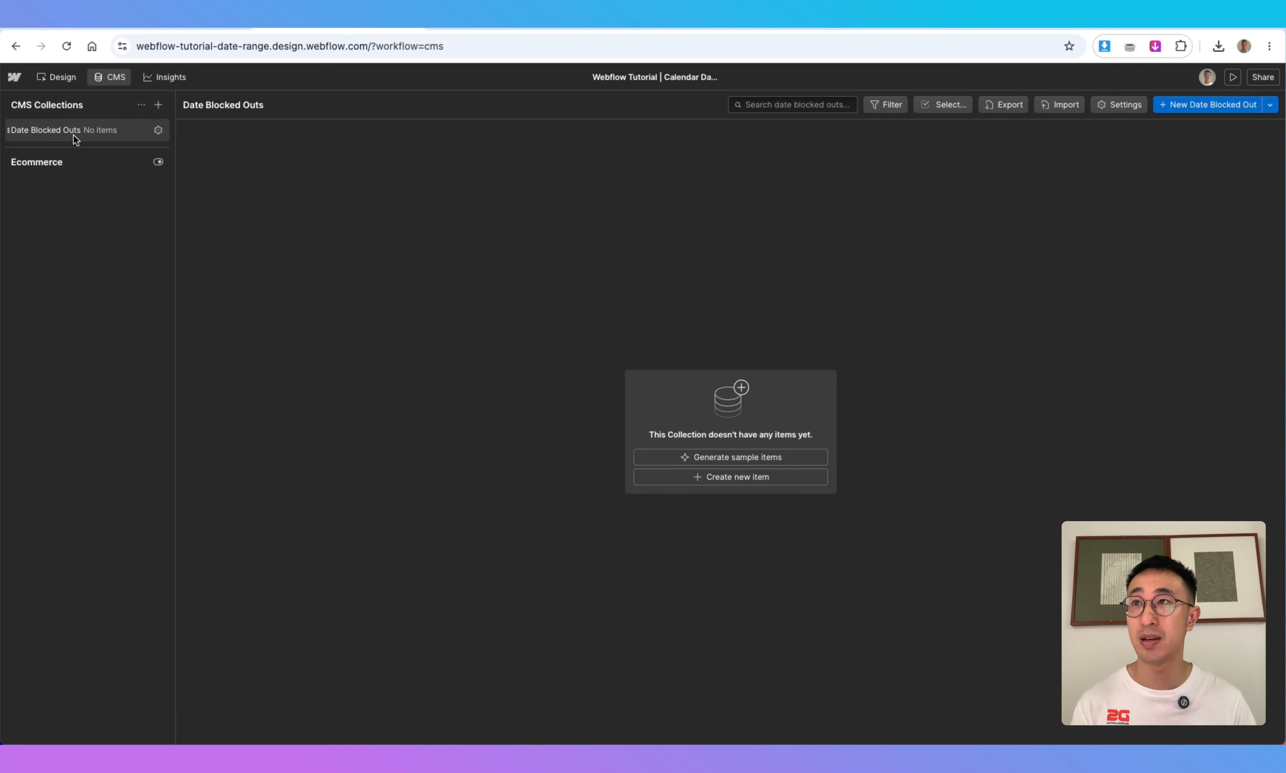
# Start a new item in the Date Blocked Outs collection and name it August Bookings
pyautogui.click(1213, 114)
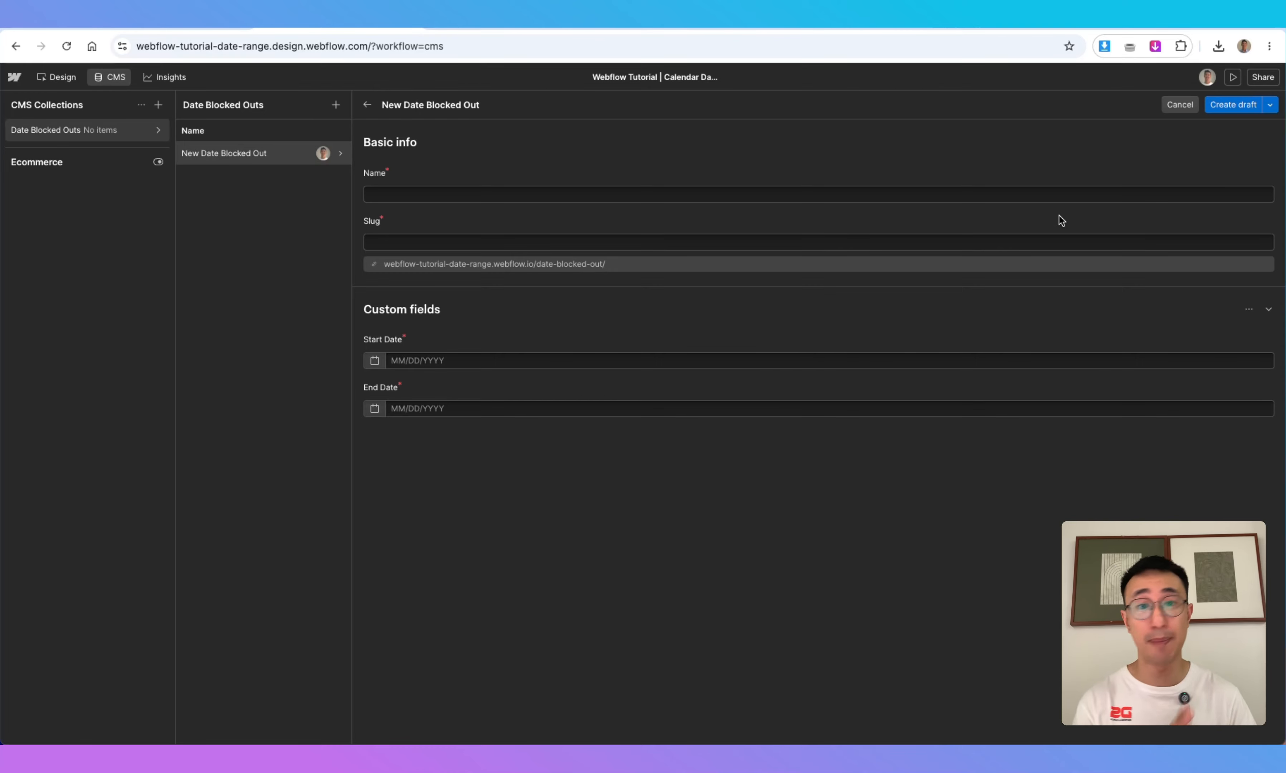
pyautogui.click(785, 194)
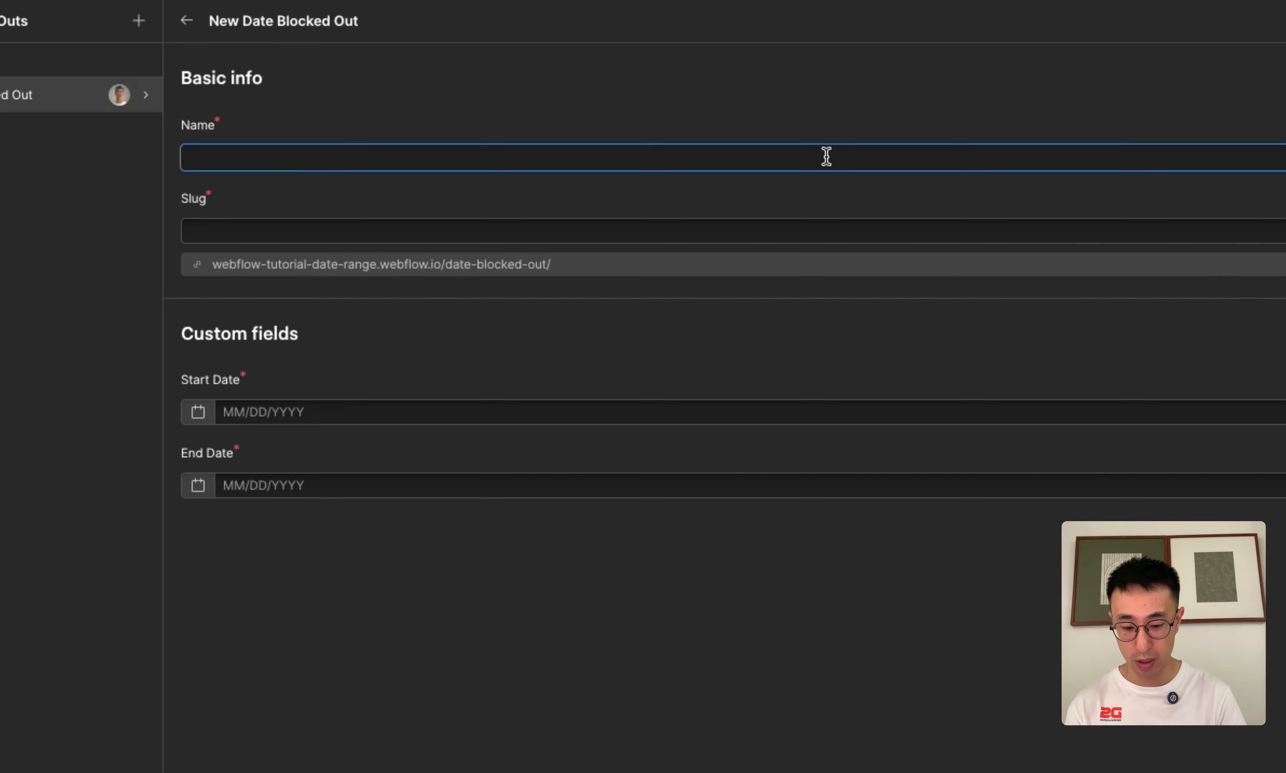
pyautogui.write('August Bookings')
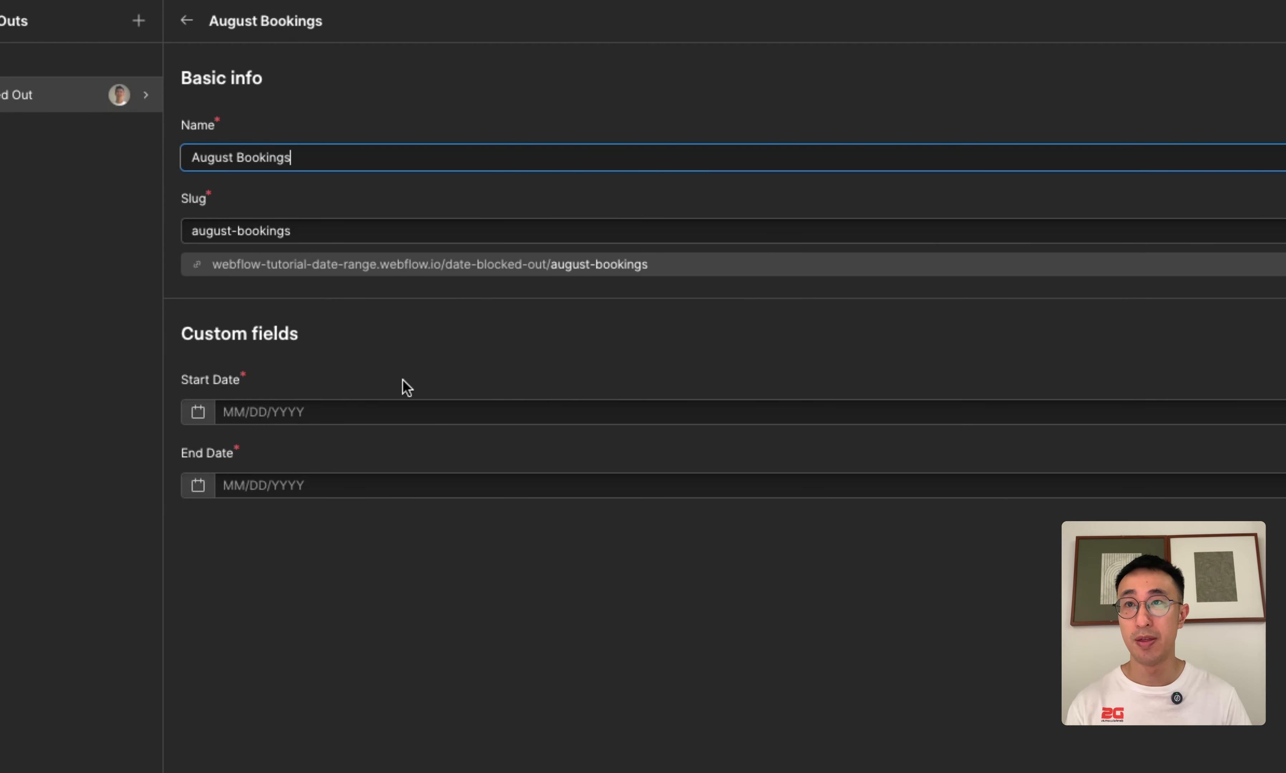
# Set the item's start date to 08/04/2026 and end date to 08/20/2026, and create the item
pyautogui.click(200, 413)
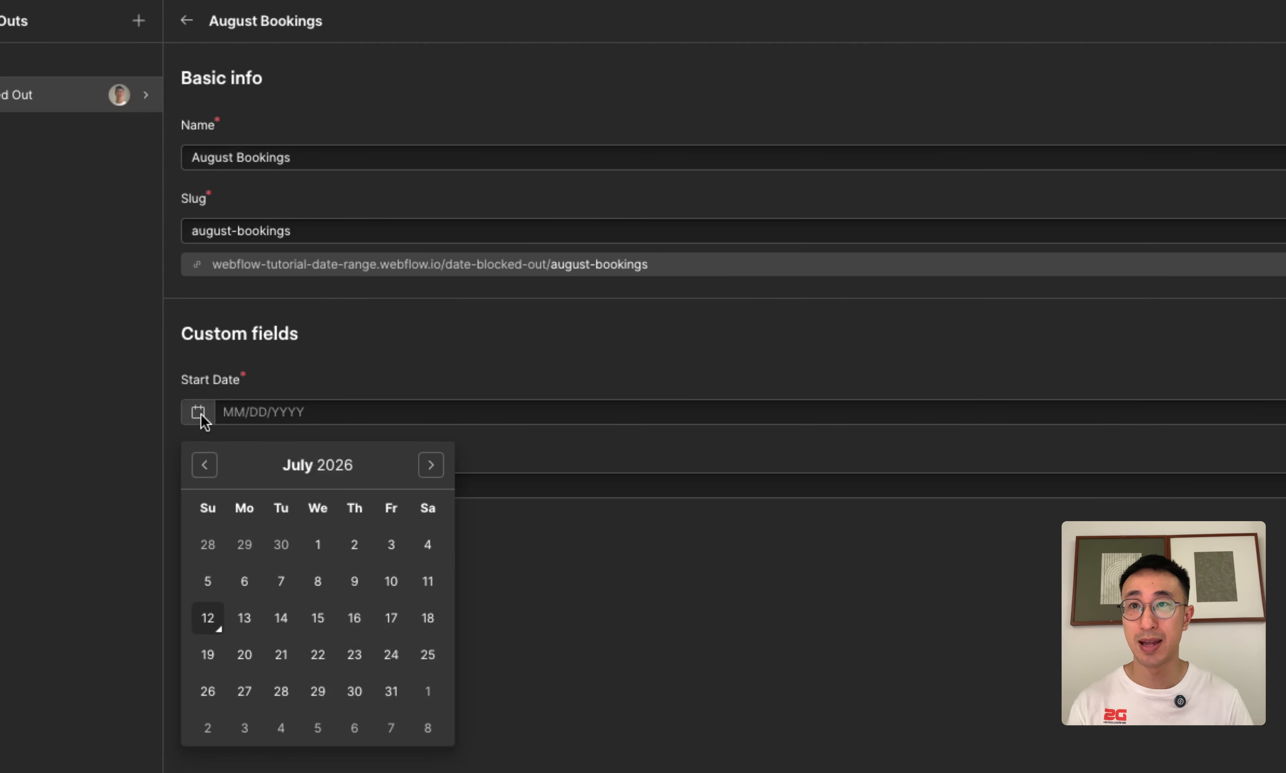
pyautogui.click(434, 466)
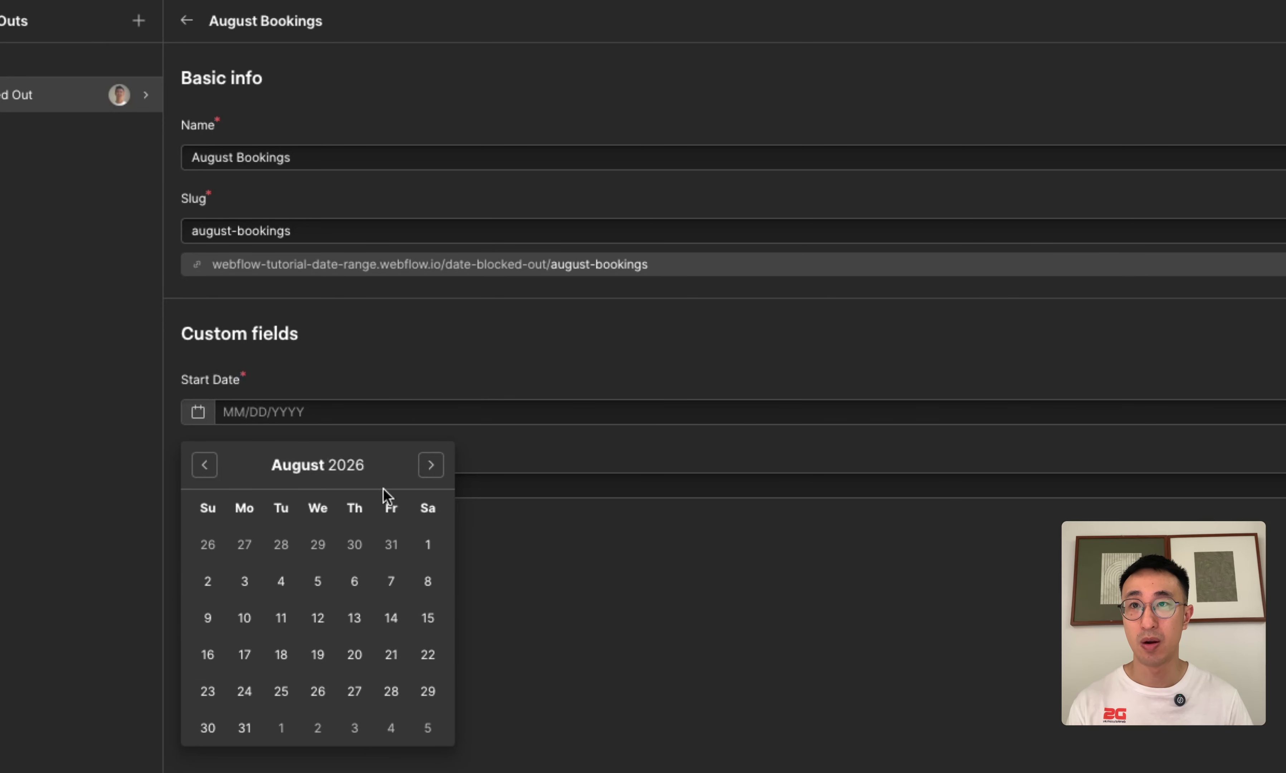
pyautogui.click(282, 582)
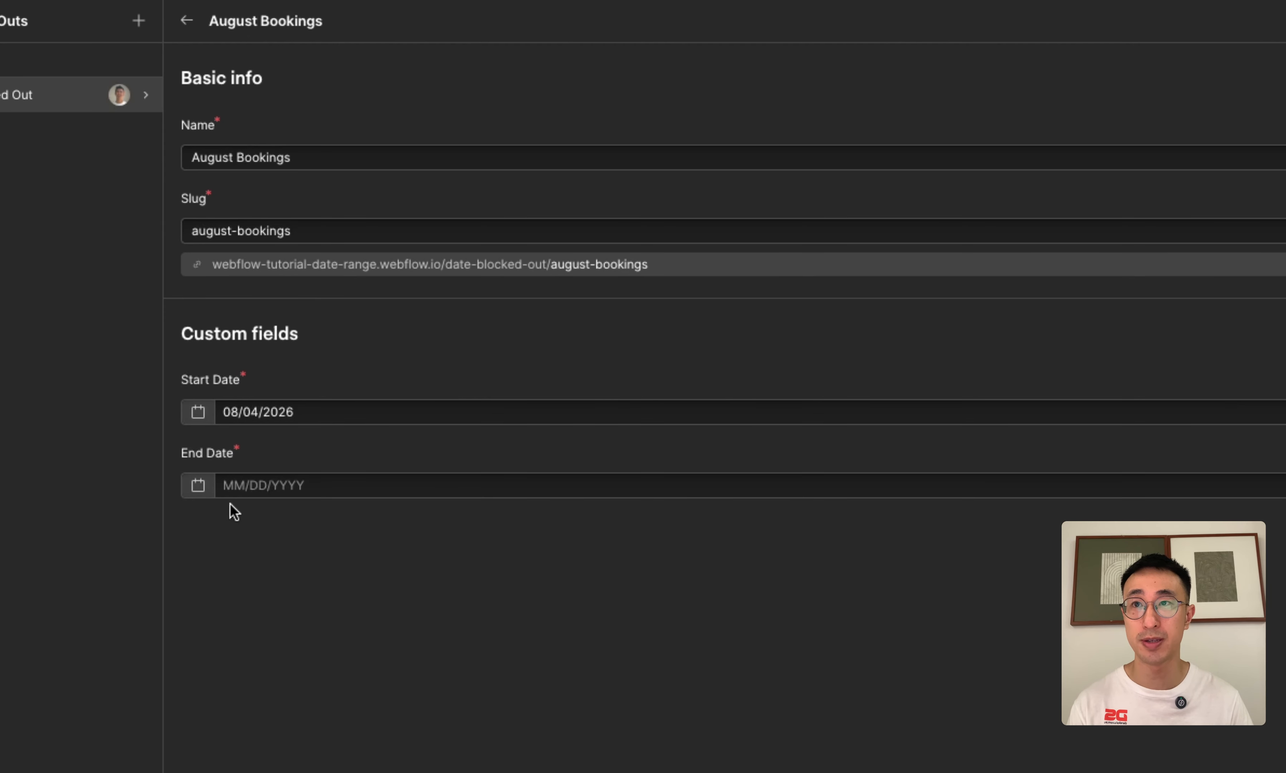
pyautogui.click(207, 487)
pyautogui.click(431, 538)
pyautogui.click(355, 728)
pyautogui.click(1270, 105)
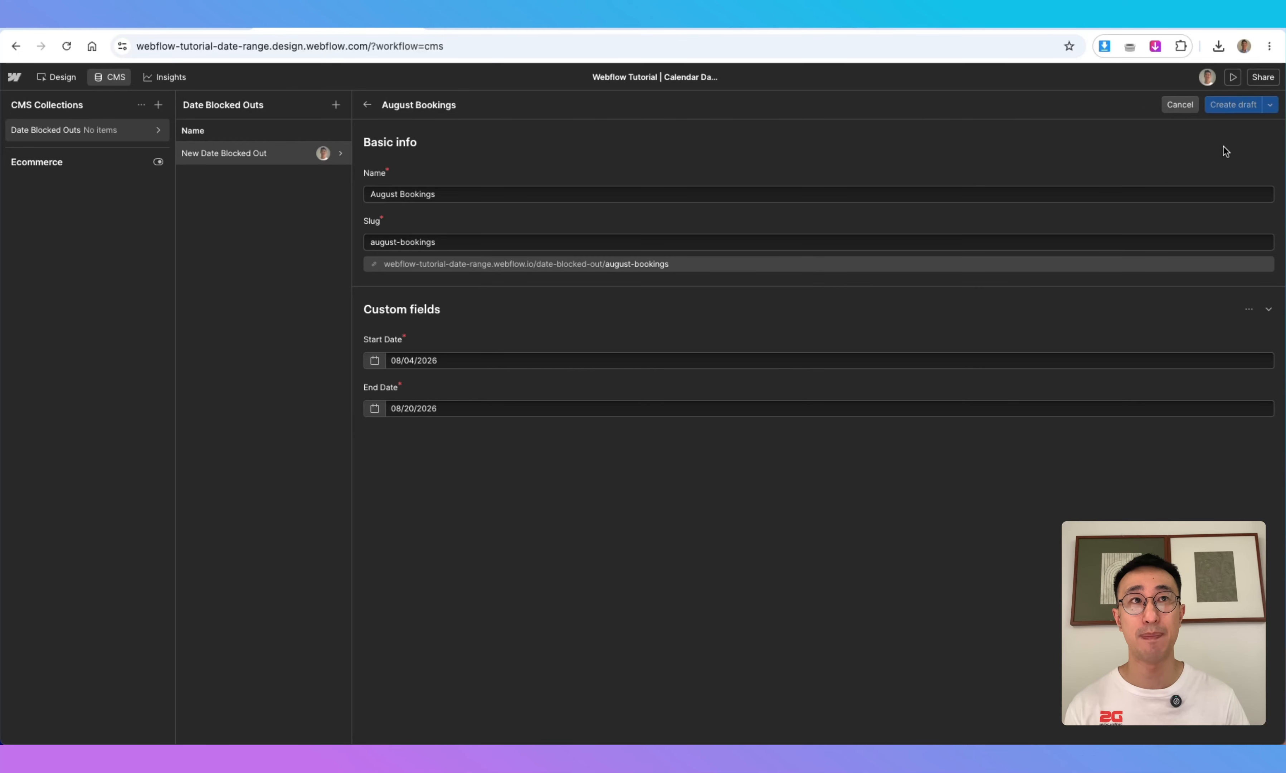
# Leave the CMS collection and open the Home page for designing
pyautogui.click(115, 79)
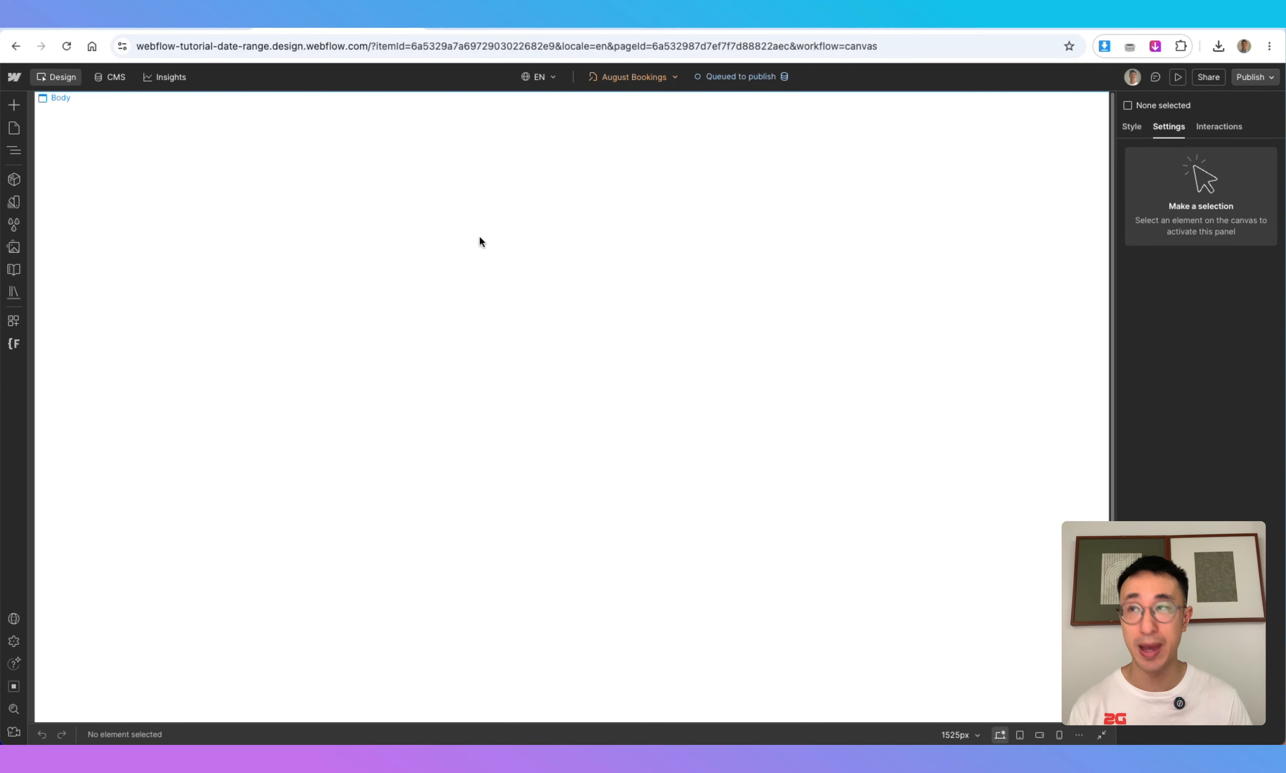
pyautogui.click(14, 128)
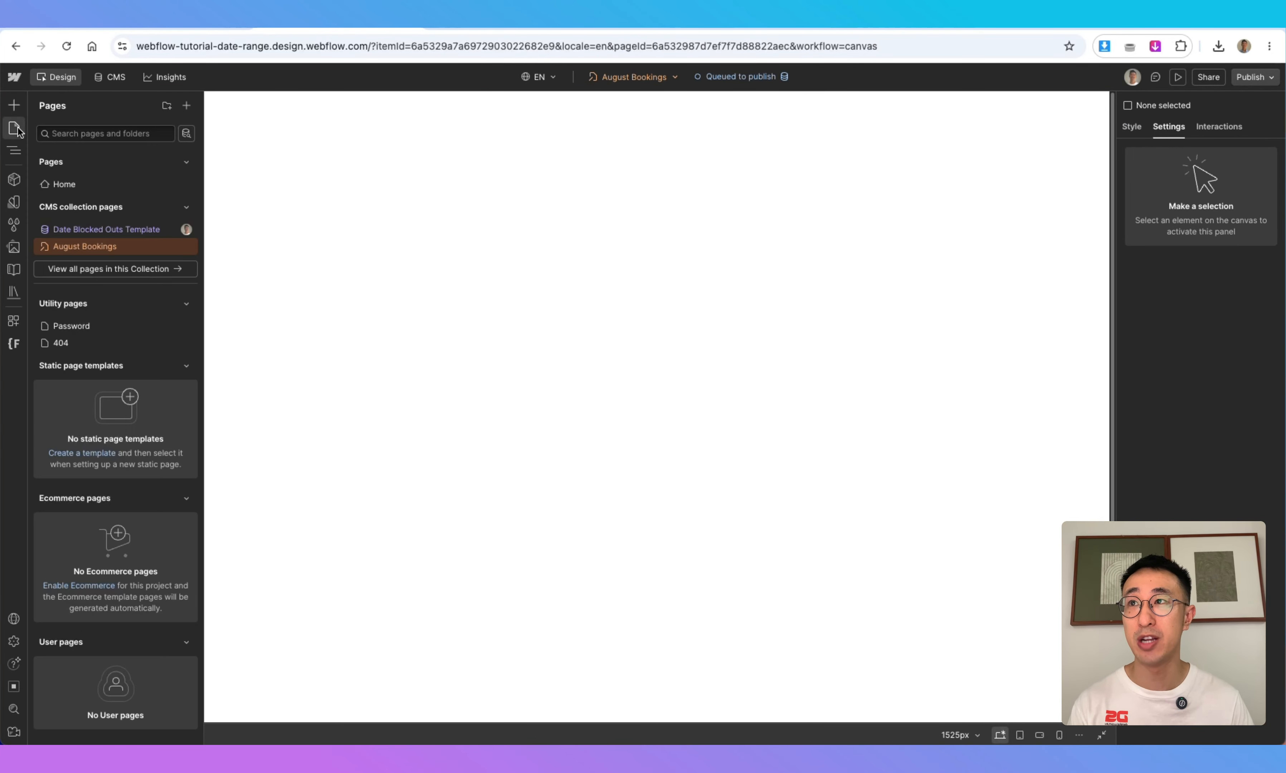
pyautogui.click(60, 185)
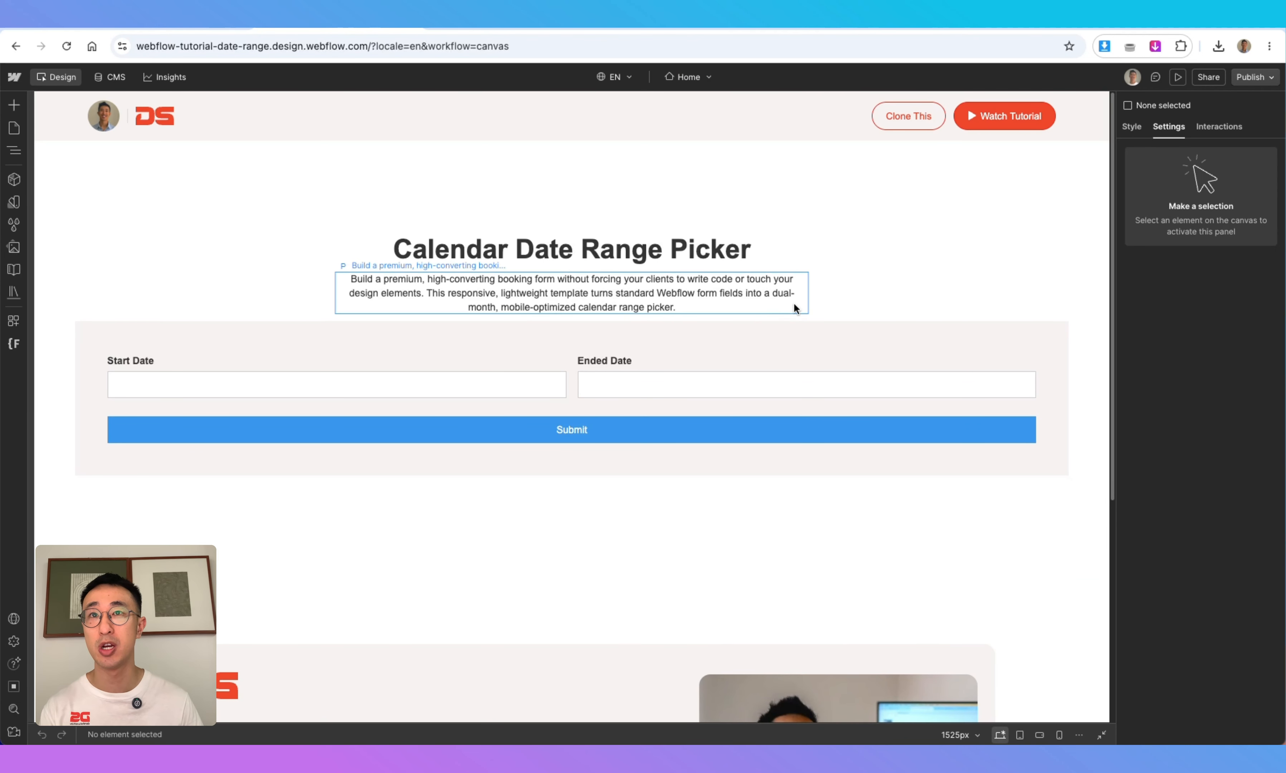
# Insert a Collection List in the container below the booking form and connect it to the Date Blocked Outs collection
pyautogui.click(885, 293)
pyautogui.press('super+e')
pyautogui.write('c')
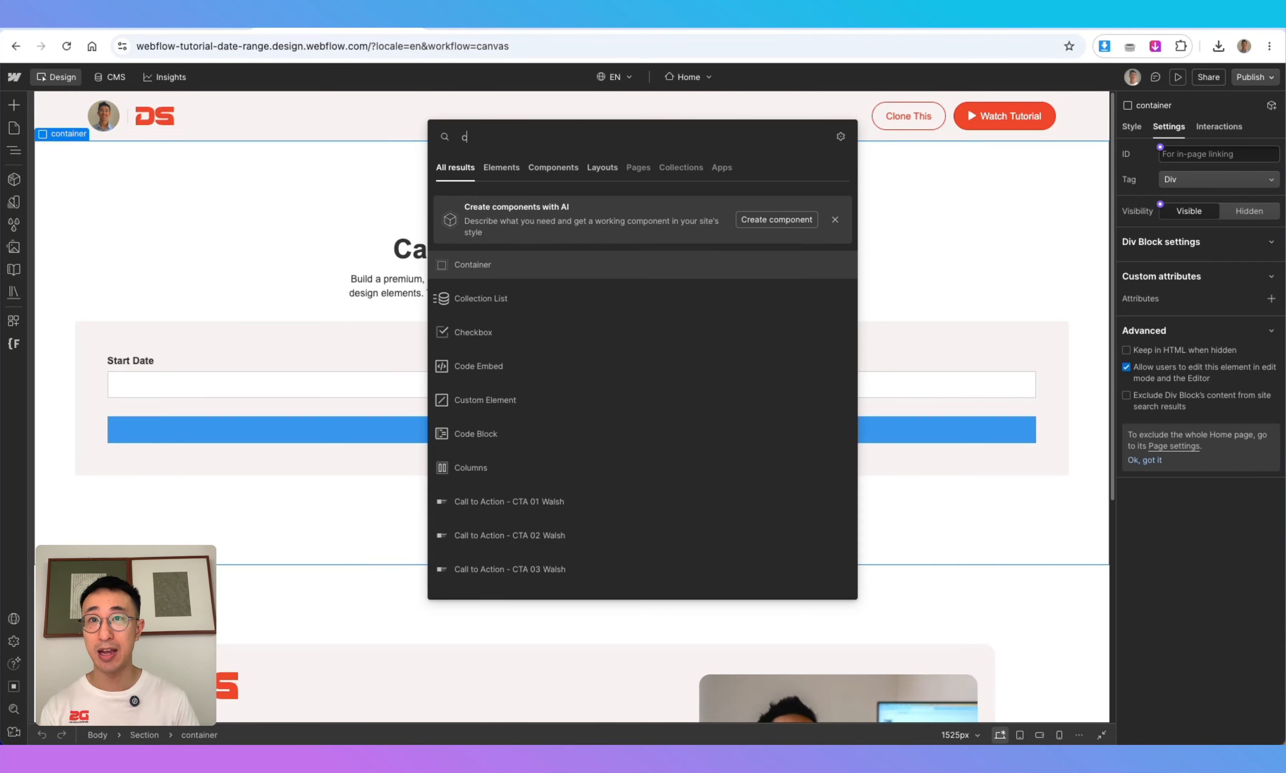
pyautogui.write('oll')
pyautogui.press('Return')
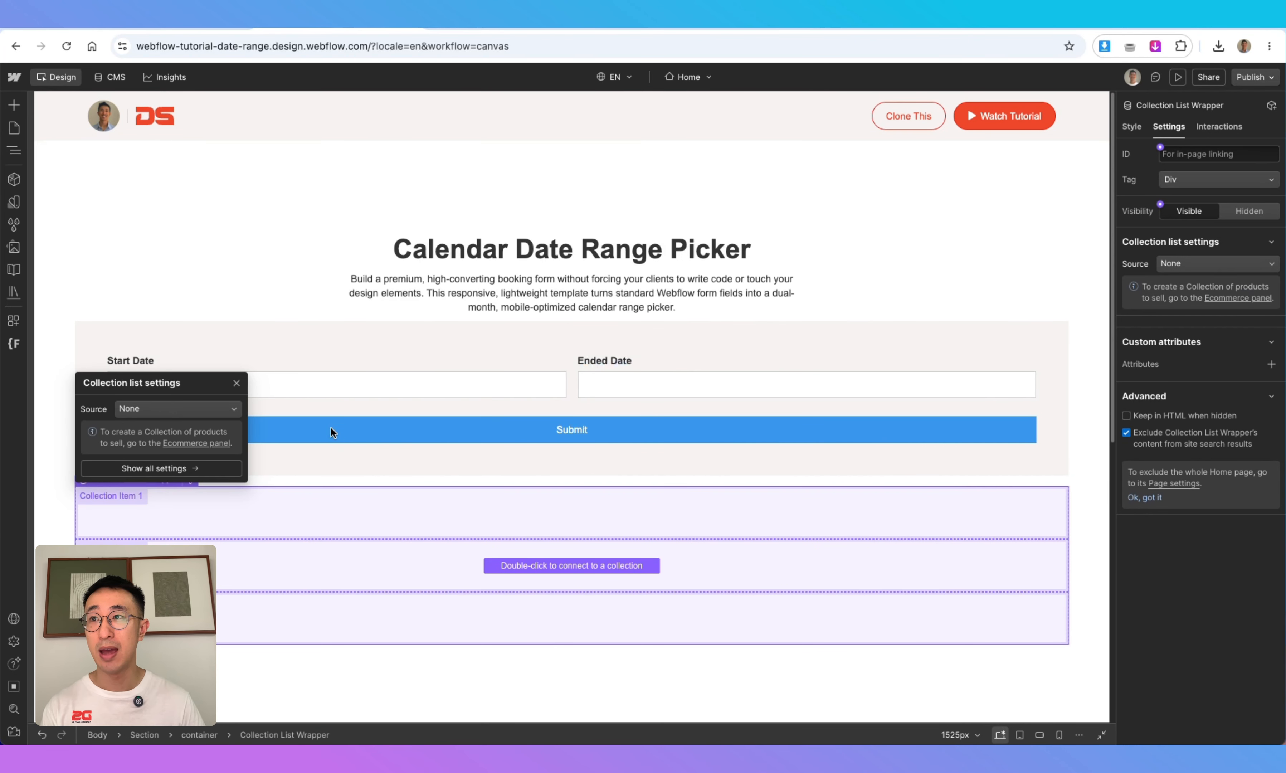
pyautogui.click(198, 409)
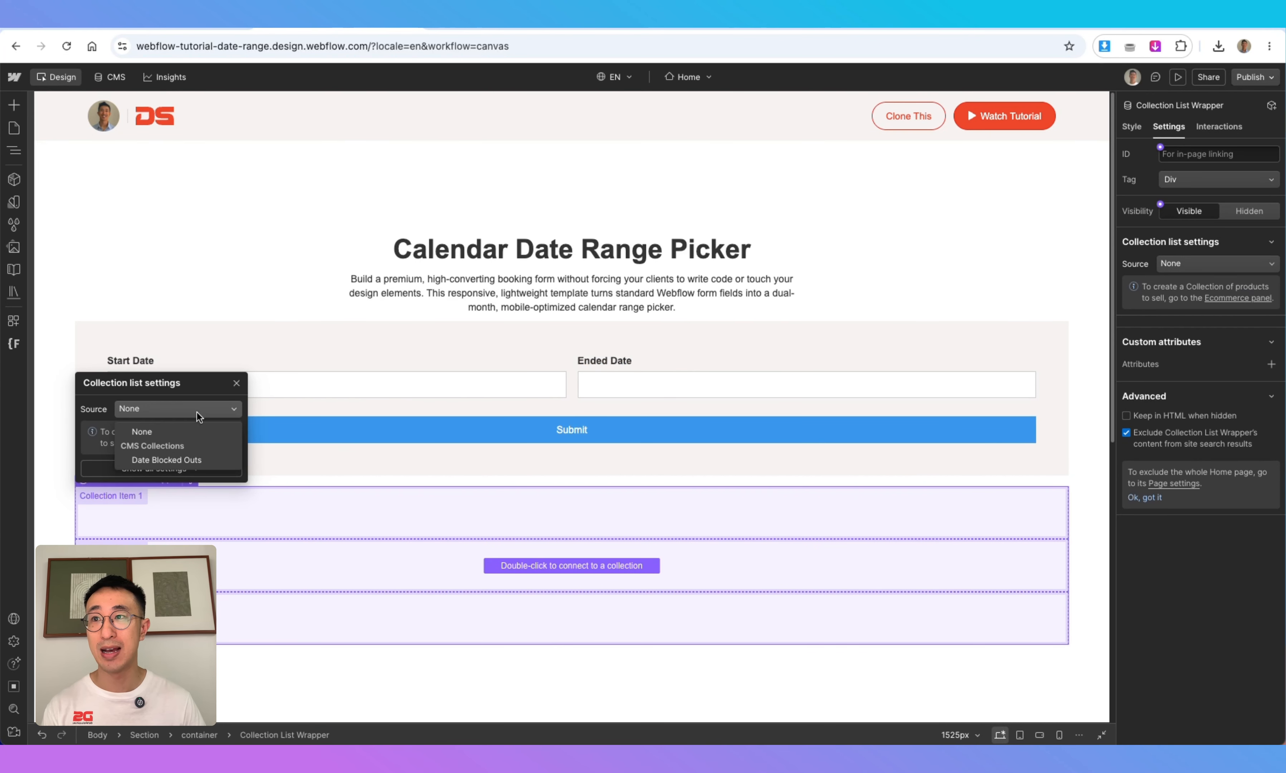
pyautogui.click(186, 463)
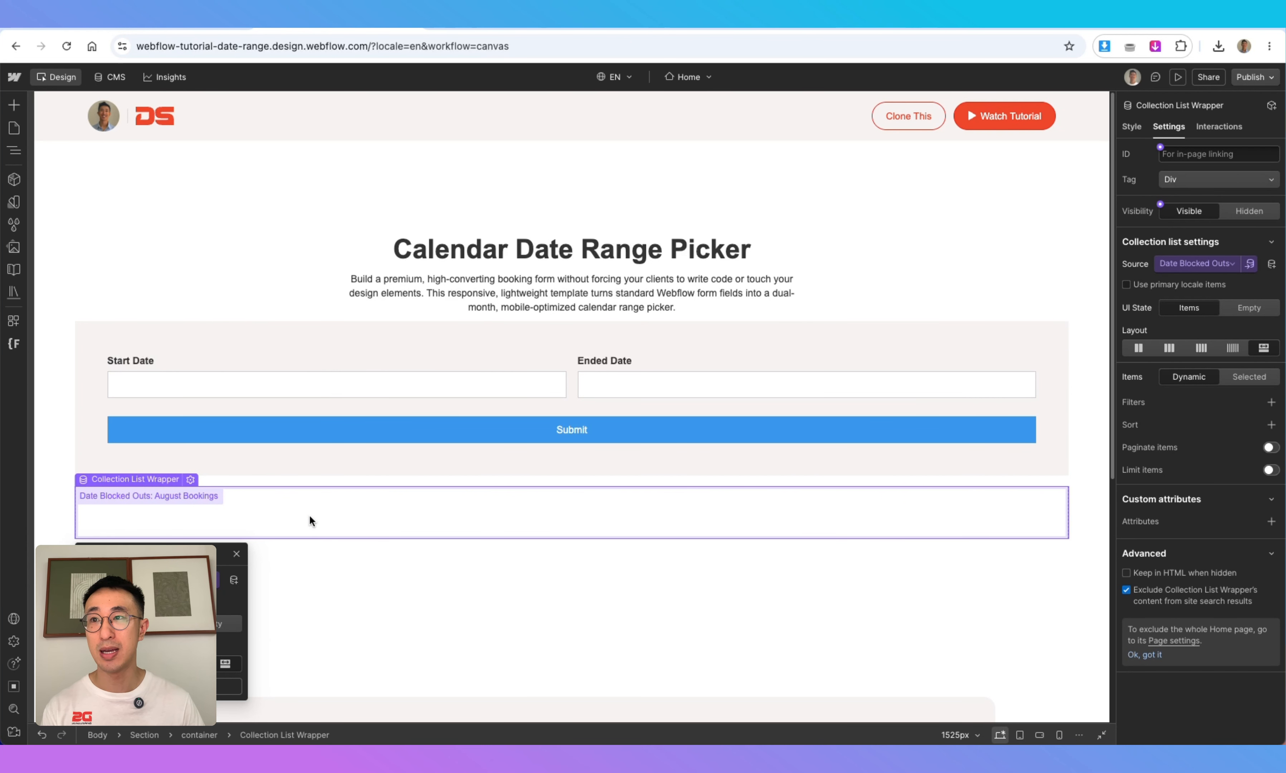
# Show the element tree and give the Collection Item a new class named date-range
pyautogui.click(195, 513)
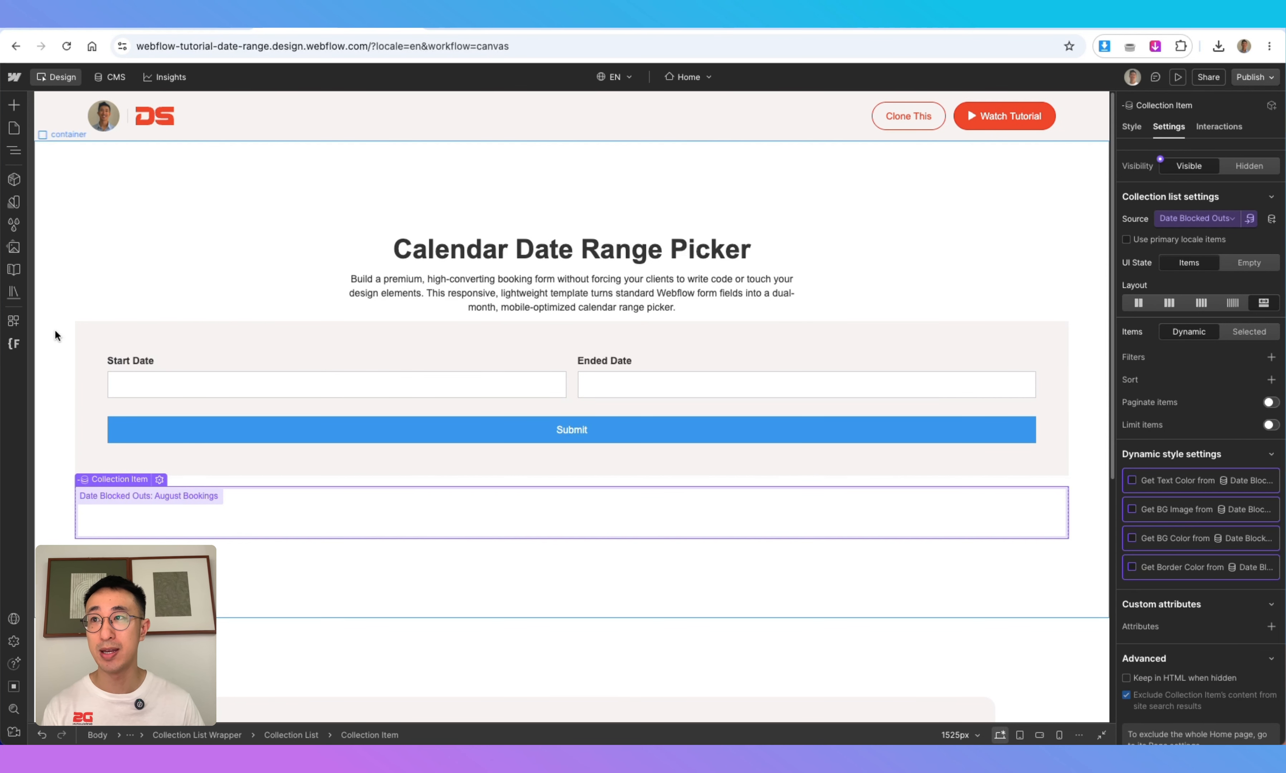
pyautogui.click(15, 150)
pyautogui.click(186, 105)
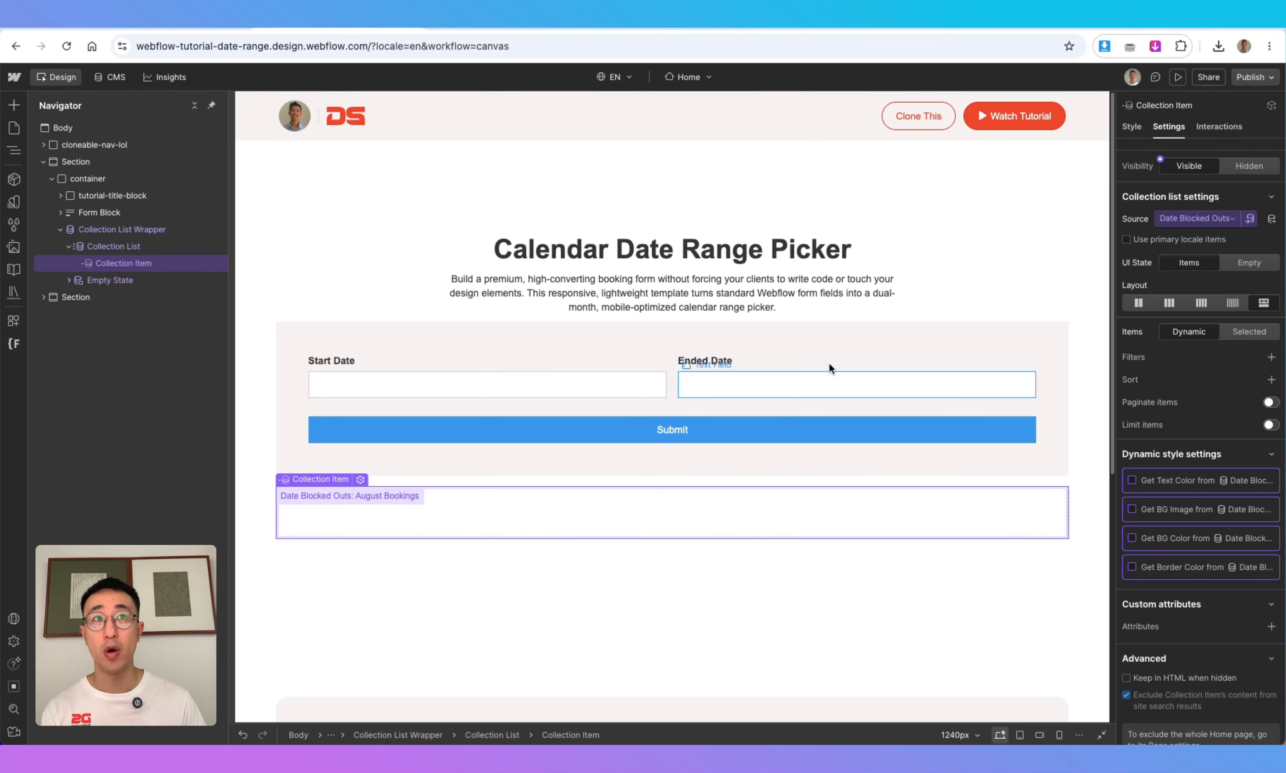
pyautogui.click(1132, 127)
pyautogui.click(1158, 167)
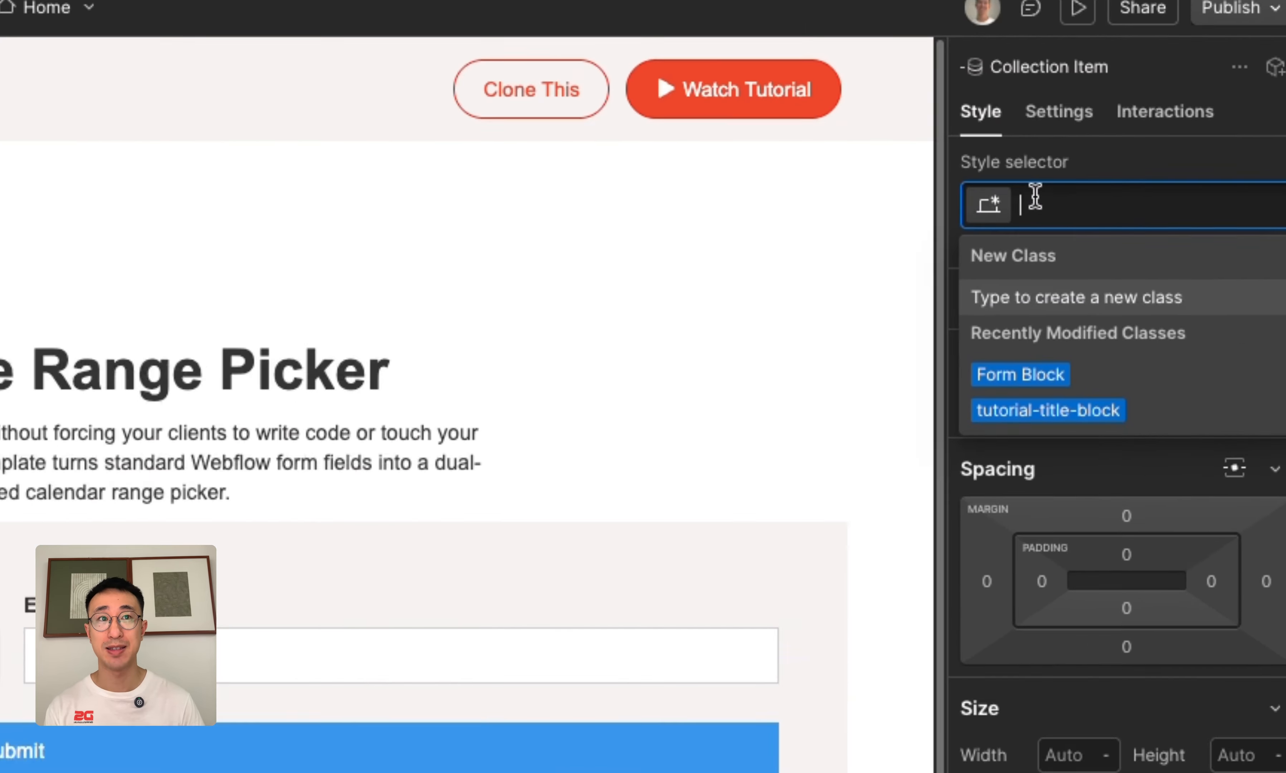
pyautogui.write('date-range')
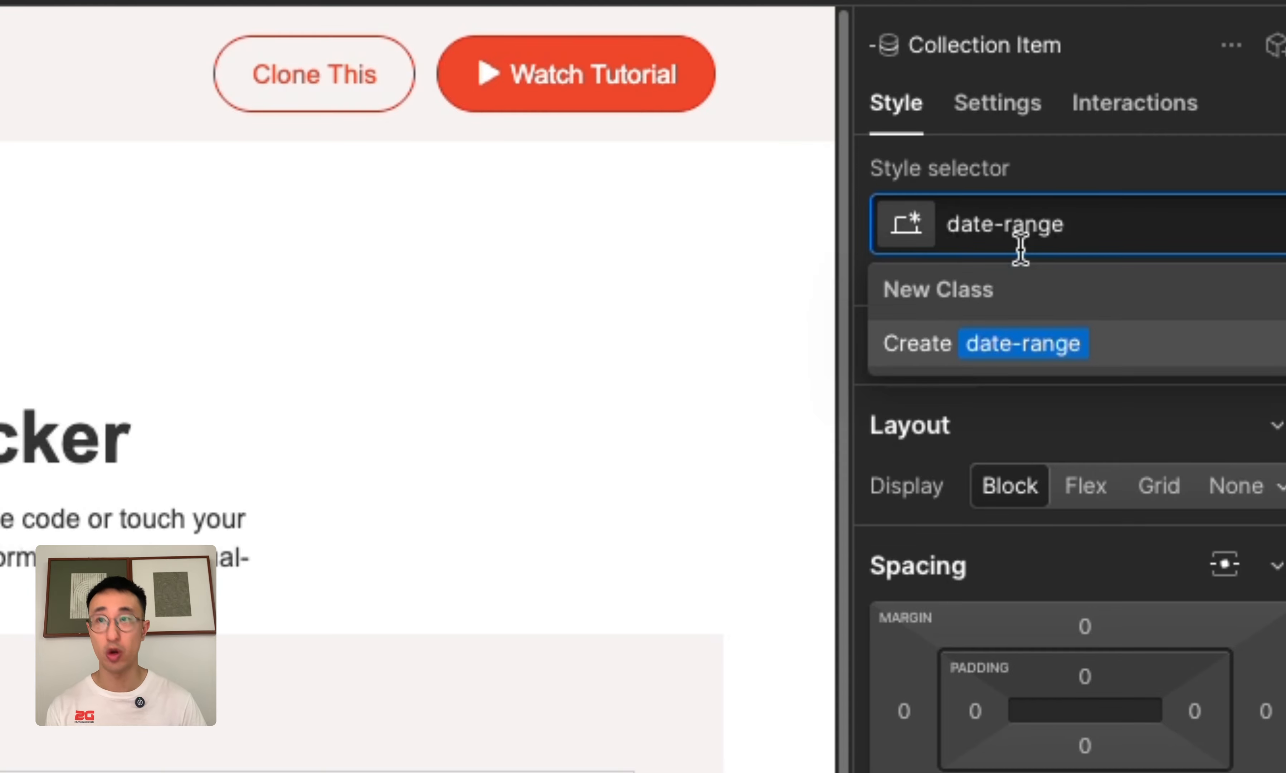
pyautogui.press('Return')
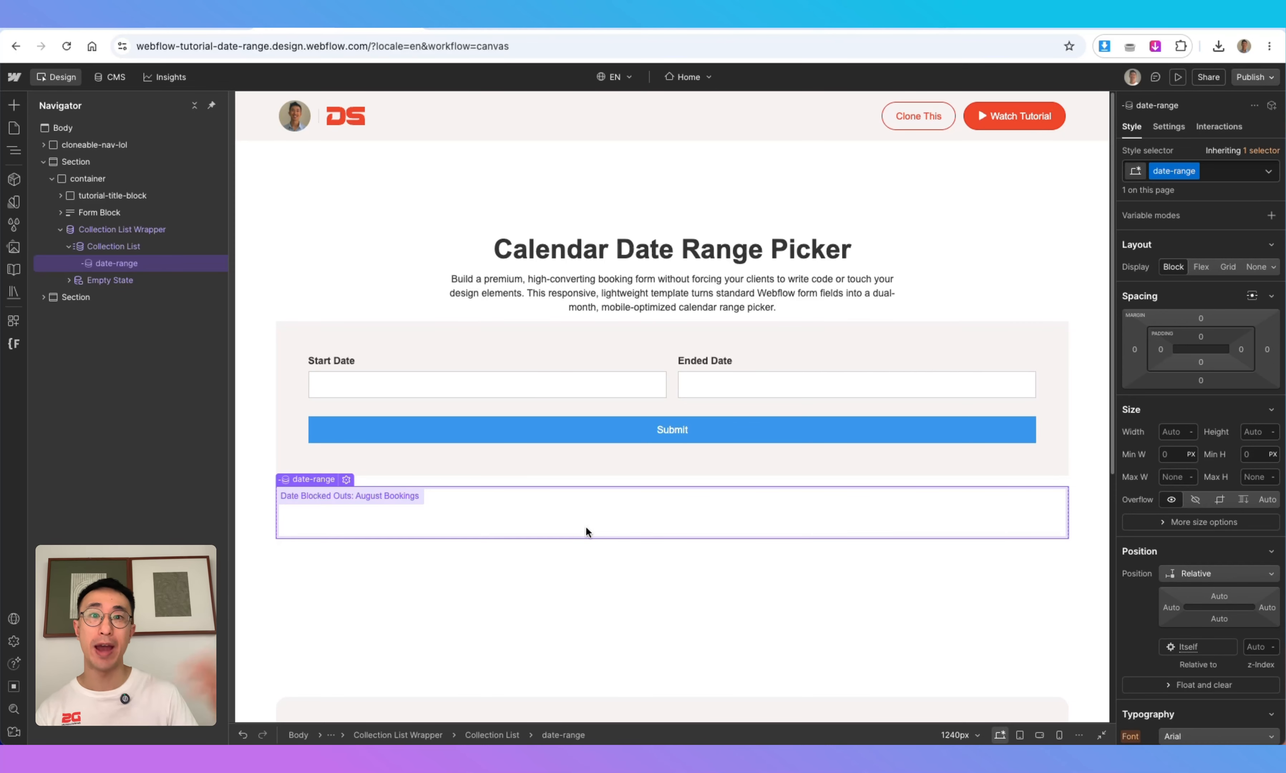
# Add a text block inside the date-range item and bind its text to the collection's Start Date field
pyautogui.press('super+e')
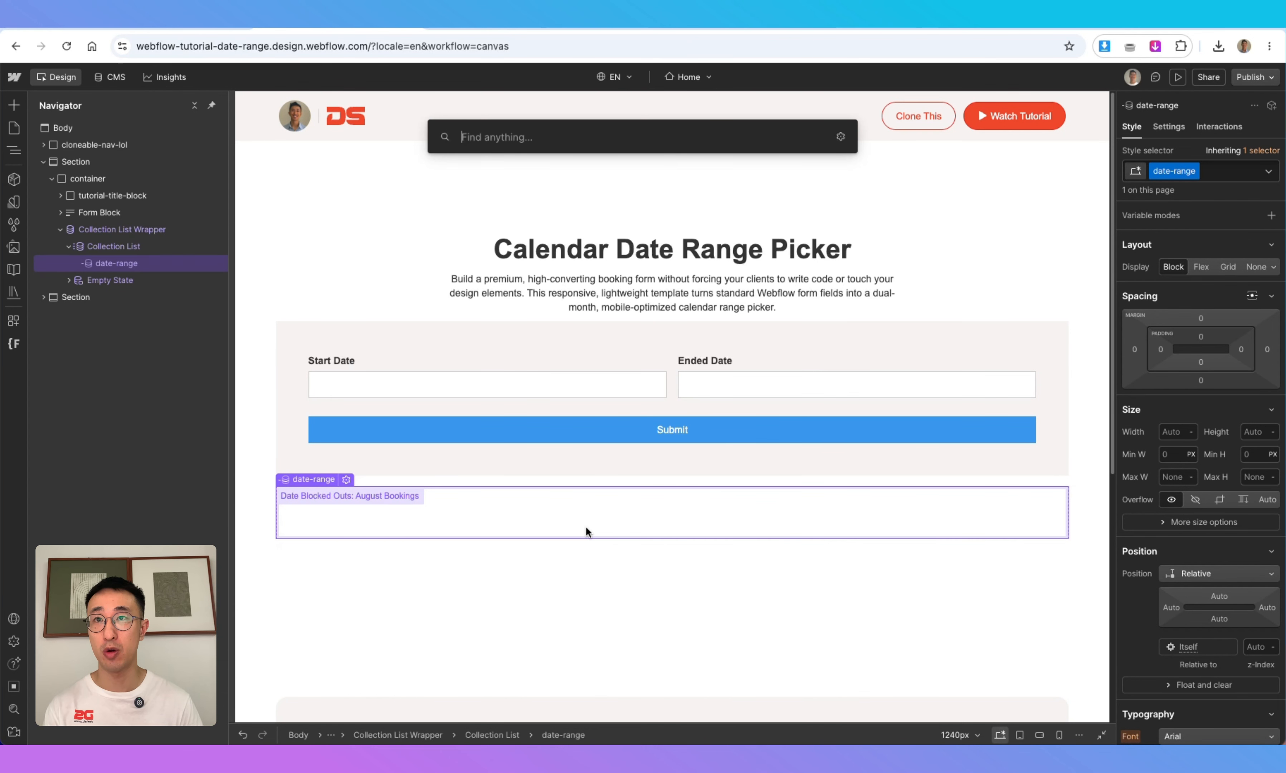
pyautogui.write('text')
pyautogui.press('Return')
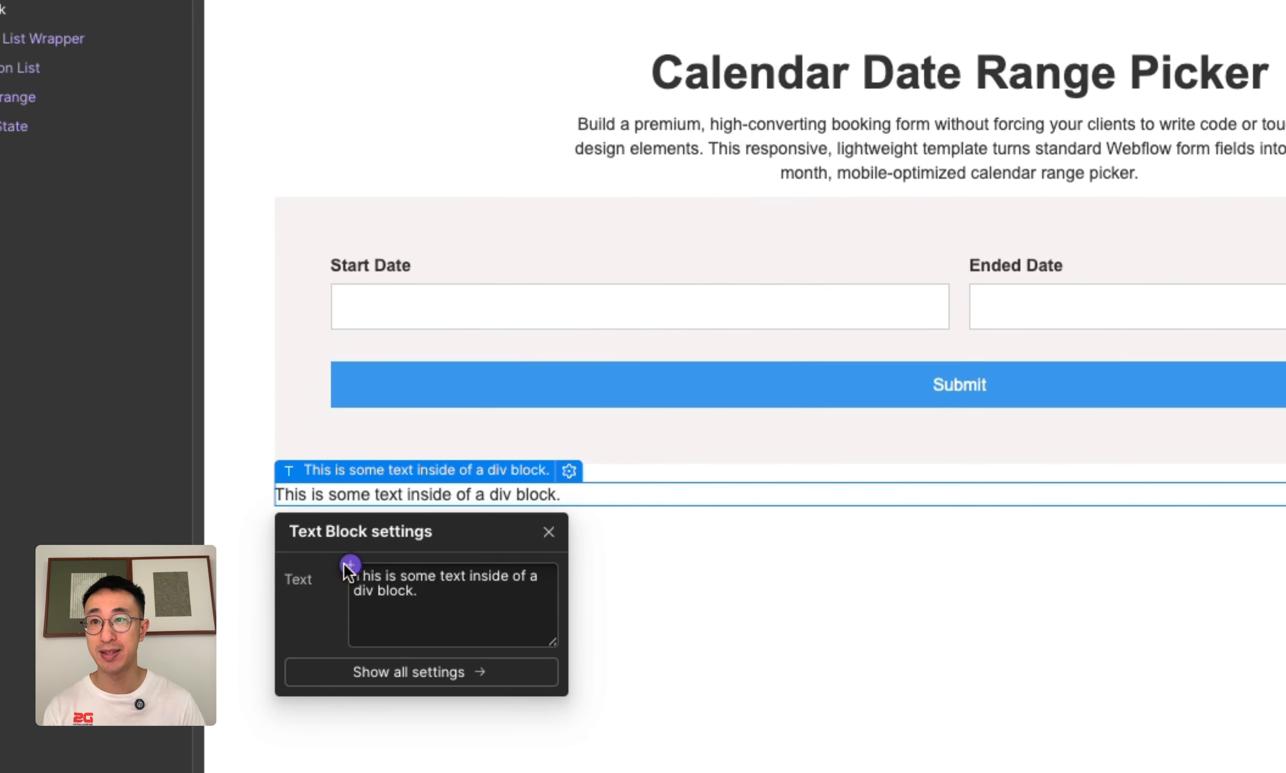
pyautogui.click(319, 534)
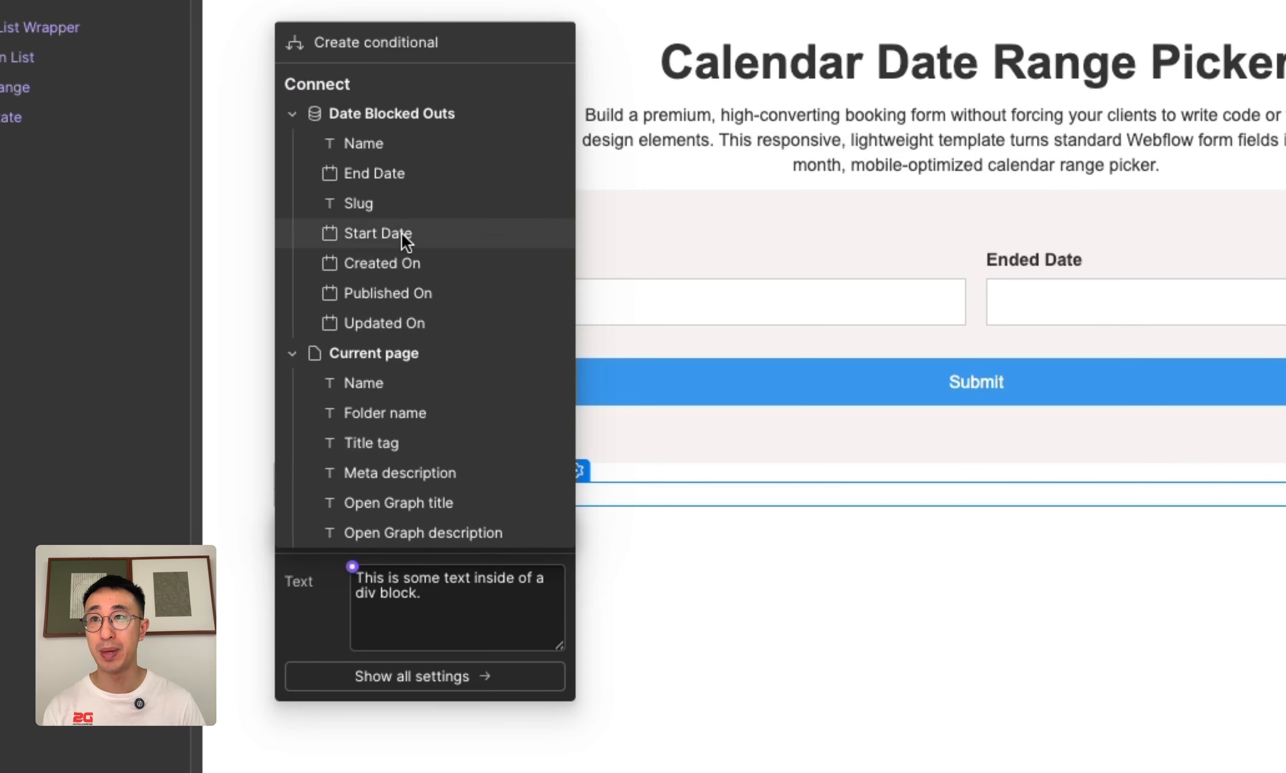
pyautogui.click(425, 233)
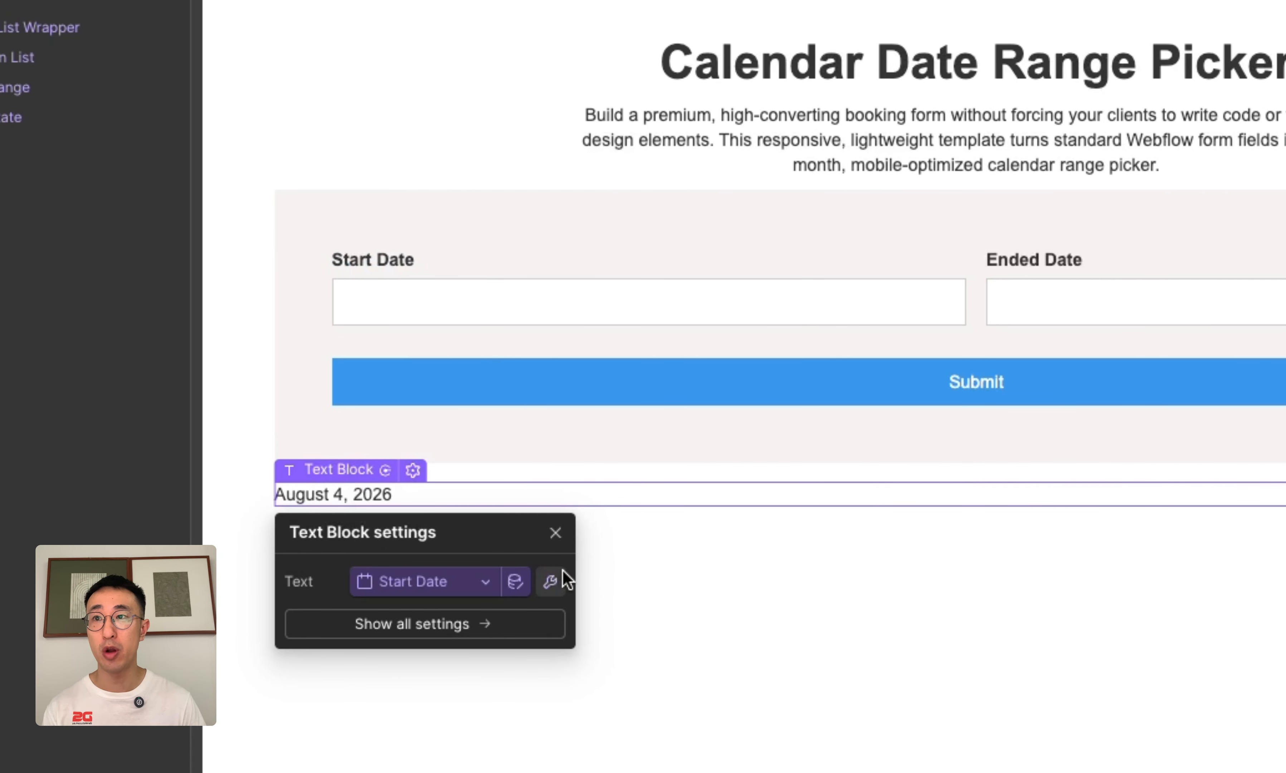
# Set the date format of the Start Date text block to YYYY-MM-DD
pyautogui.click(549, 582)
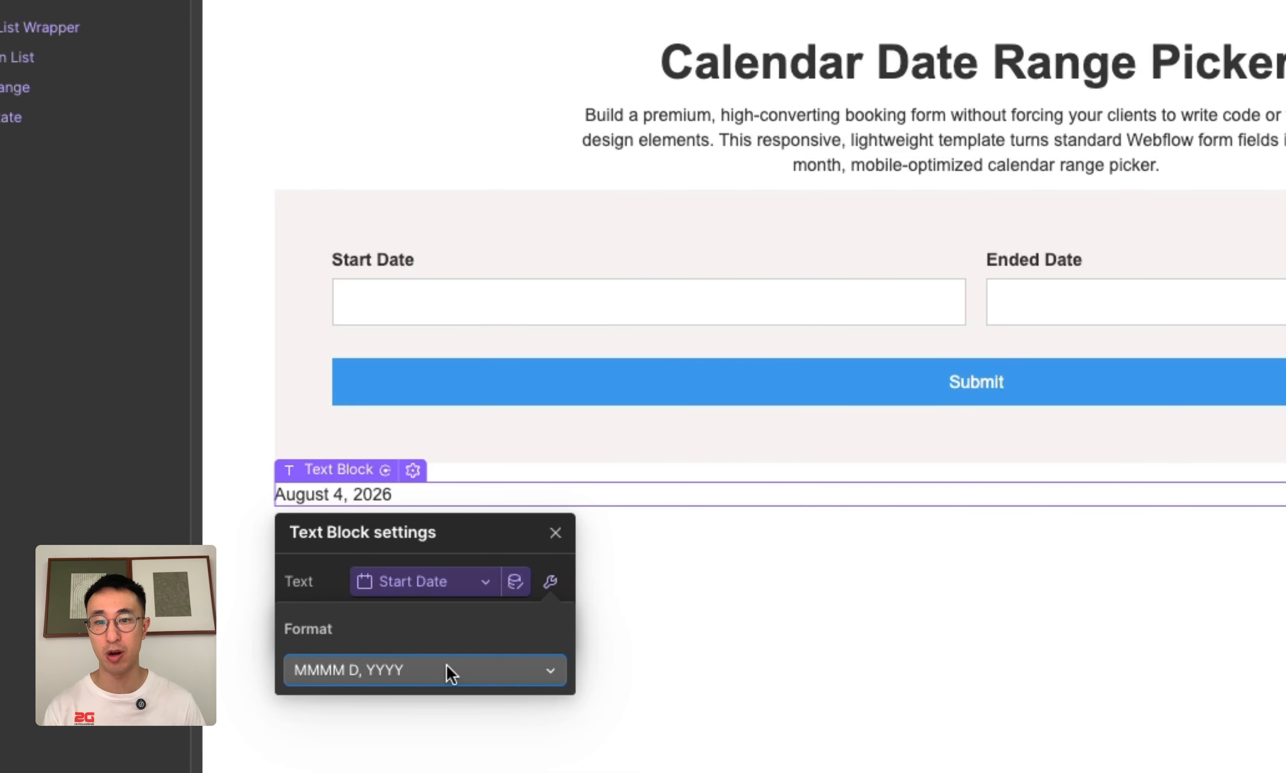
pyautogui.click(452, 674)
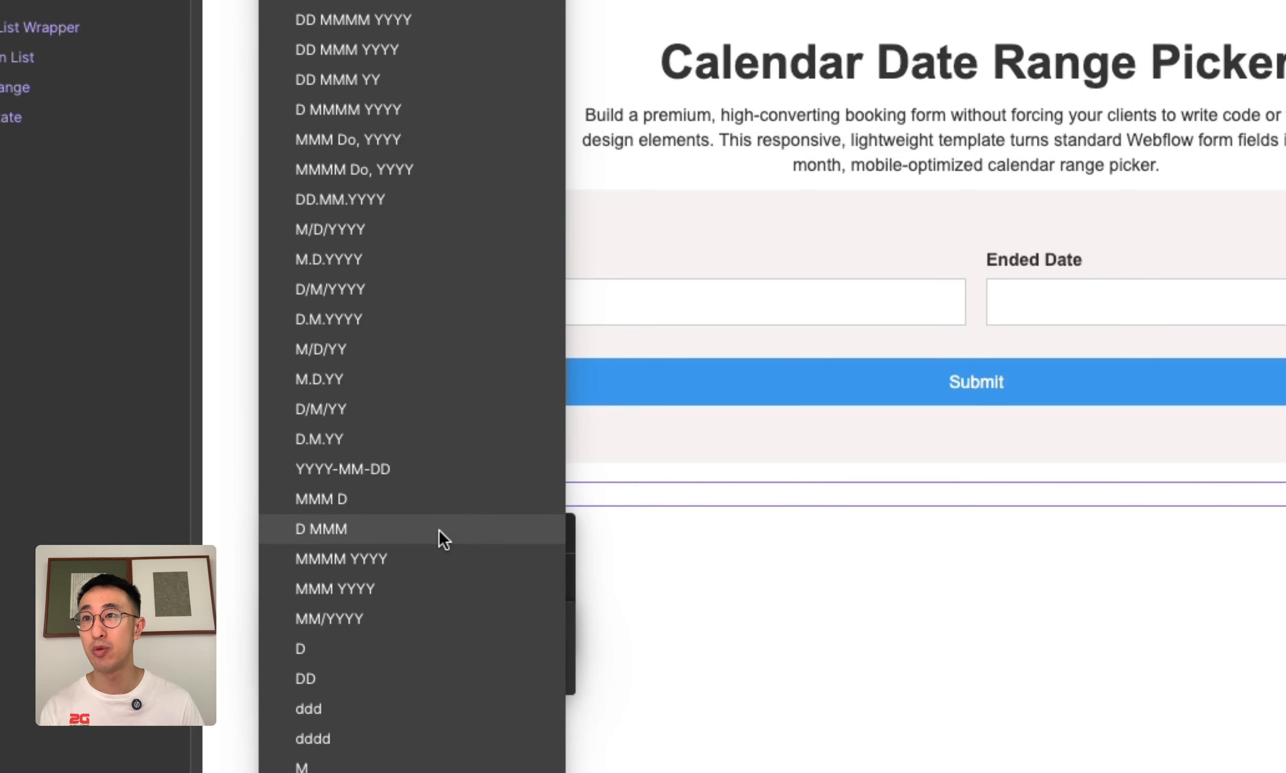
pyautogui.click(423, 469)
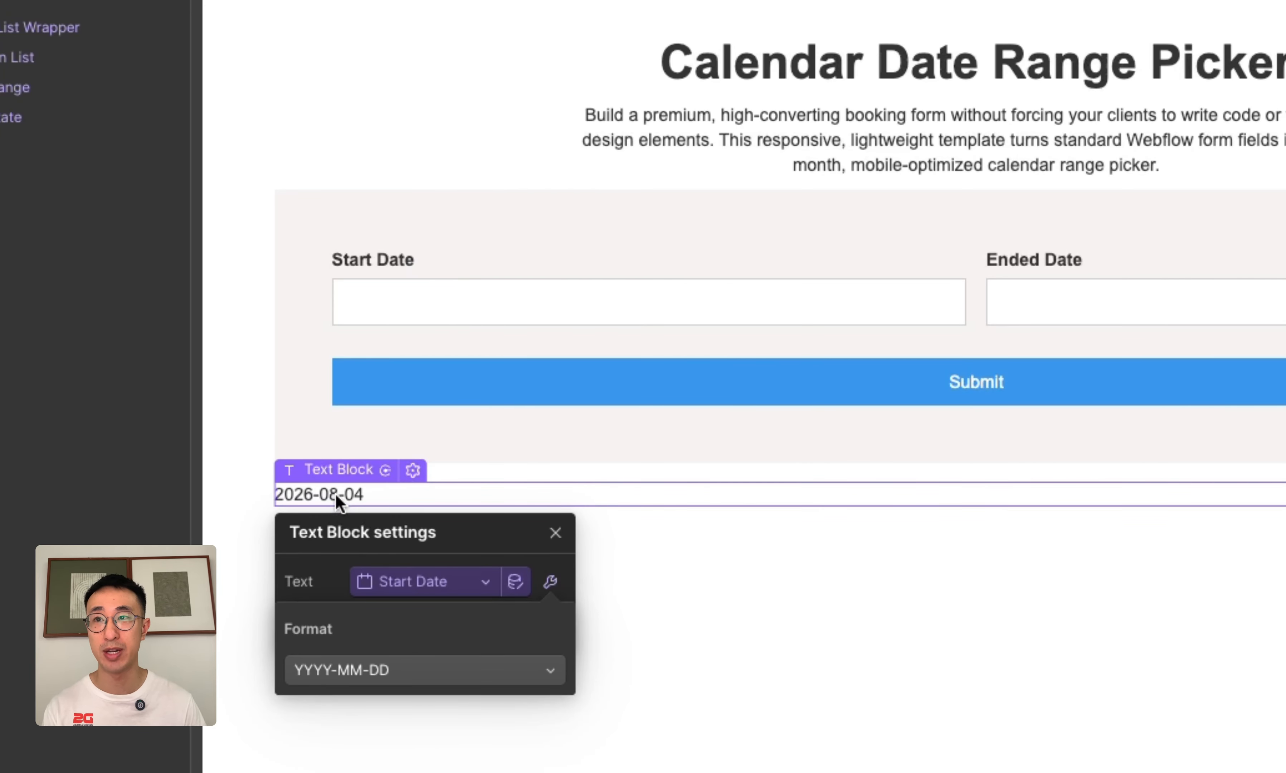
# Duplicate the Start Date text block and bind the second copy's text to the End Date field
pyautogui.click(349, 498)
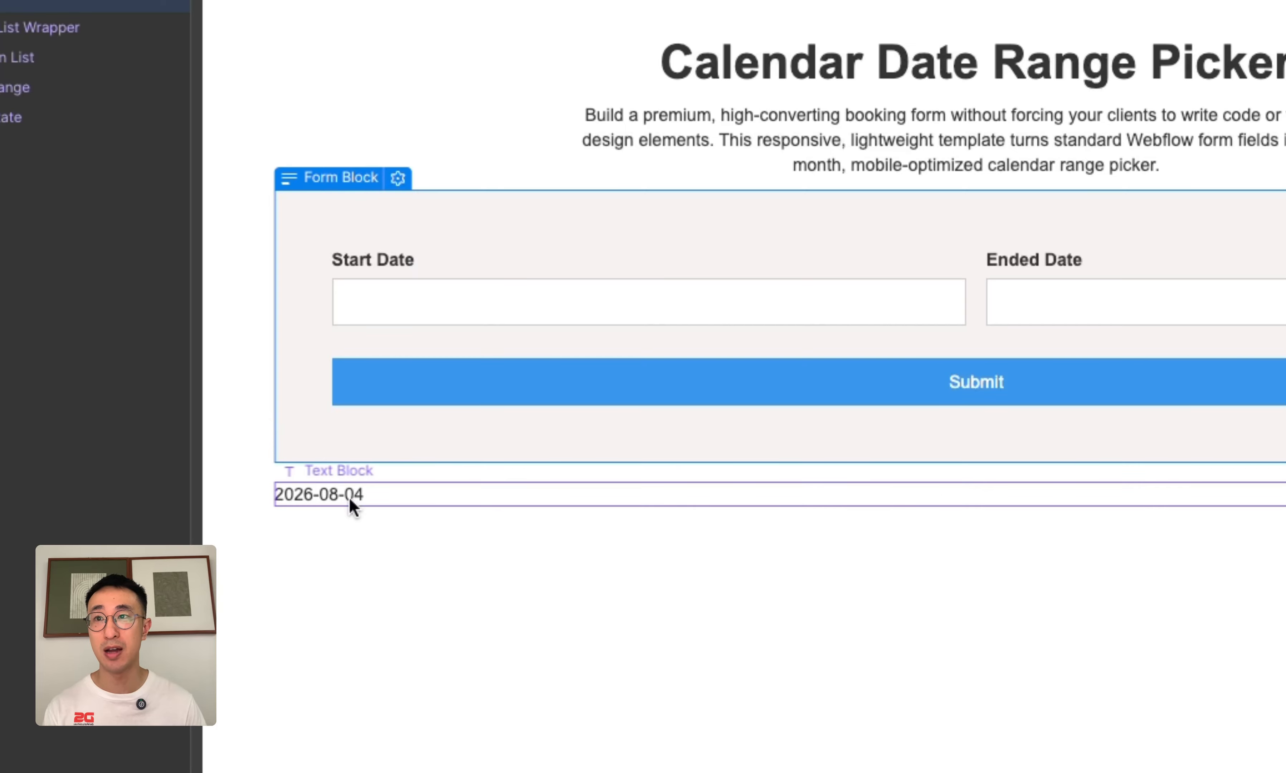
pyautogui.hotkey('ctrl', 'd')
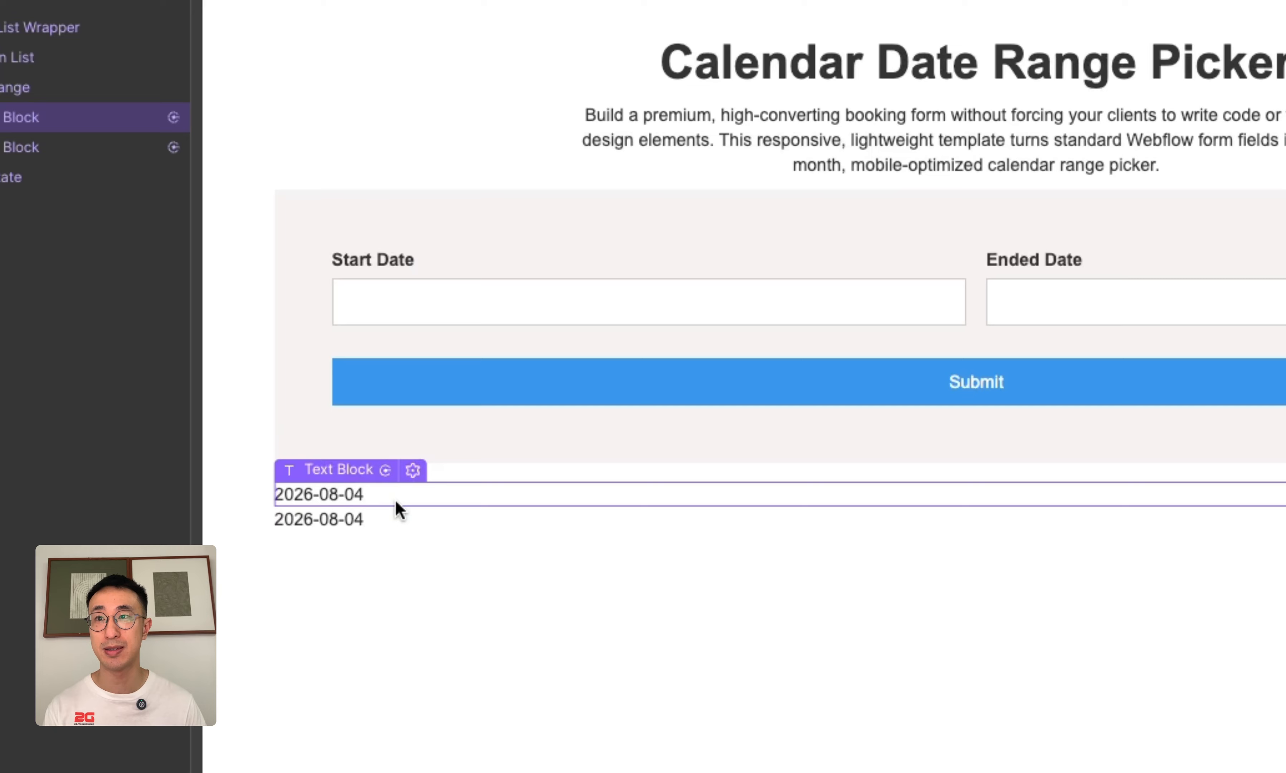
pyautogui.click(361, 519)
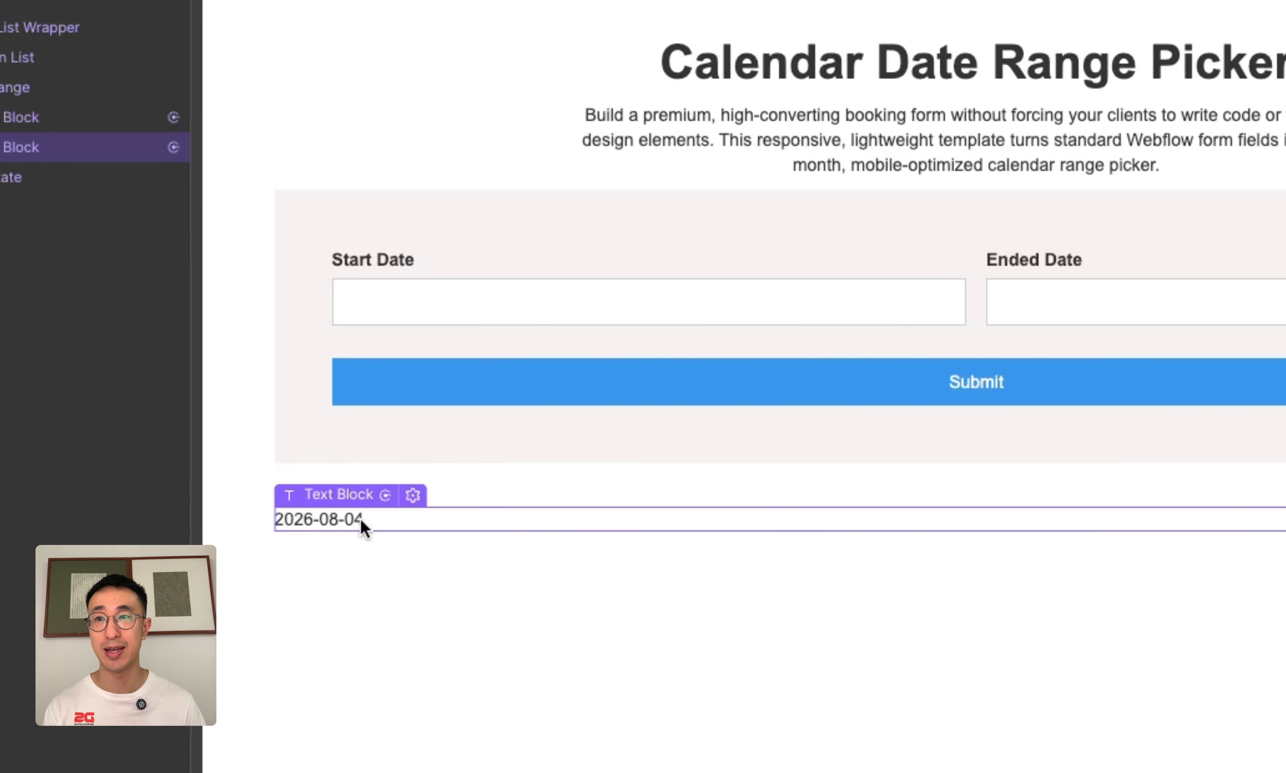
pyautogui.click(408, 500)
pyautogui.click(420, 606)
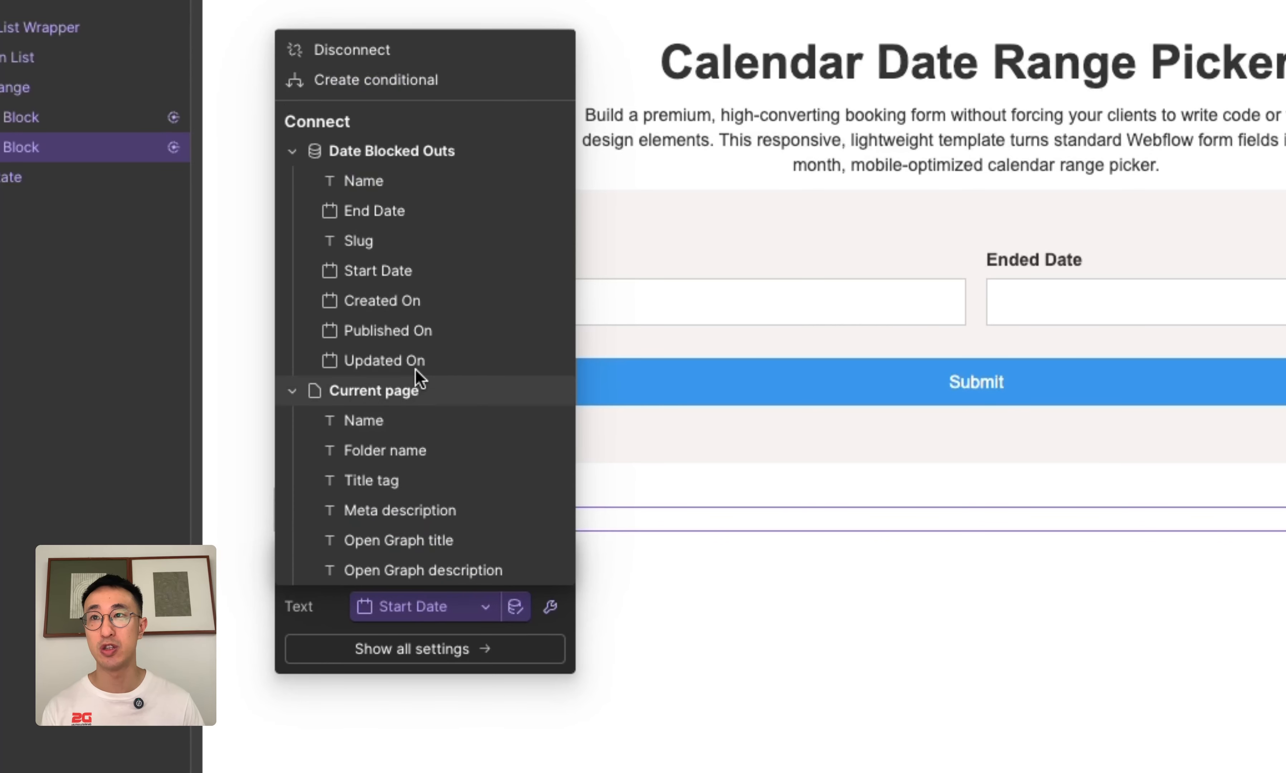
pyautogui.click(374, 210)
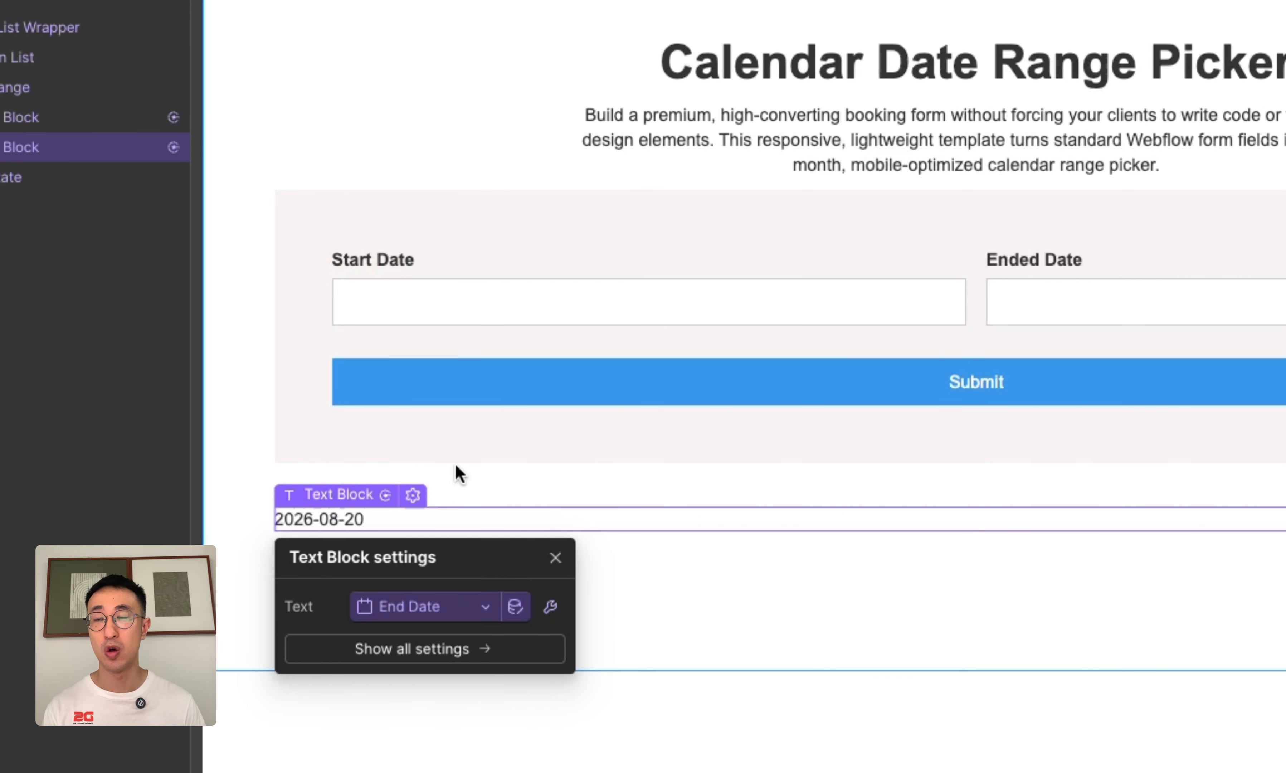
pyautogui.press('Escape')
# Add a custom attribute named data-start with the value true to the Start Date text block
pyautogui.click(360, 500)
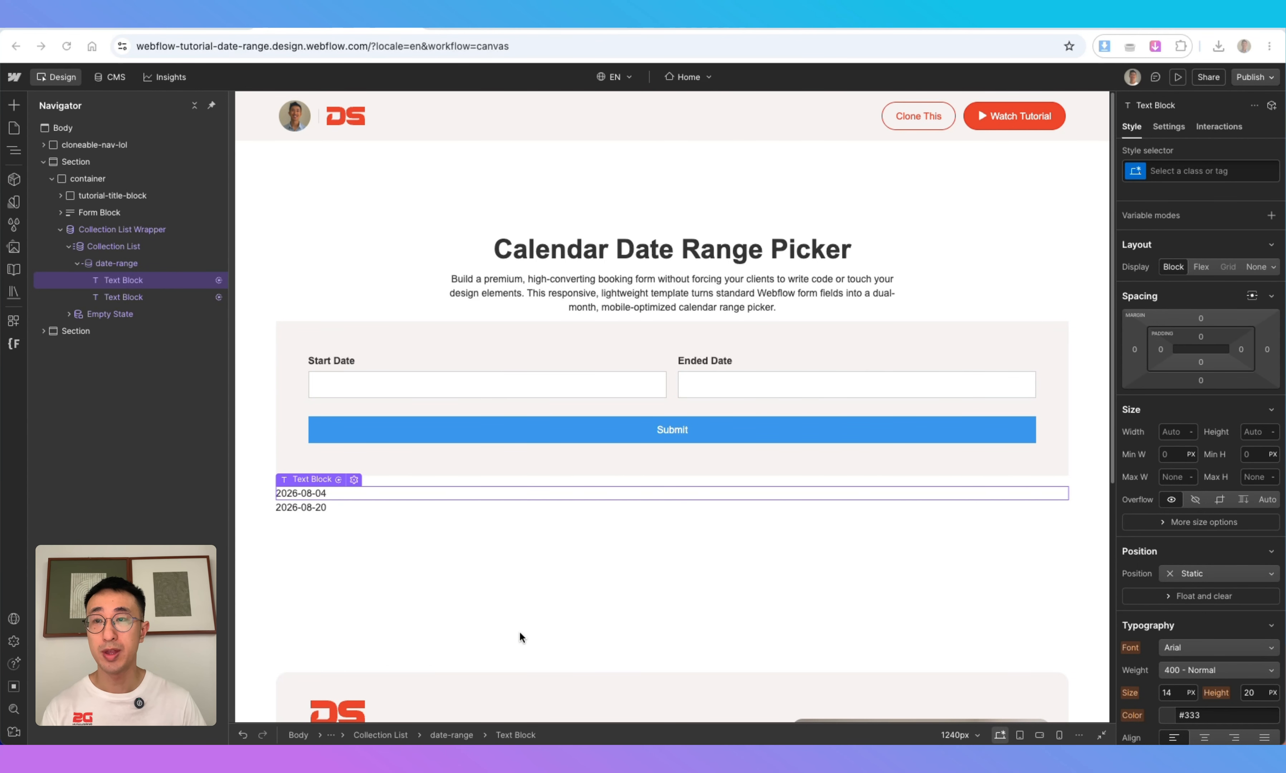
pyautogui.click(1165, 131)
pyautogui.click(1270, 444)
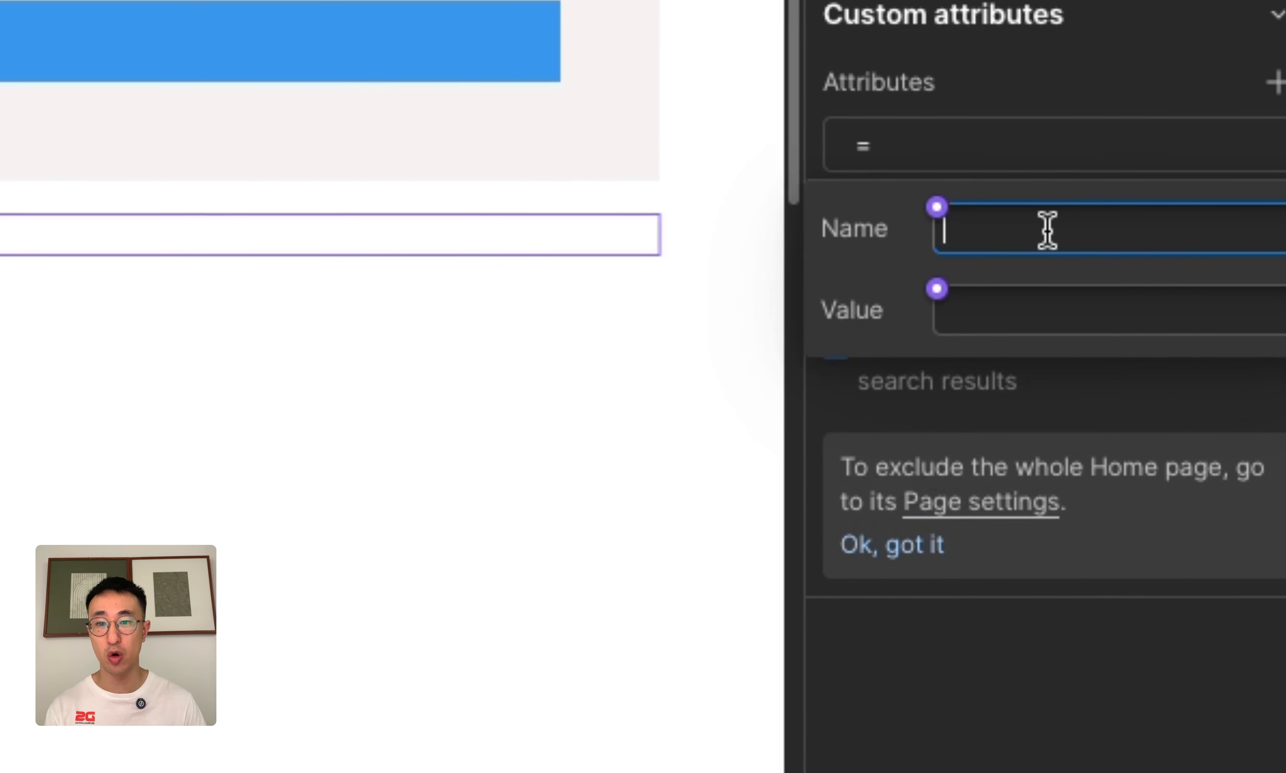
pyautogui.write('data-start')
pyautogui.click(1108, 316)
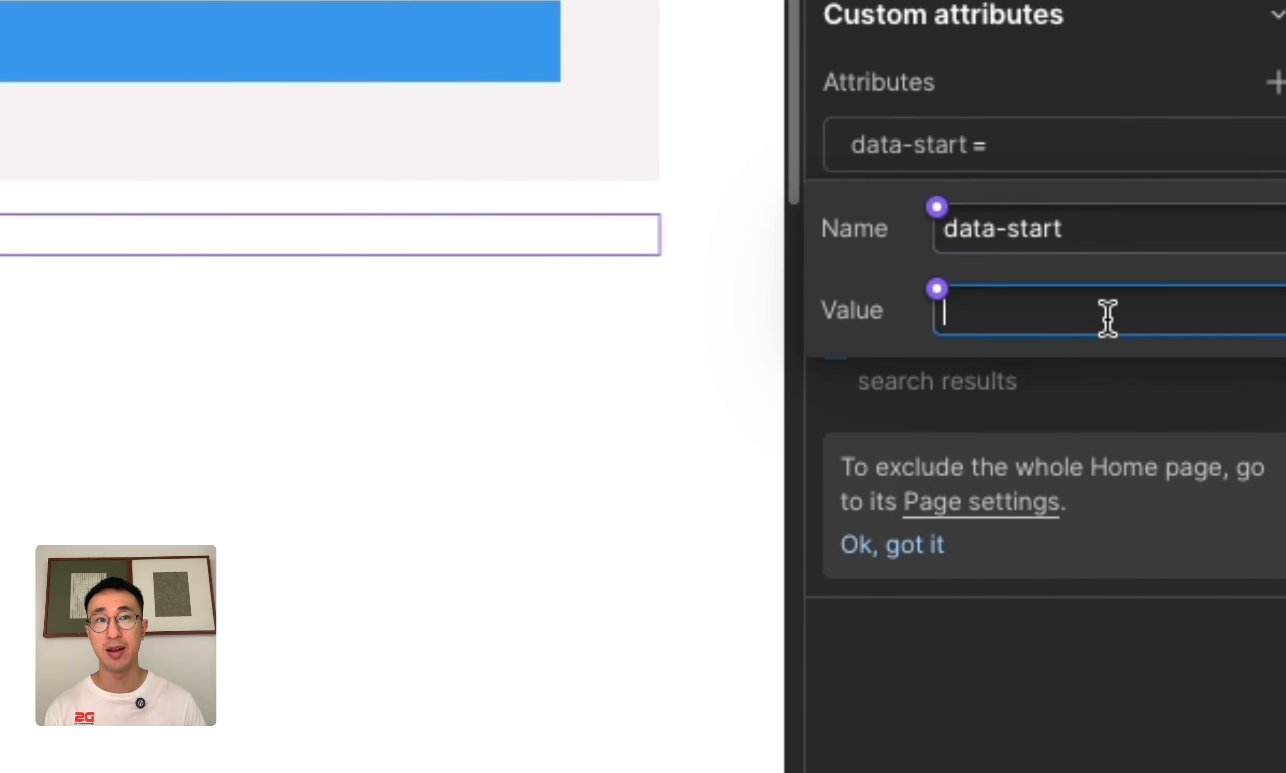
pyautogui.write('true')
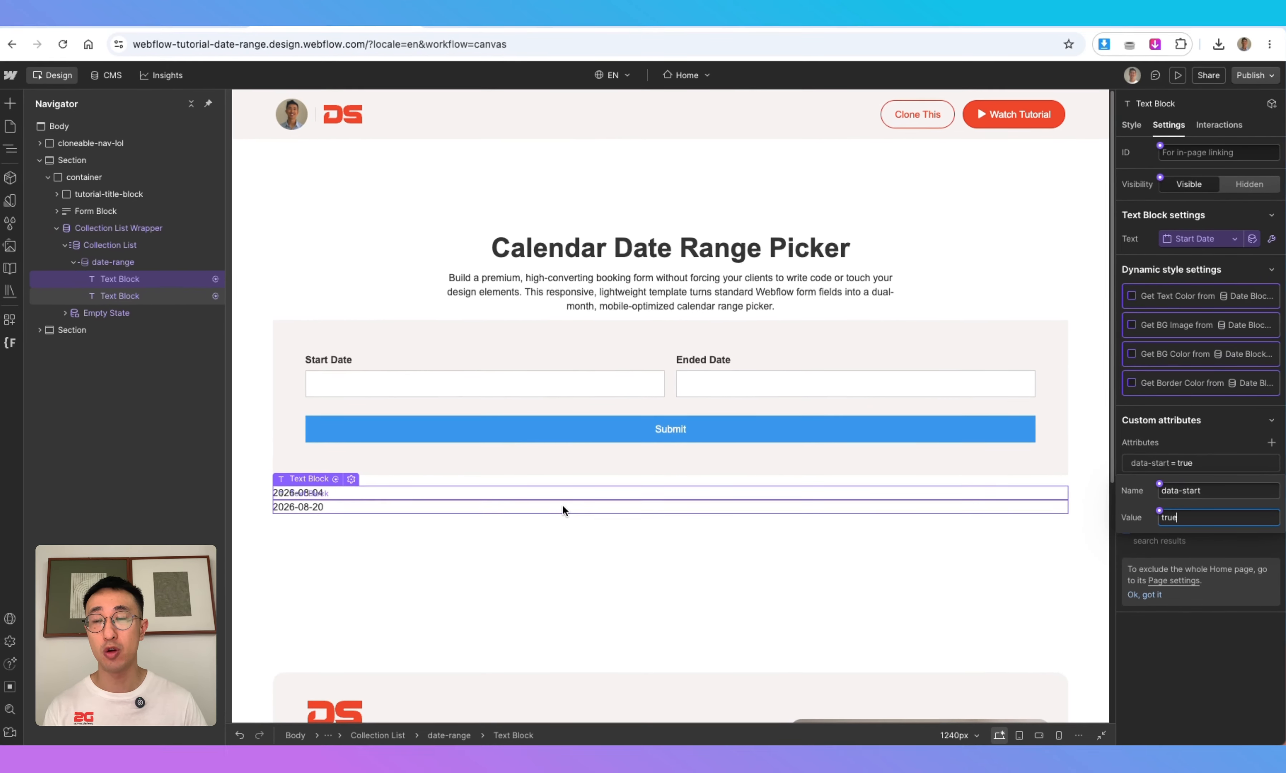
# Add a custom attribute named data-end with the value true to the End Date text block
pyautogui.click(565, 509)
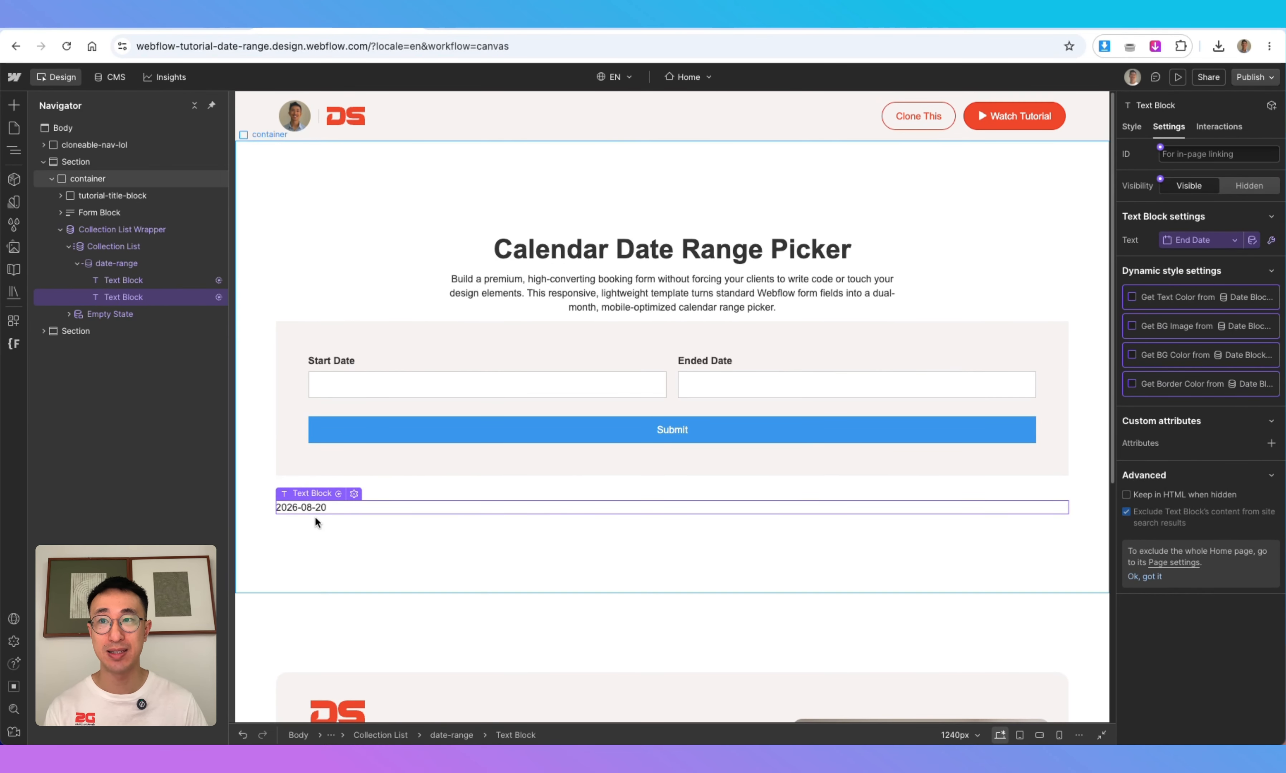
pyautogui.click(1272, 443)
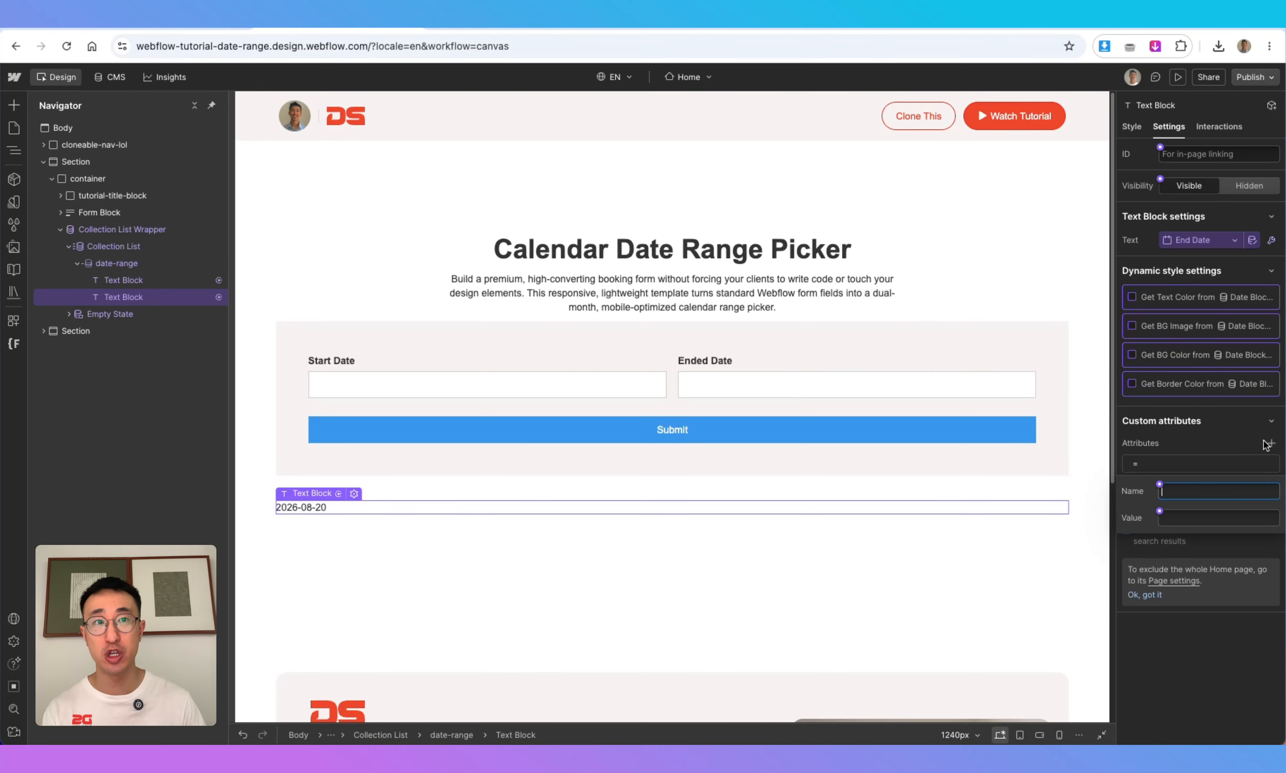
pyautogui.write('data-start')
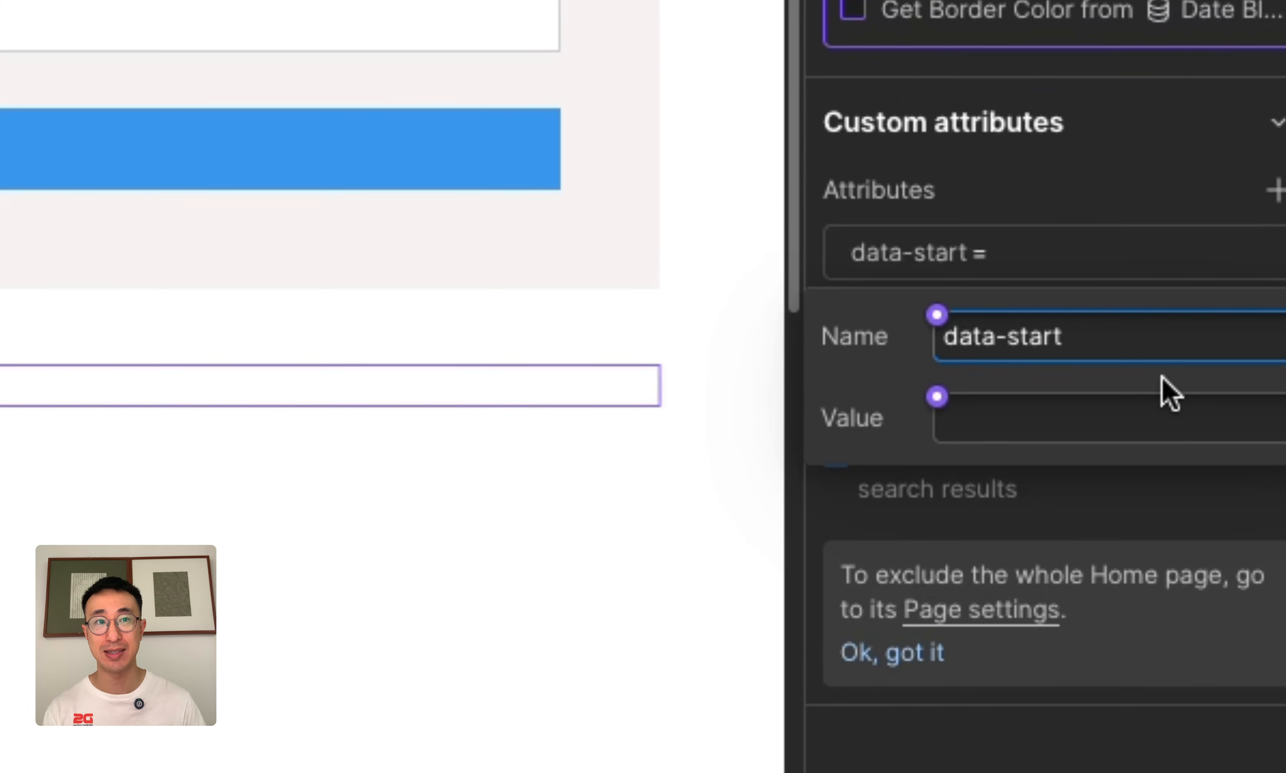
pyautogui.press('BackSpace')
pyautogui.press('BackSpace')
pyautogui.press('BackSpace')
pyautogui.press('BackSpace')
pyautogui.press('BackSpace')
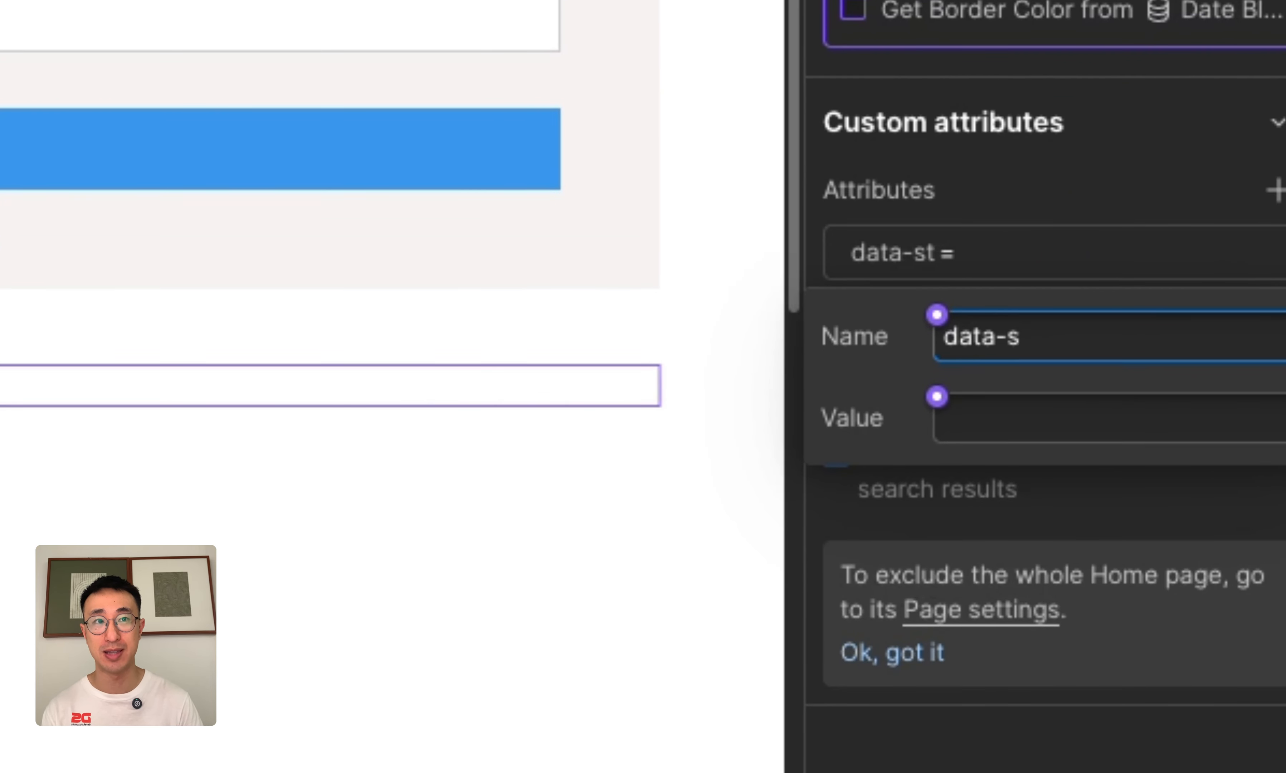
pyautogui.write('end')
pyautogui.click(1056, 439)
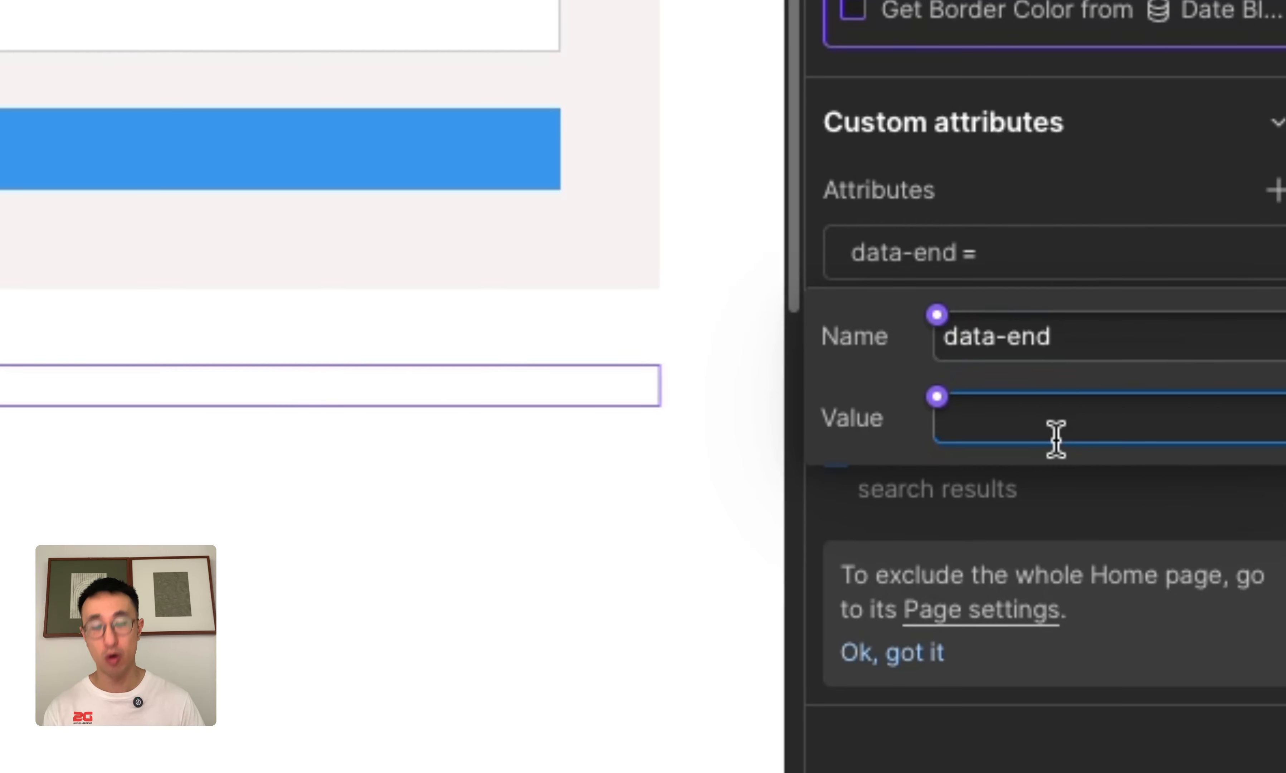
pyautogui.write('true')
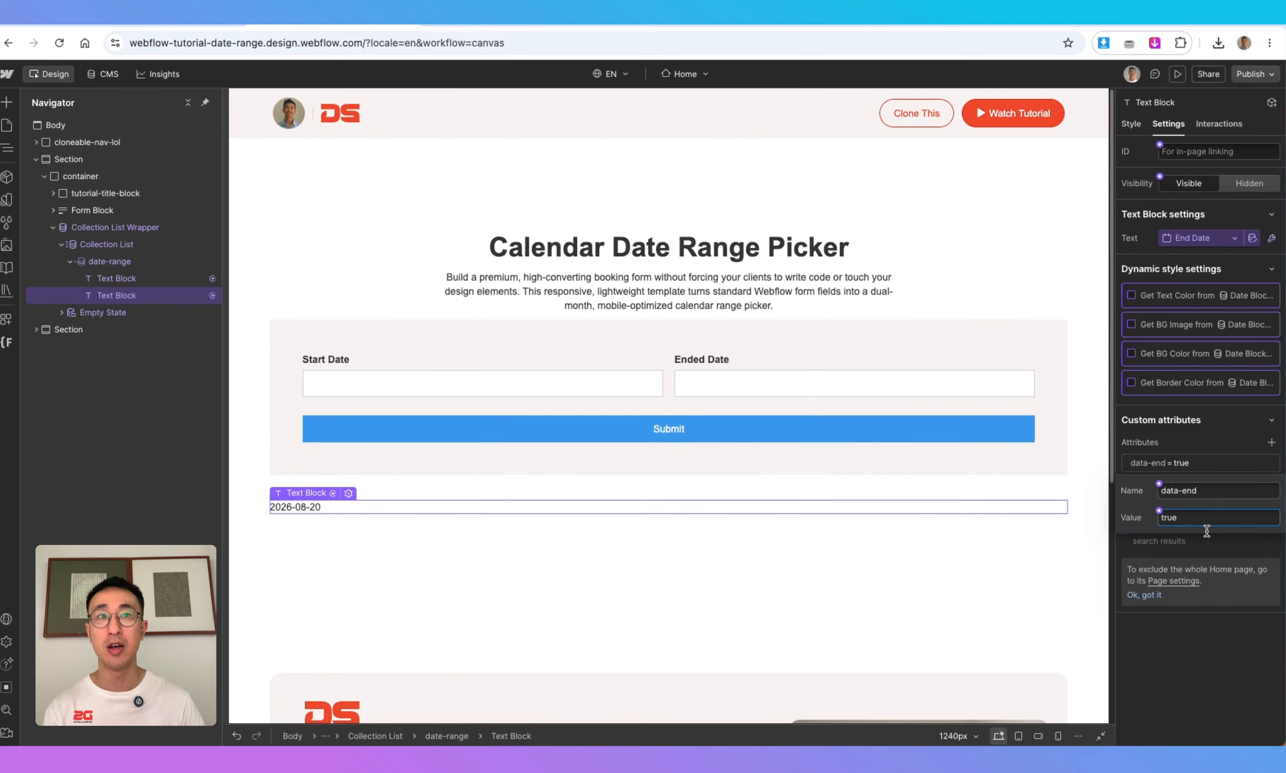
pyautogui.press('Return')
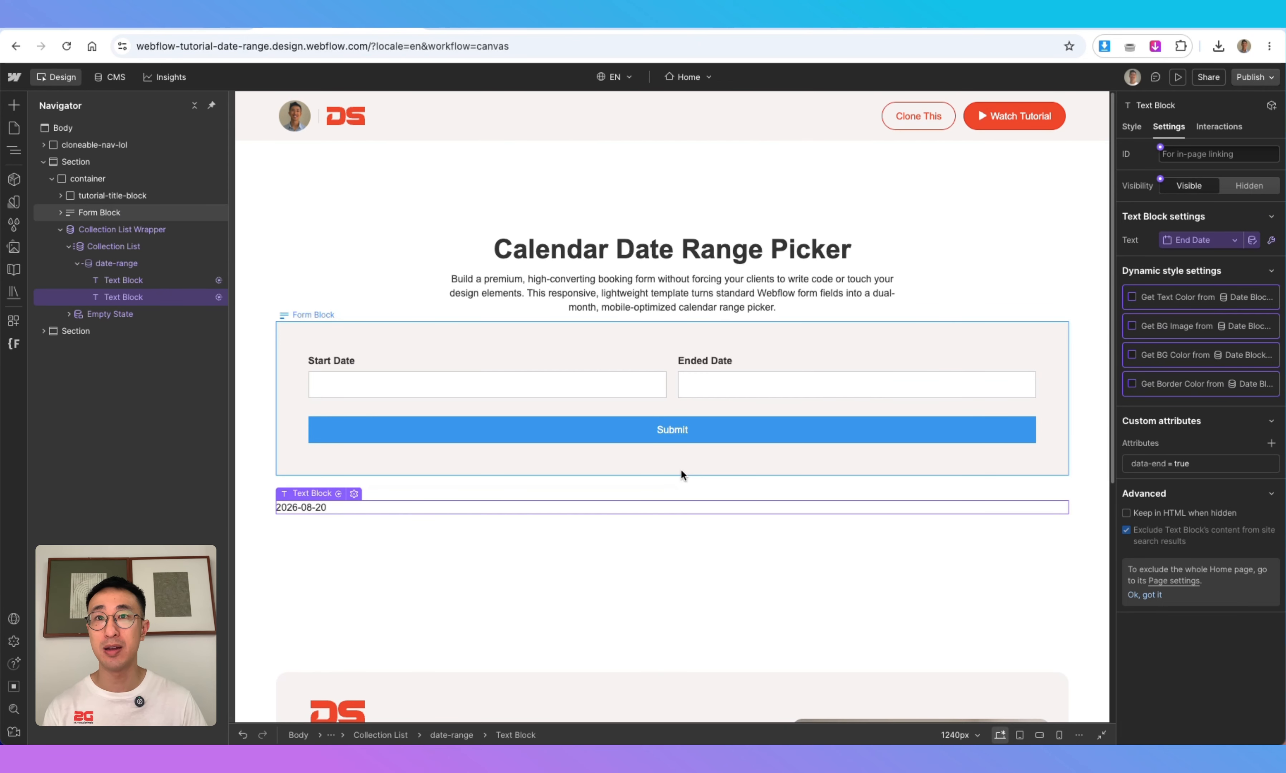
# Publish the site with the date-range collection list to the selected staging domain
pyautogui.click(773, 478)
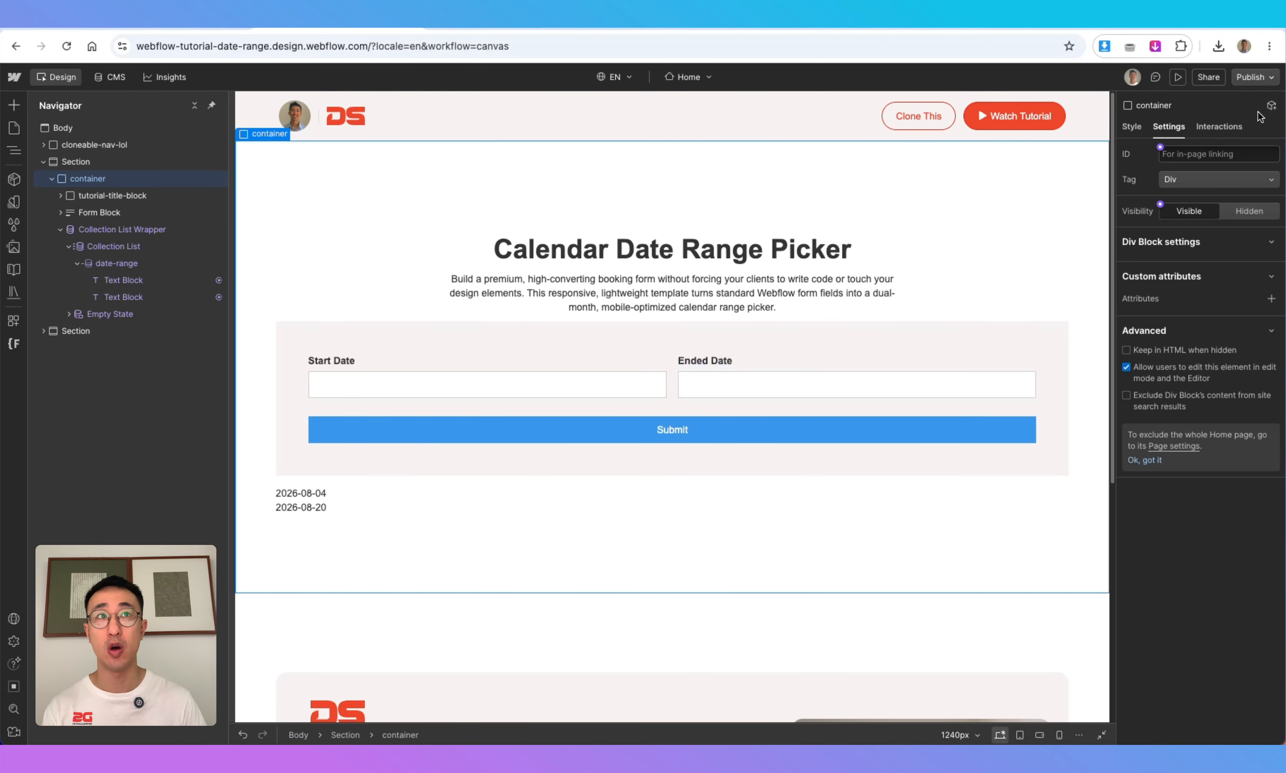
pyautogui.click(1252, 77)
pyautogui.click(1221, 288)
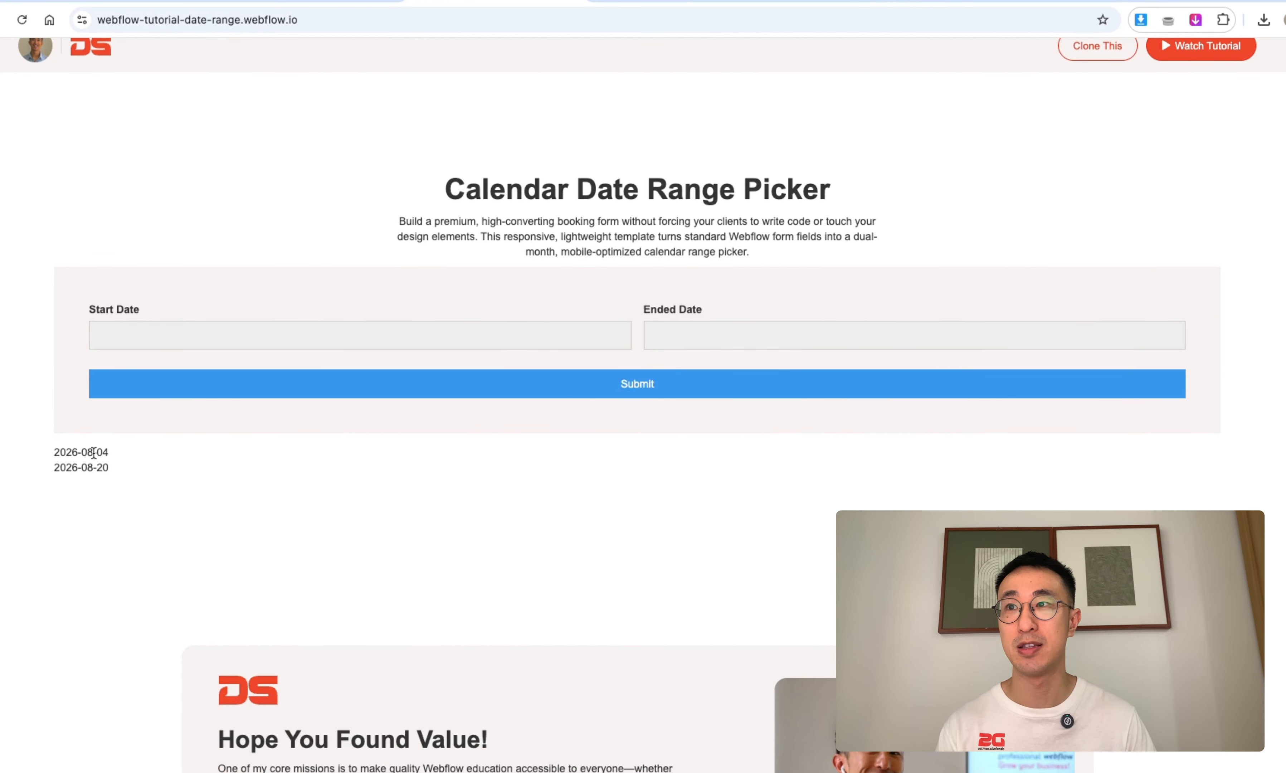
# Check on the live page that the Start Date calendar blocks the CMS date range, and advance it one month
pyautogui.moveTo(87, 452); pyautogui.dragTo(132, 474)
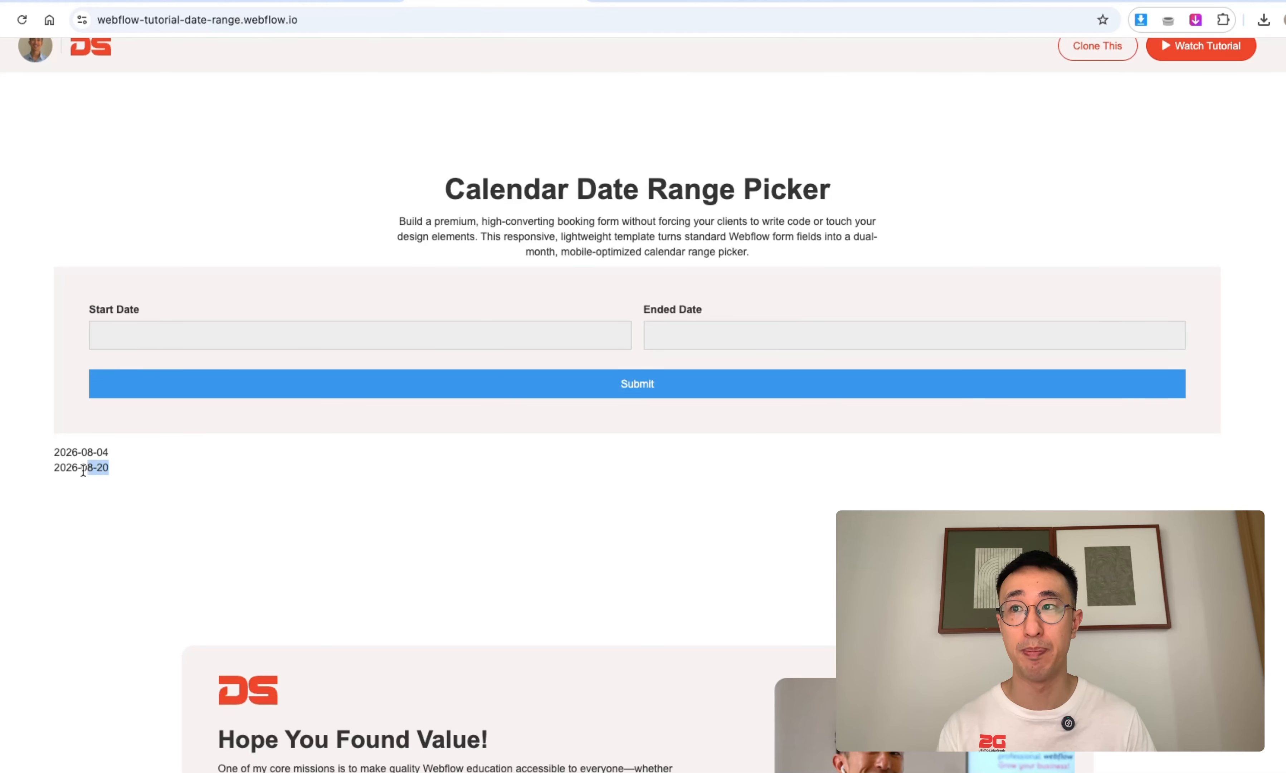
pyautogui.click(191, 338)
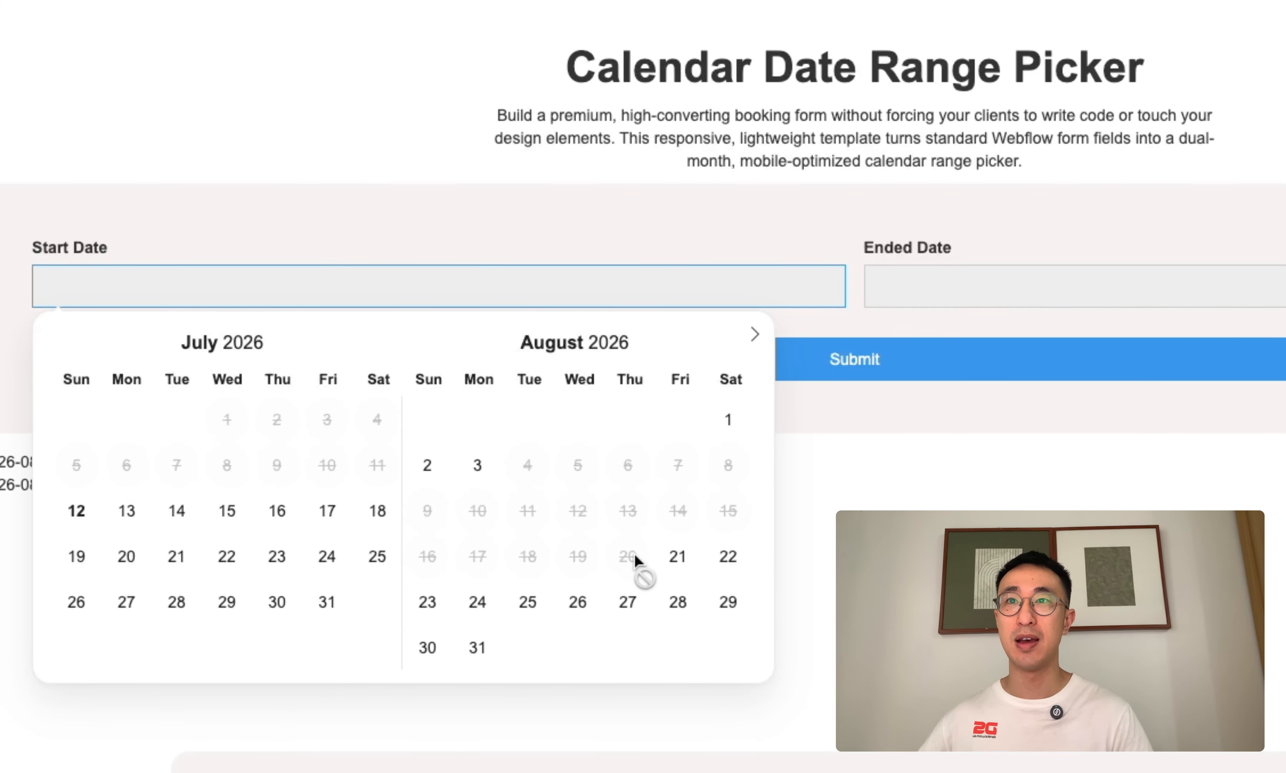
pyautogui.click(756, 337)
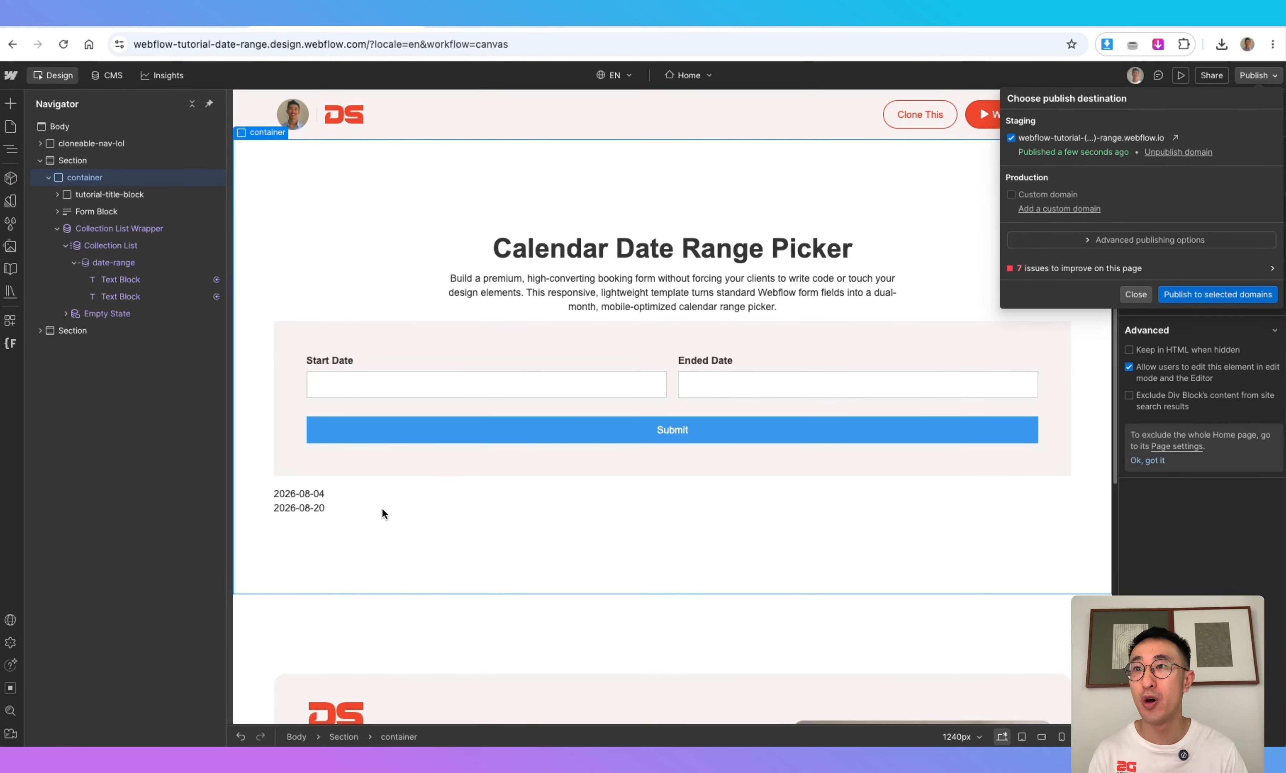
# Back in the Webflow Designer, wrap the Collection List Wrapper in a div block
pyautogui.click(341, 496)
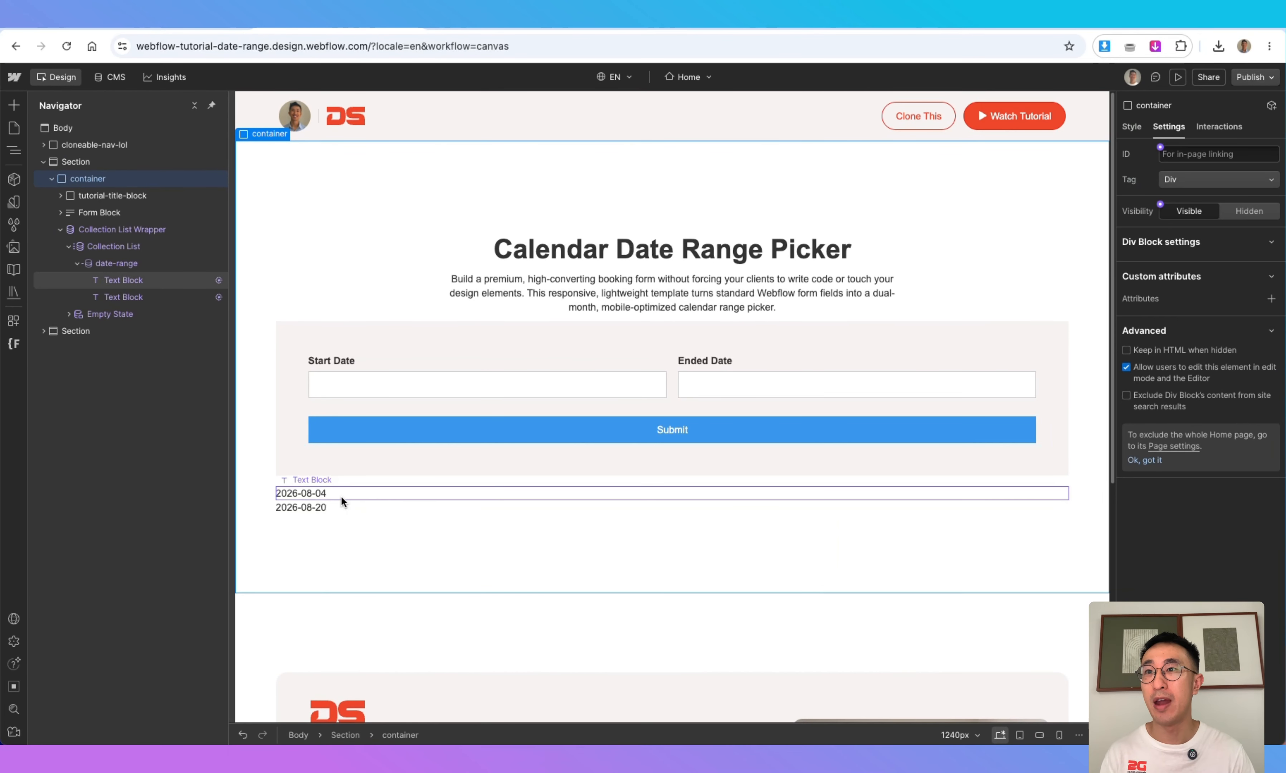
pyautogui.click(149, 245)
pyautogui.click(153, 231)
pyautogui.rightClick(153, 232)
pyautogui.moveTo(293, 259)
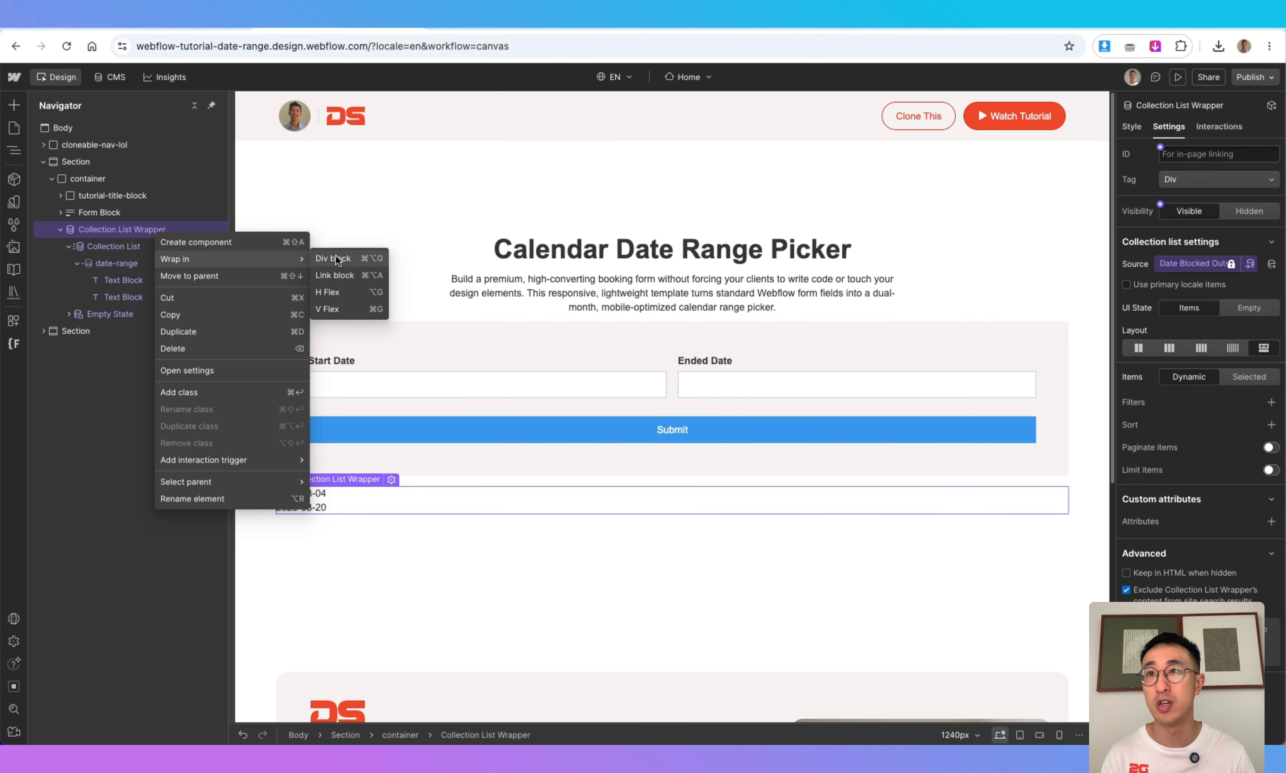
pyautogui.click(337, 260)
# Give the new div block around the collection list the class cms-hide
pyautogui.click(1132, 126)
pyautogui.click(1178, 167)
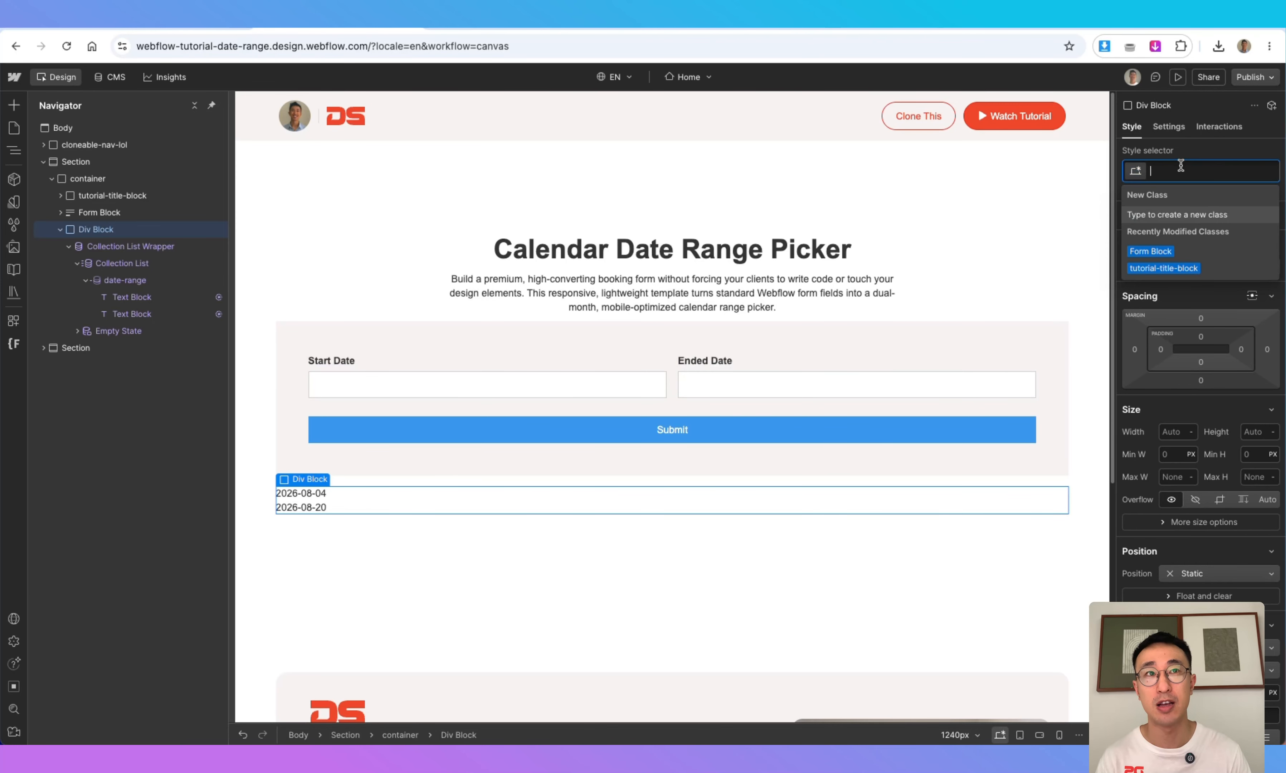
pyautogui.write('cms-hide')
pyautogui.press('Return')
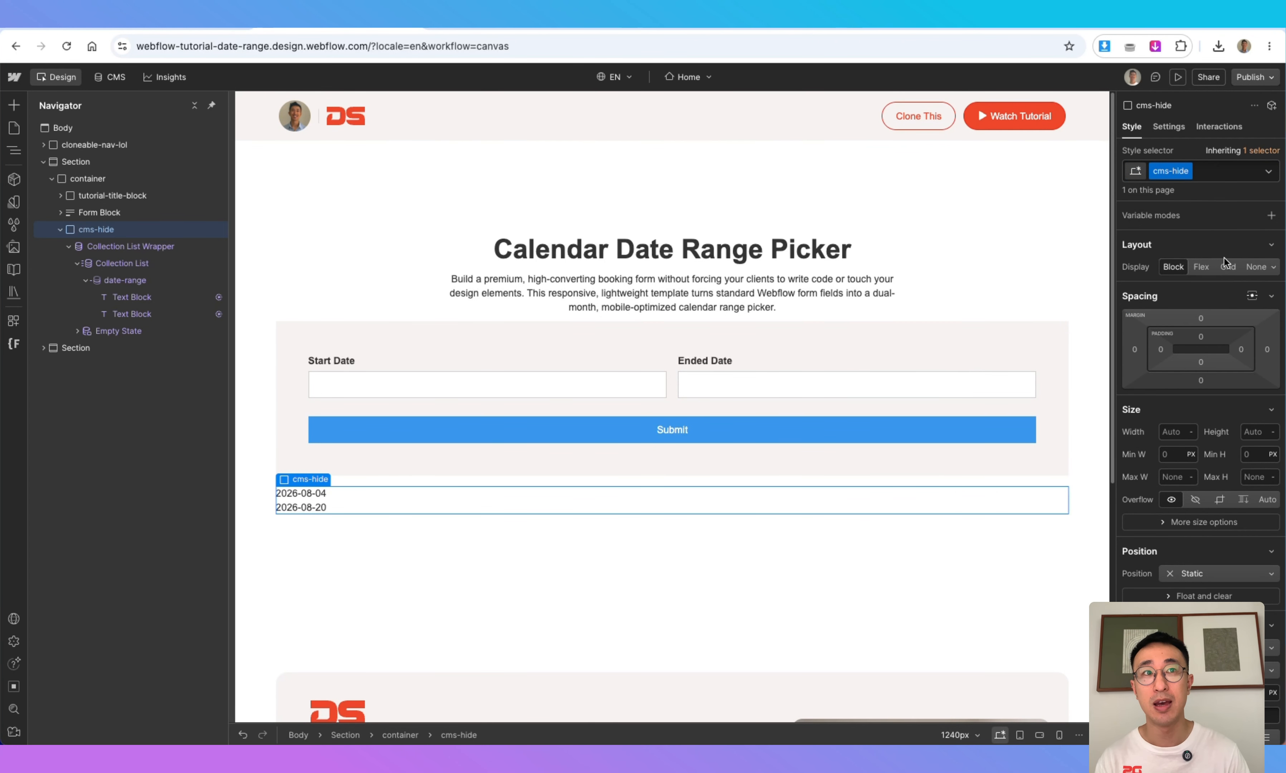
# Try hiding the cms-hide div block by setting its display to None, and undo the change
pyautogui.click(1257, 267)
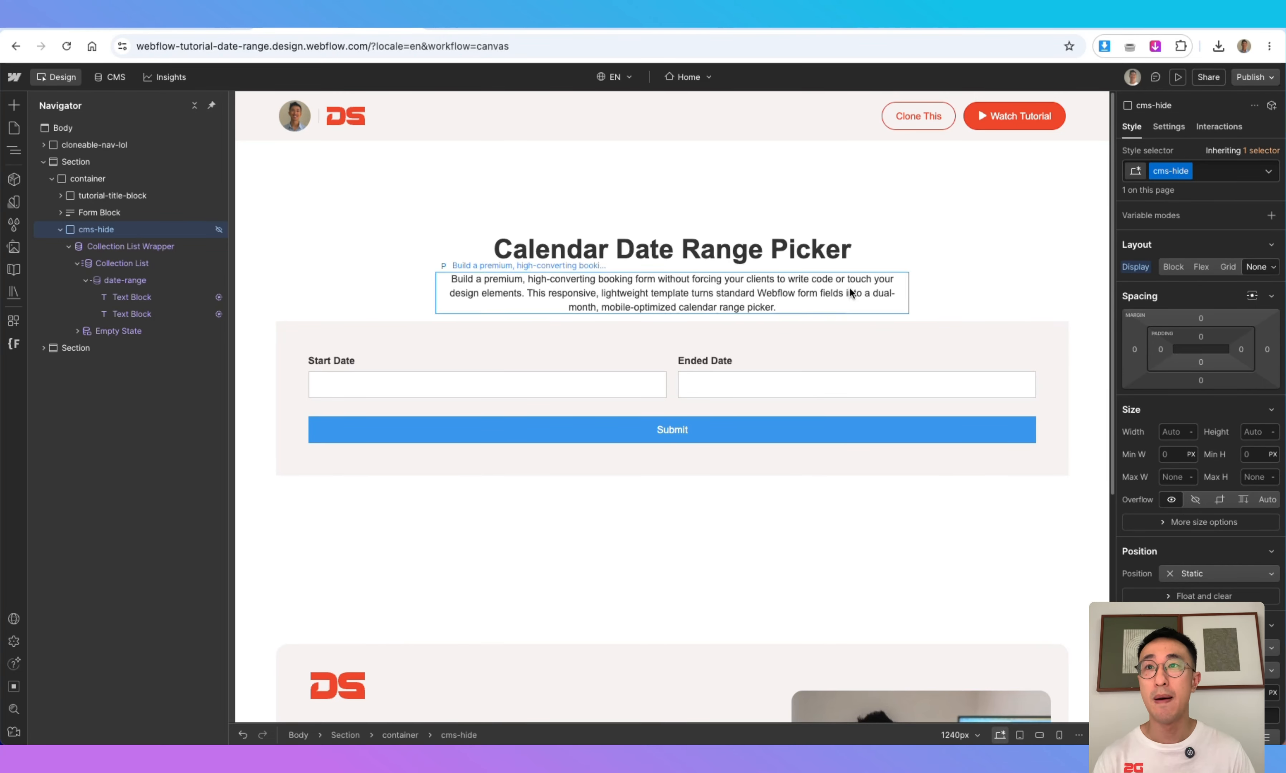
pyautogui.hotkey('ctrl', 'z')
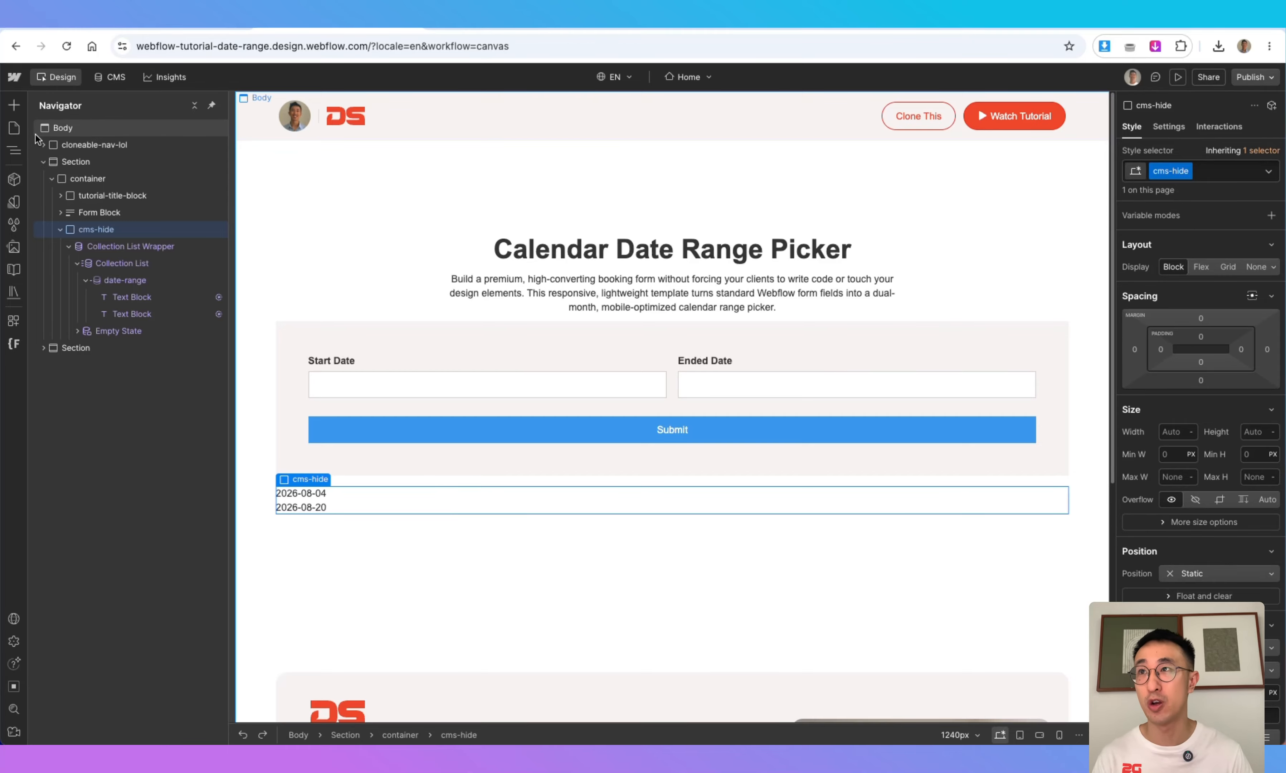
# Open the Home page settings and expand the custom code editor for the Before </body> tag
pyautogui.click(18, 131)
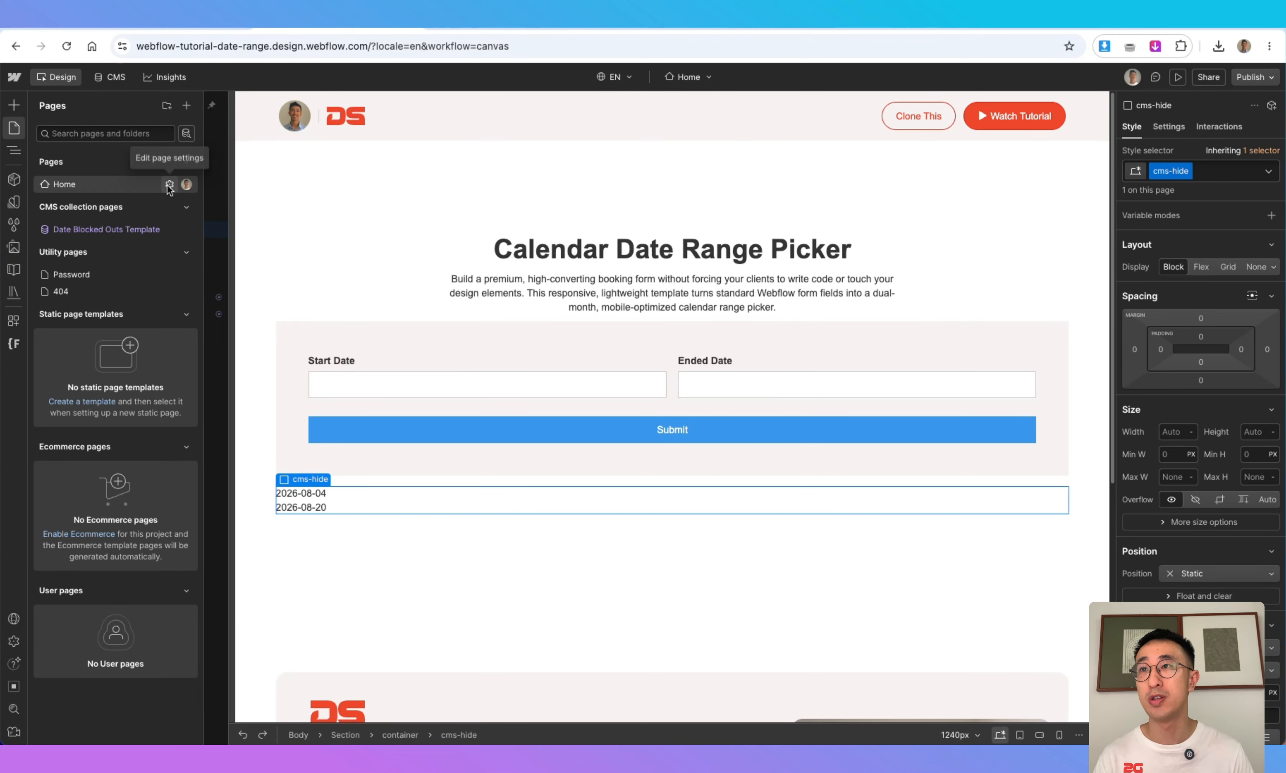
pyautogui.click(169, 184)
pyautogui.scroll(-10, 468, 437)
pyautogui.scroll(-15, 517, 515)
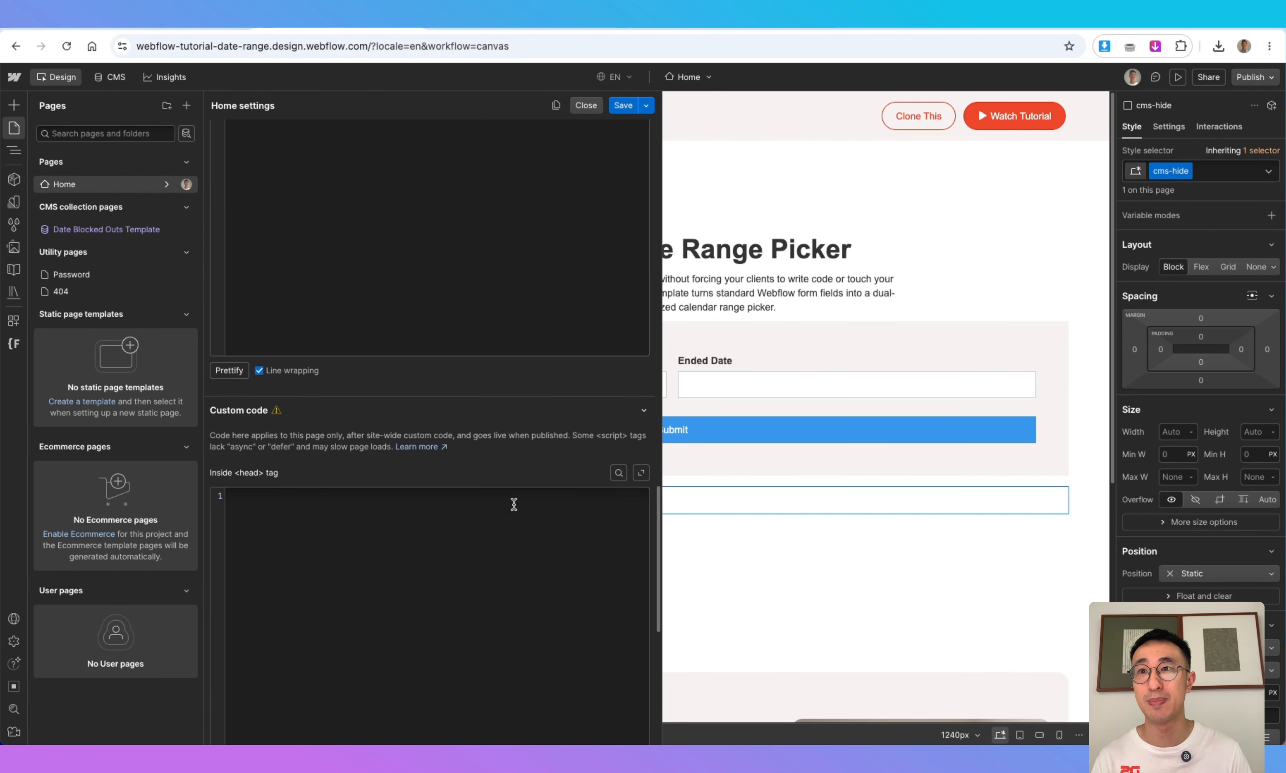
pyautogui.click(641, 384)
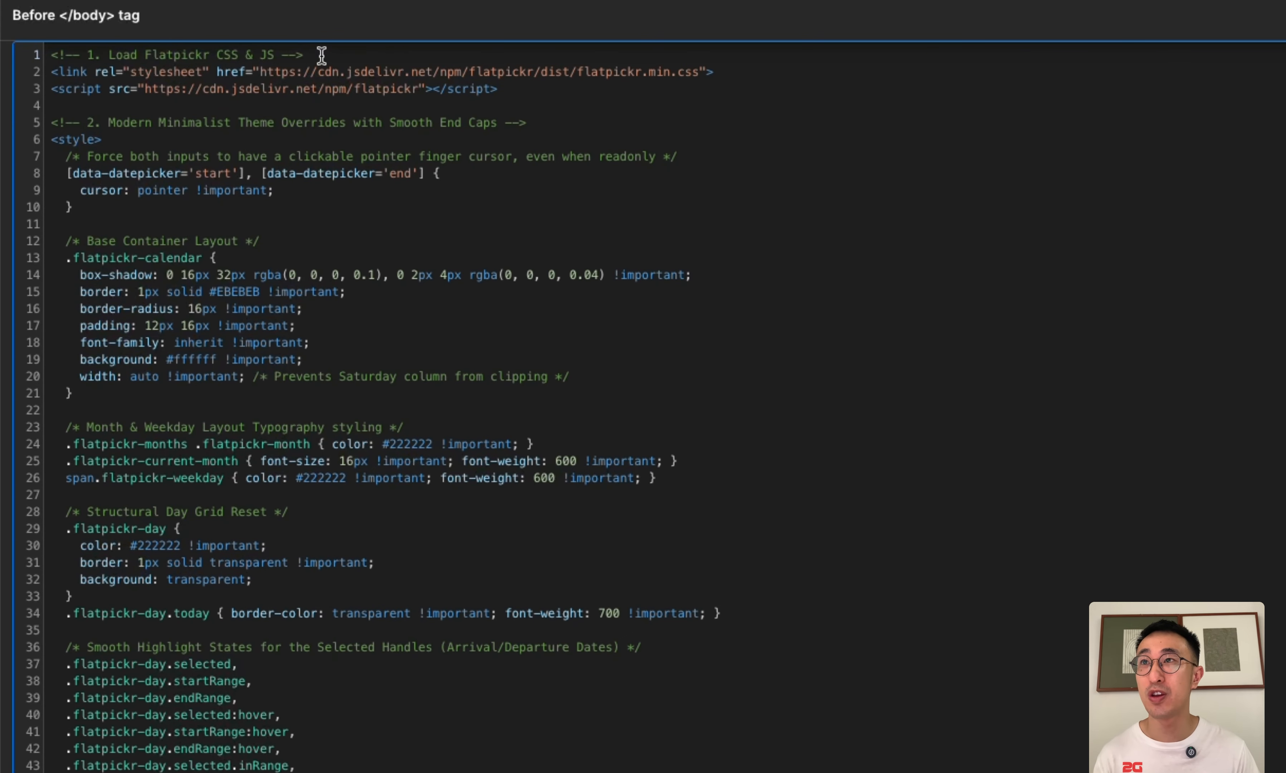
# Examine the Flatpickr loading lines and the base calendar container styles, comparing the border radius with the live Start Date calendar
pyautogui.moveTo(307, 55); pyautogui.dragTo(50, 55)
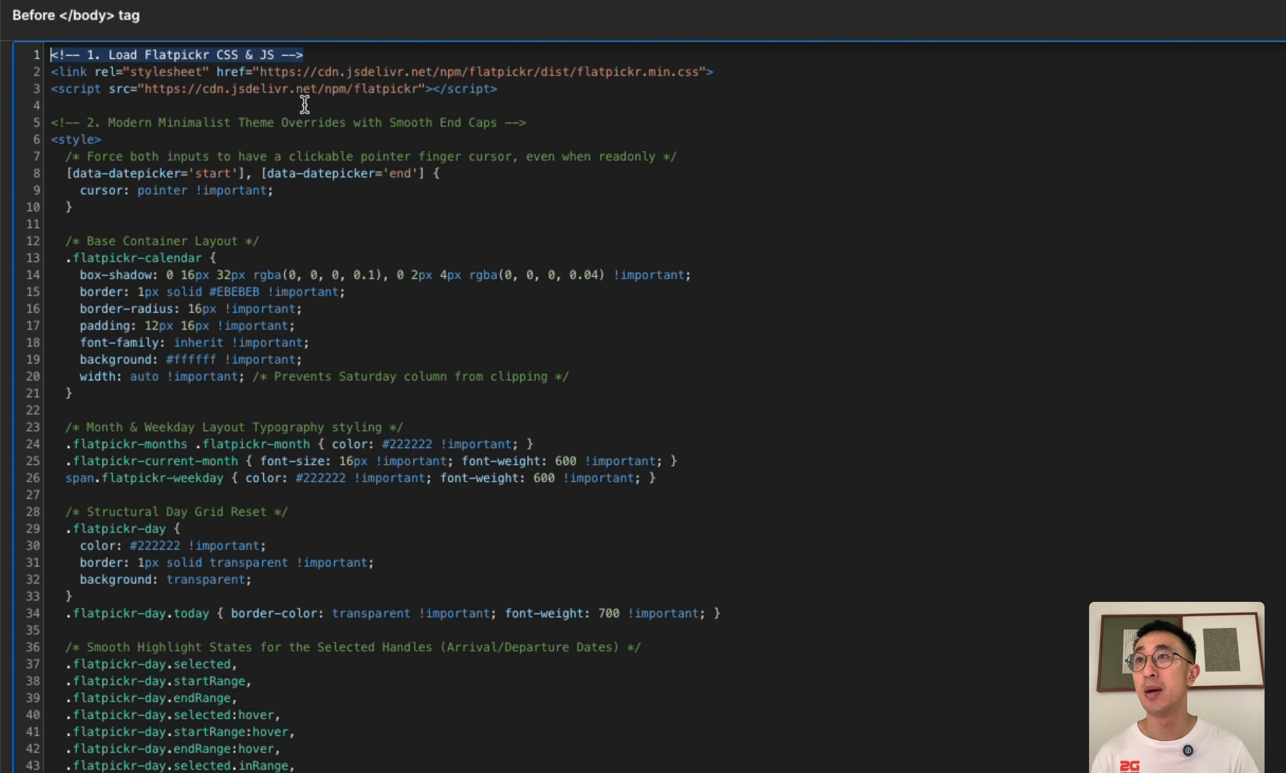
pyautogui.moveTo(535, 104); pyautogui.dragTo(68, 42)
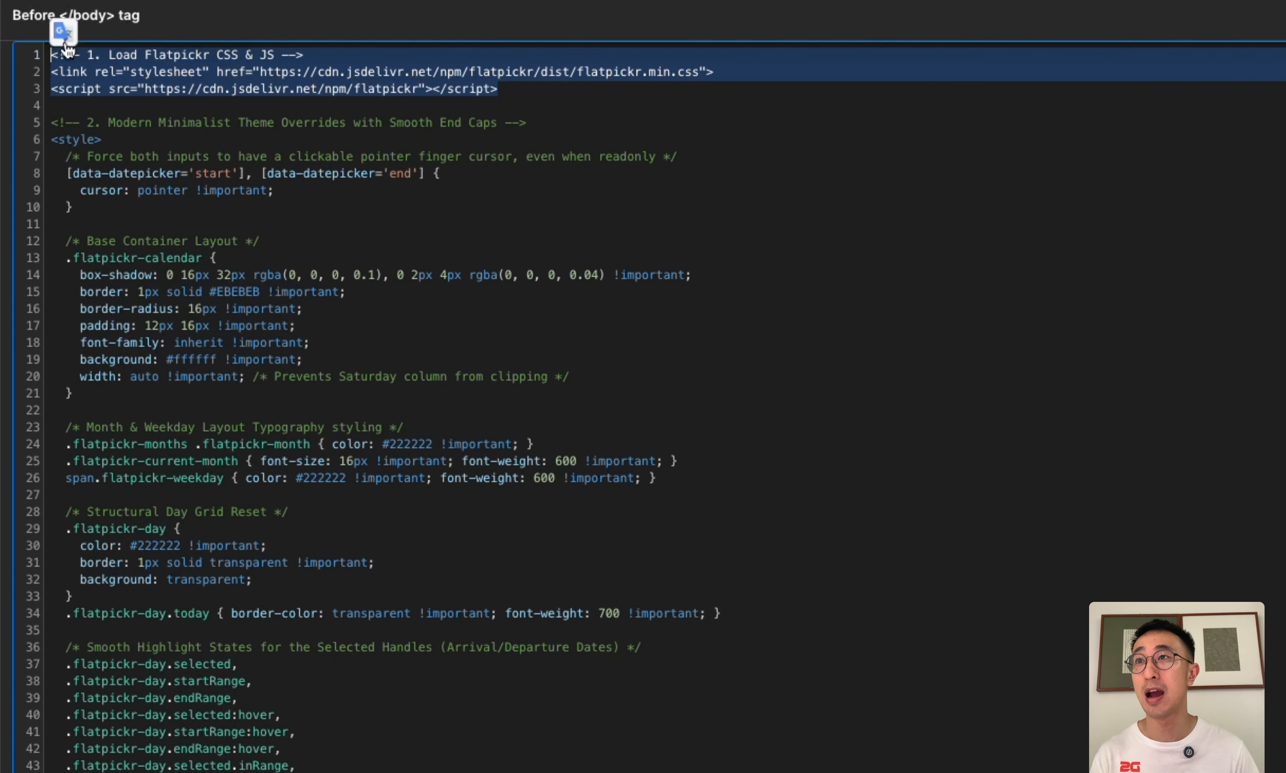
pyautogui.click(535, 106)
pyautogui.moveTo(581, 76); pyautogui.dragTo(631, 76)
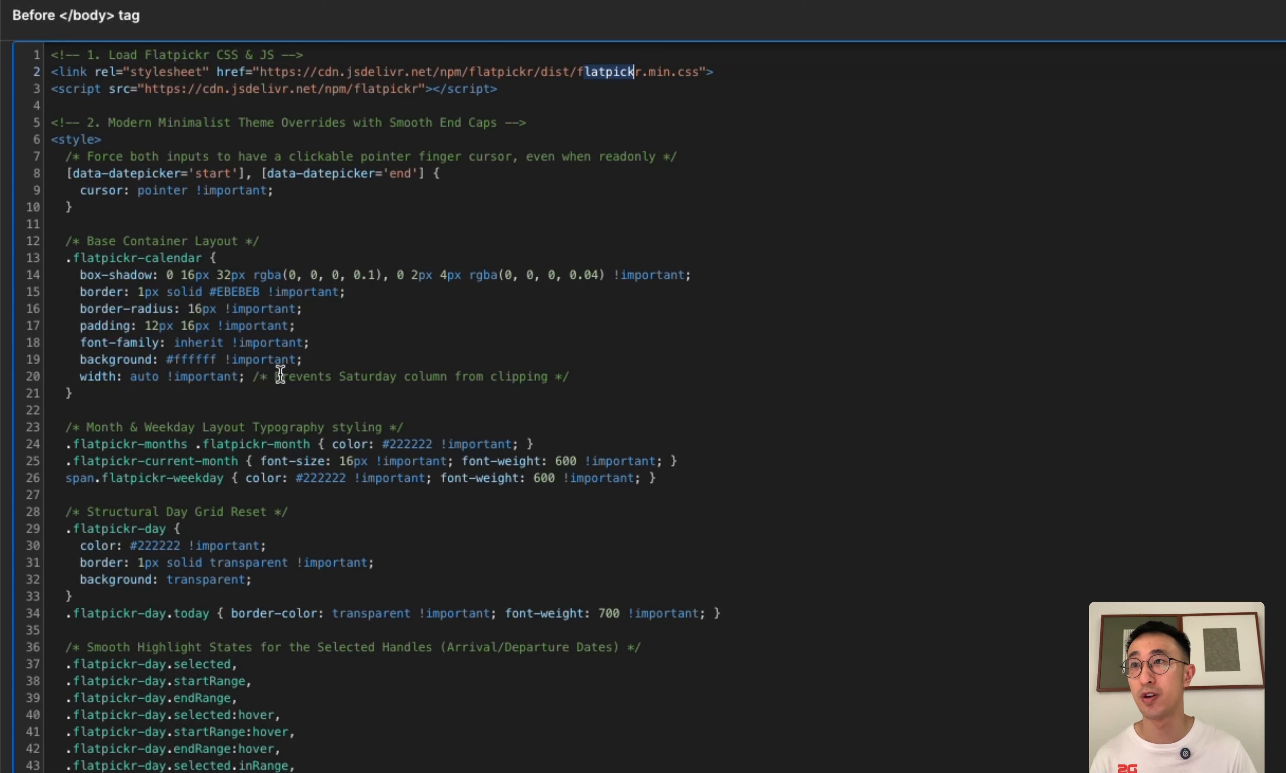
pyautogui.moveTo(167, 360); pyautogui.dragTo(359, 387)
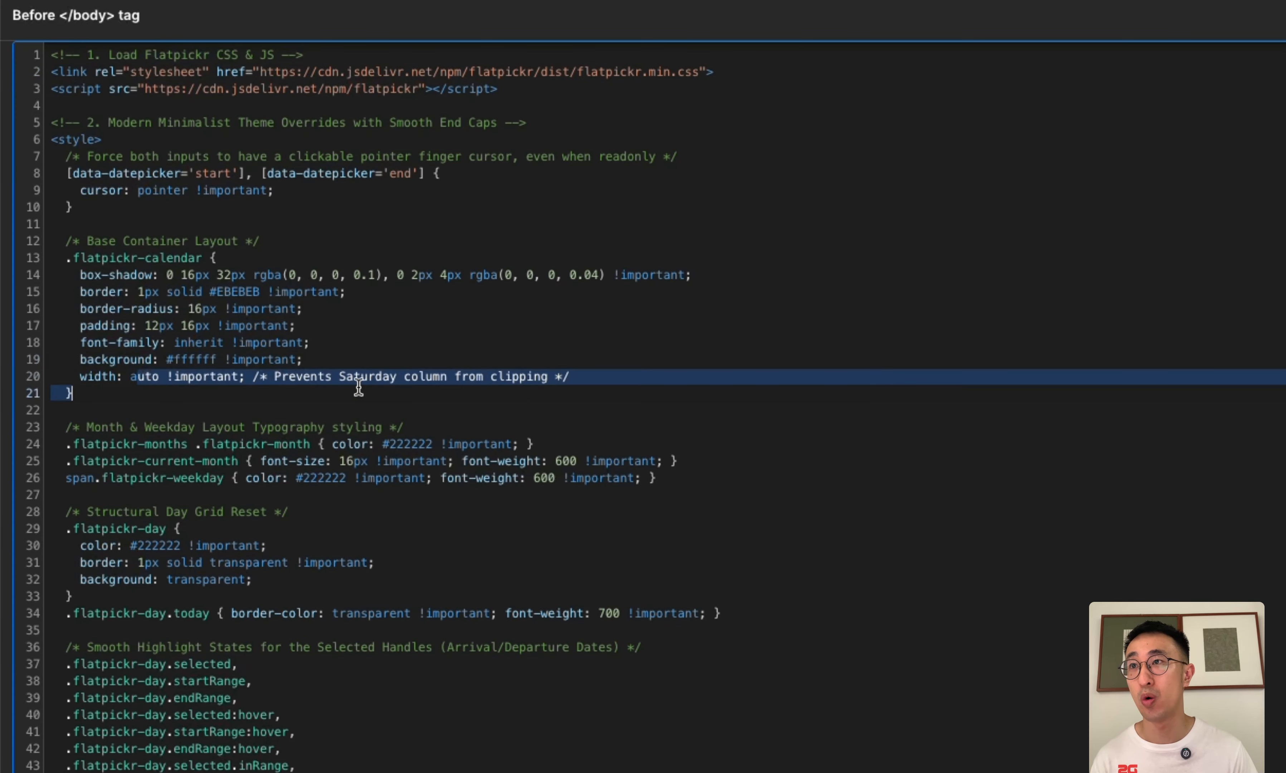
pyautogui.click(231, 315)
pyautogui.moveTo(189, 309); pyautogui.dragTo(239, 309)
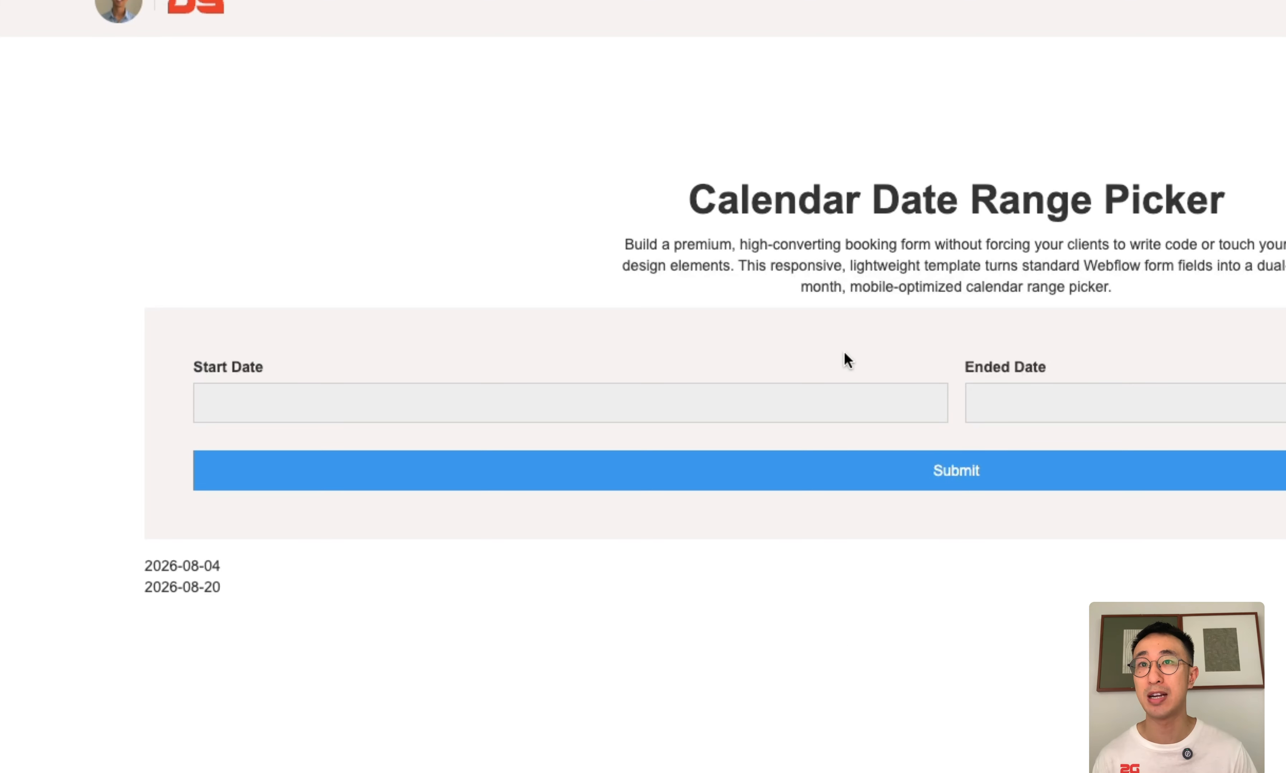
pyautogui.click(707, 411)
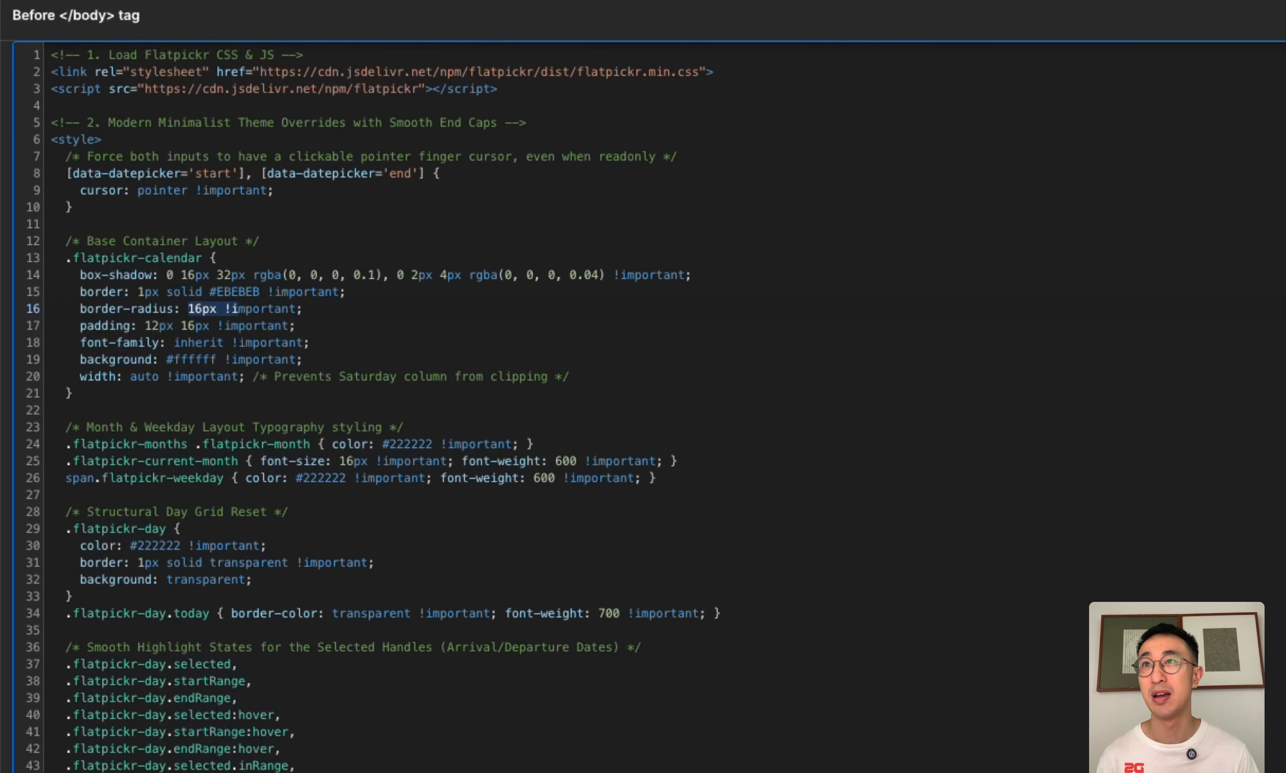
# Review the blocked-date styles and the script that gathers the CMS ranges and targets the start and end datepicker inputs
pyautogui.scroll(-17, 442, 592)
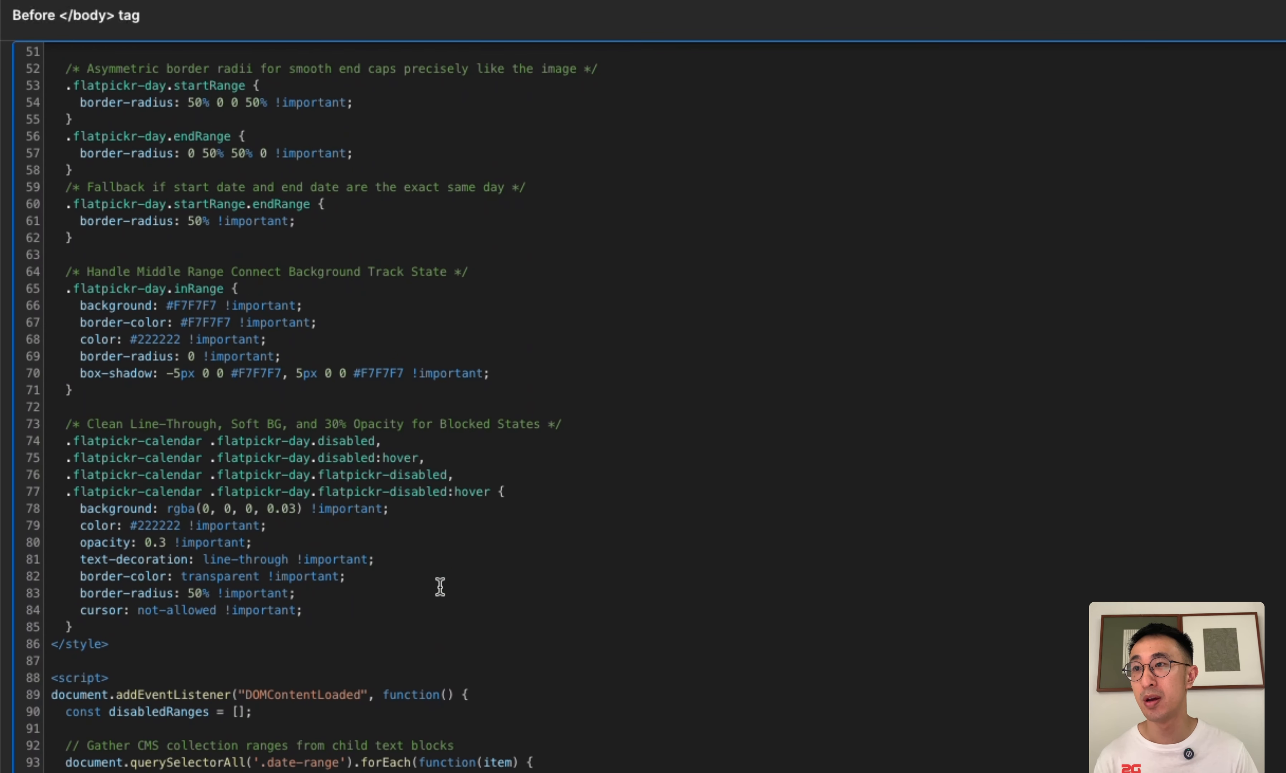
pyautogui.scroll(-4, 281, 666)
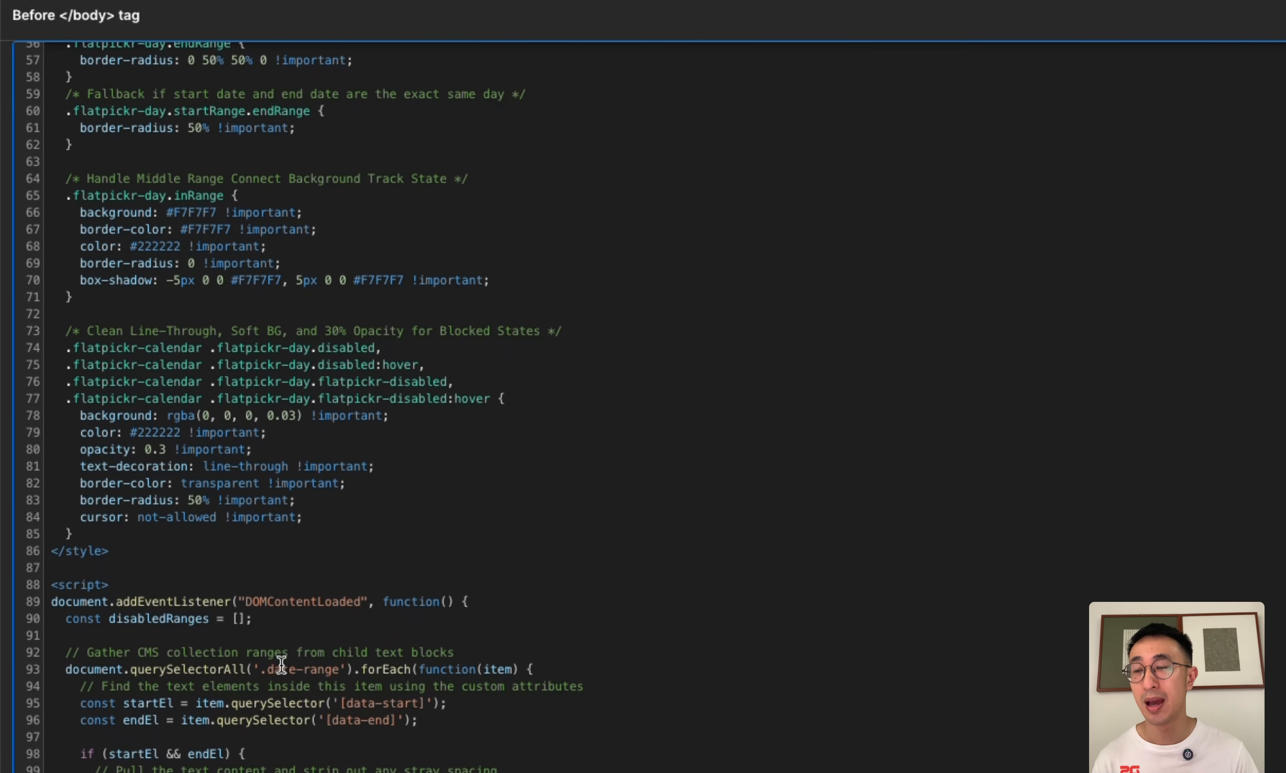
pyautogui.scroll(-1, 281, 666)
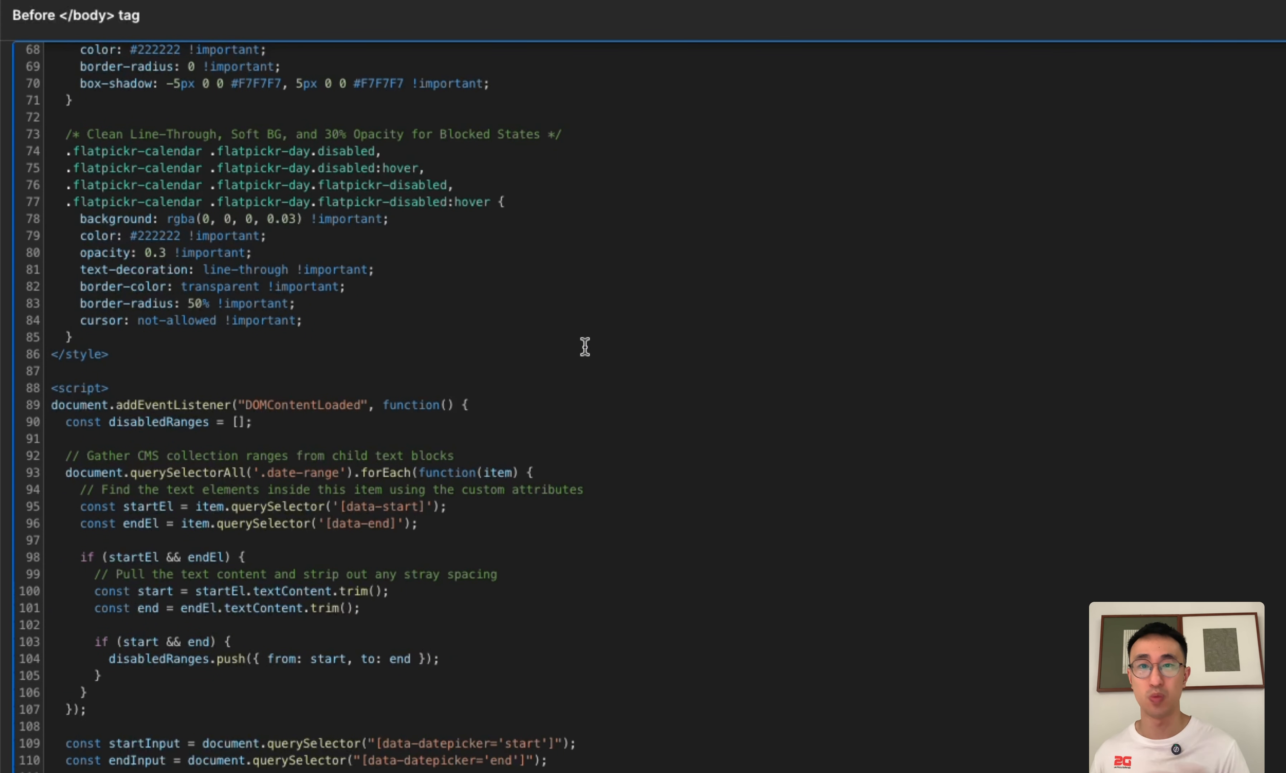
pyautogui.scroll(-3, 570, 470)
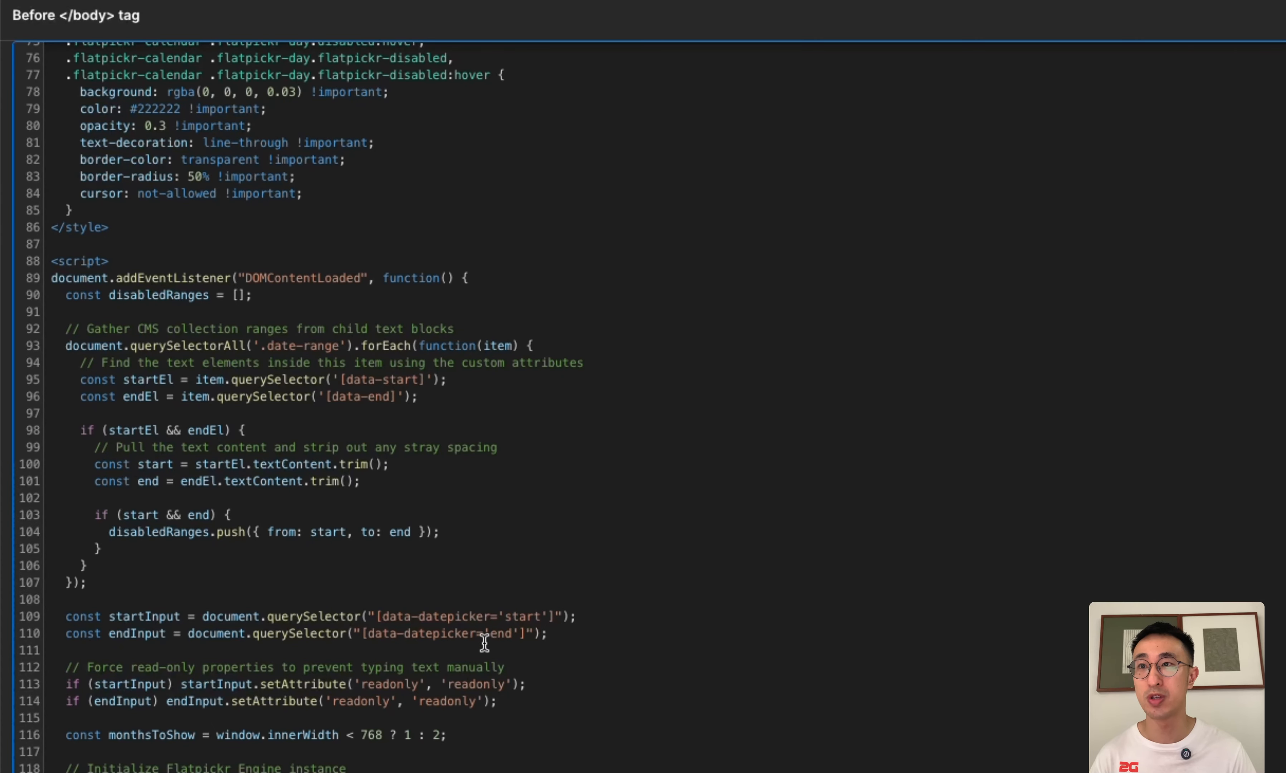
pyautogui.doubleClick(501, 633)
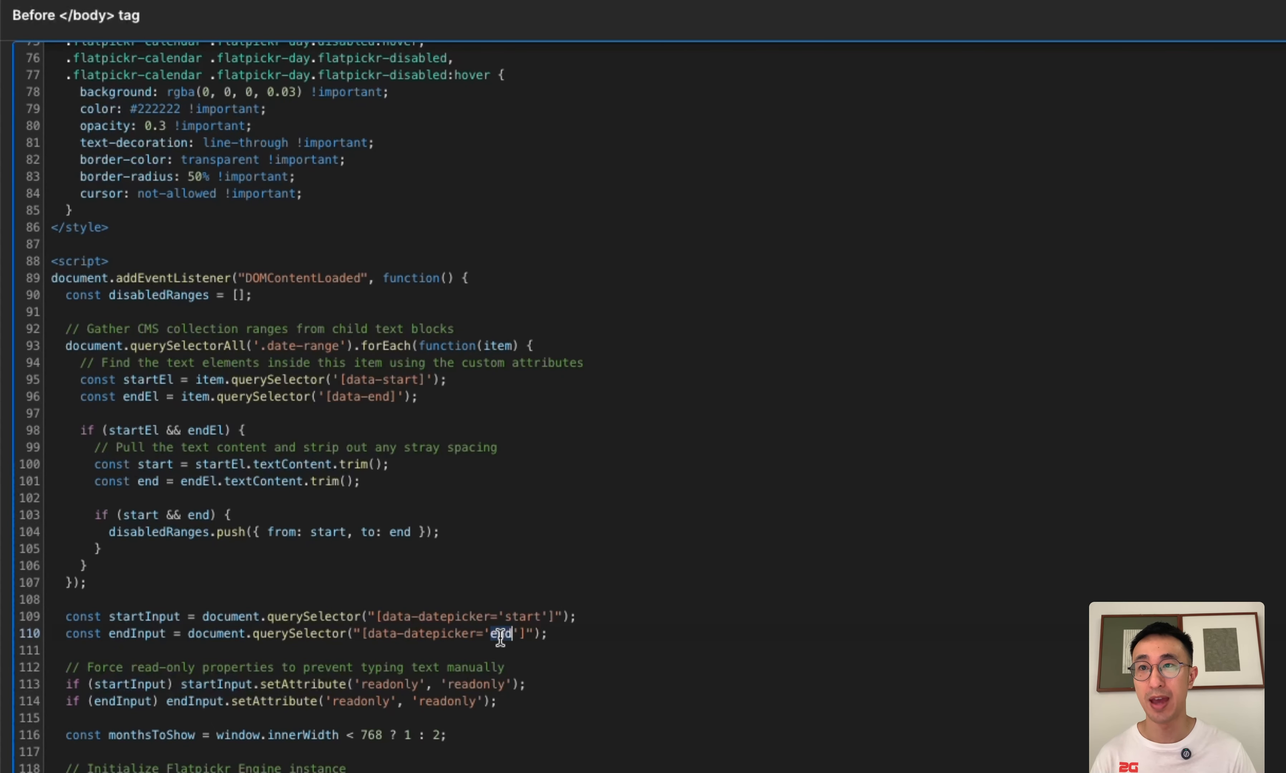
pyautogui.doubleClick(523, 617)
pyautogui.scroll(-5, 621, 614)
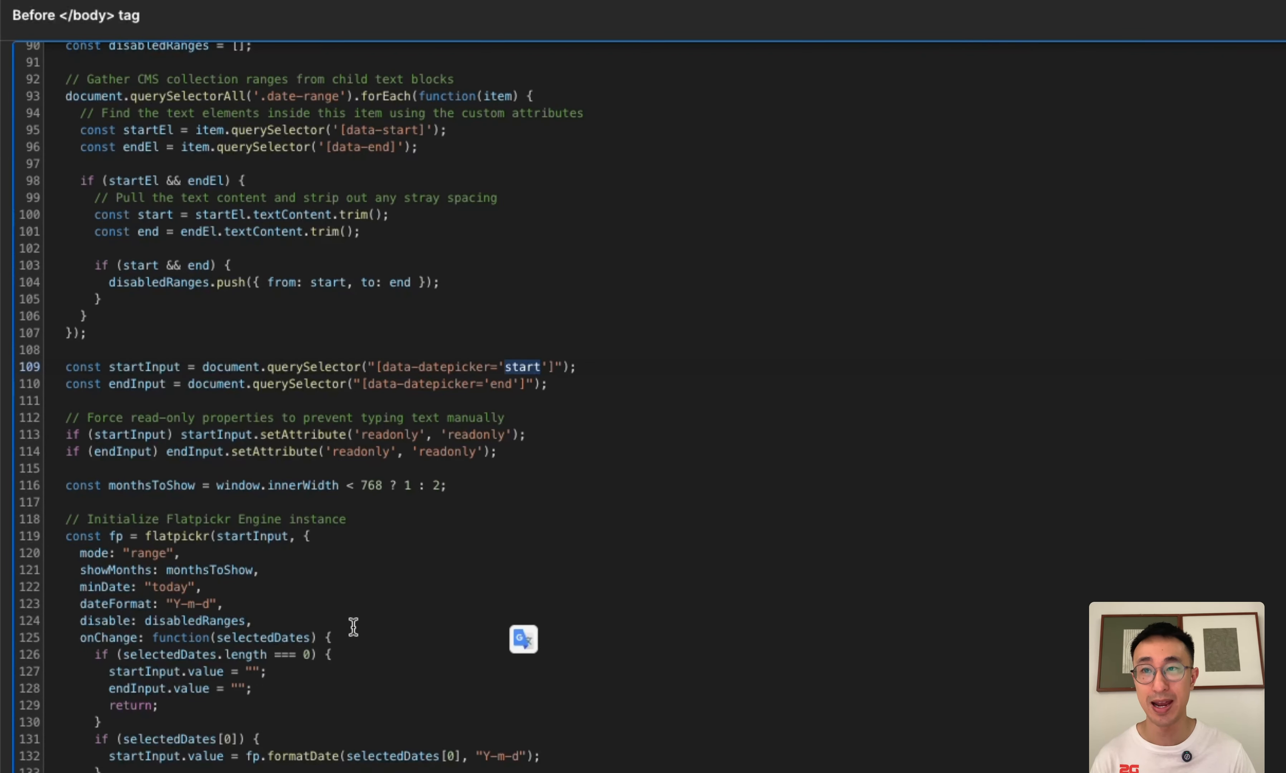
pyautogui.scroll(-1, 353, 627)
pyautogui.scroll(10, 354, 627)
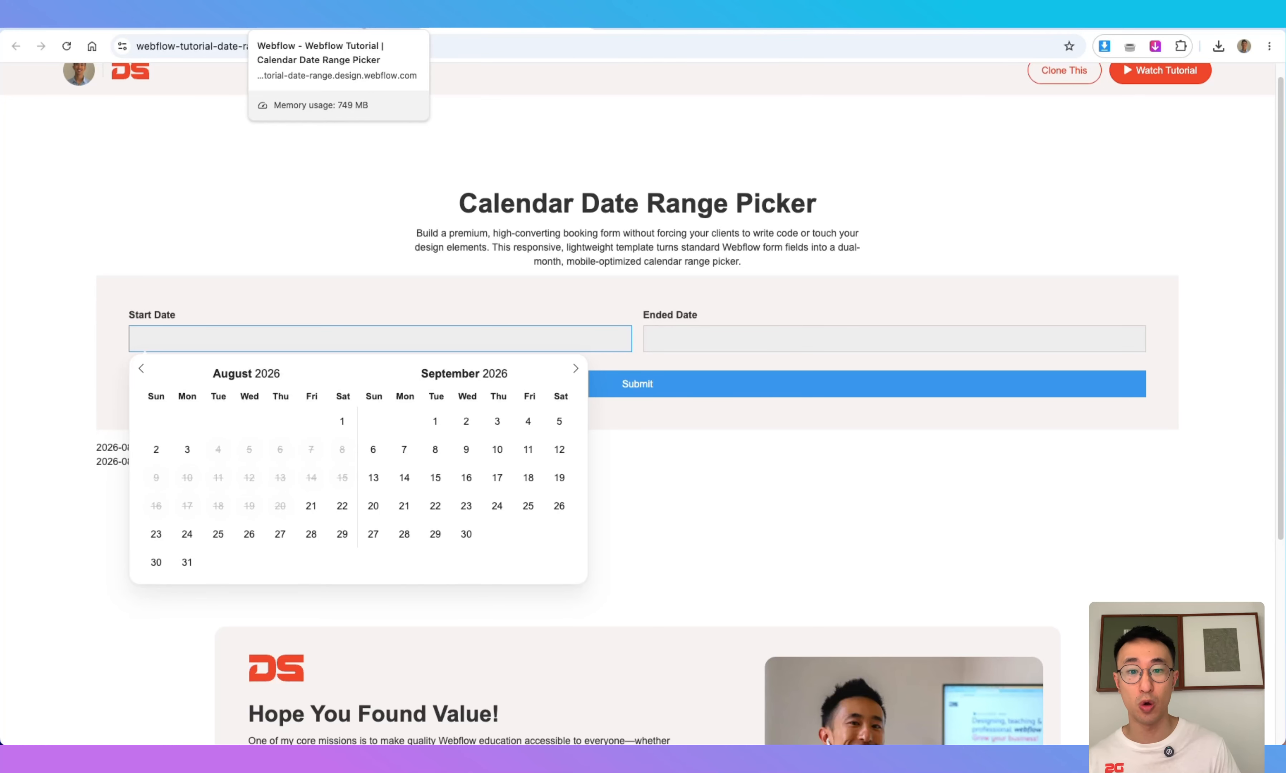
# Test the live calendar by selecting August 21 to August 29, 2026, and reopen it from the Start Date field
pyautogui.click(311, 506)
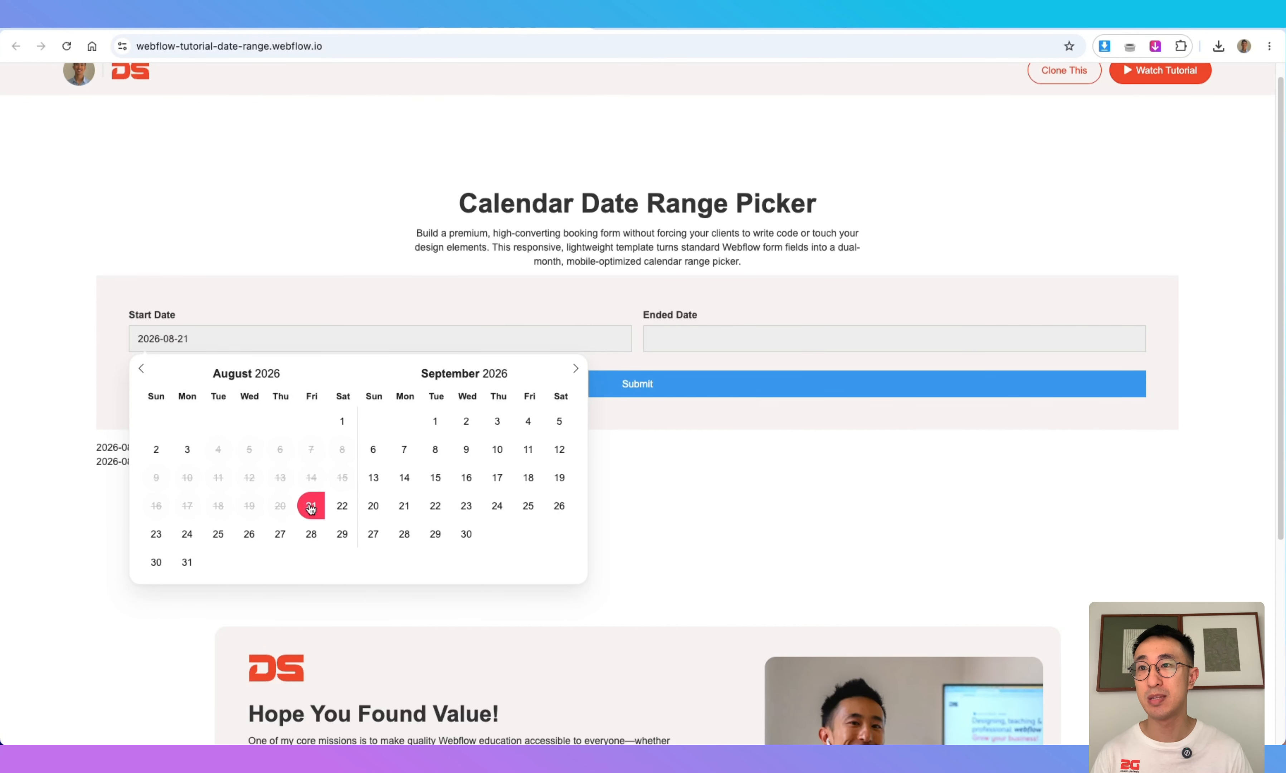
pyautogui.click(338, 541)
pyautogui.click(299, 344)
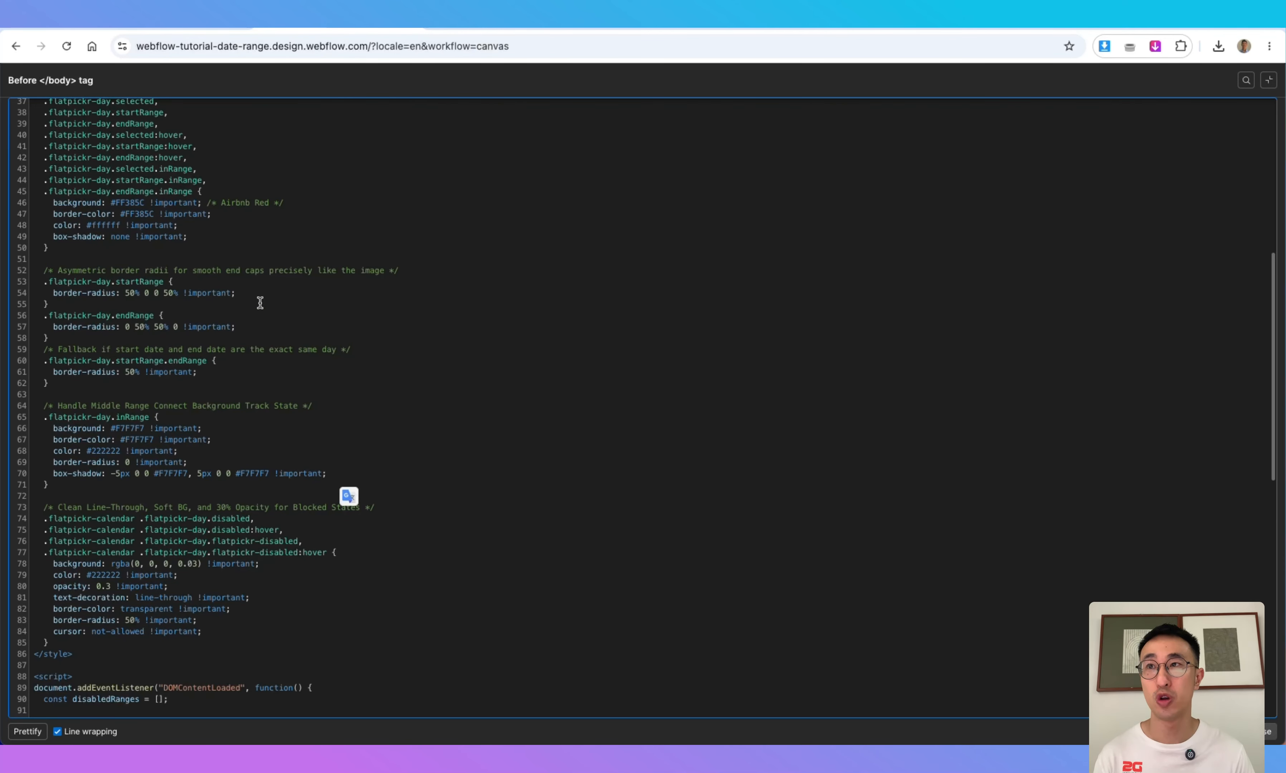
# Examine the color rules for selected dates in the Before </body> code, and leave the code editor and Home settings
pyautogui.scroll(5, 238, 339)
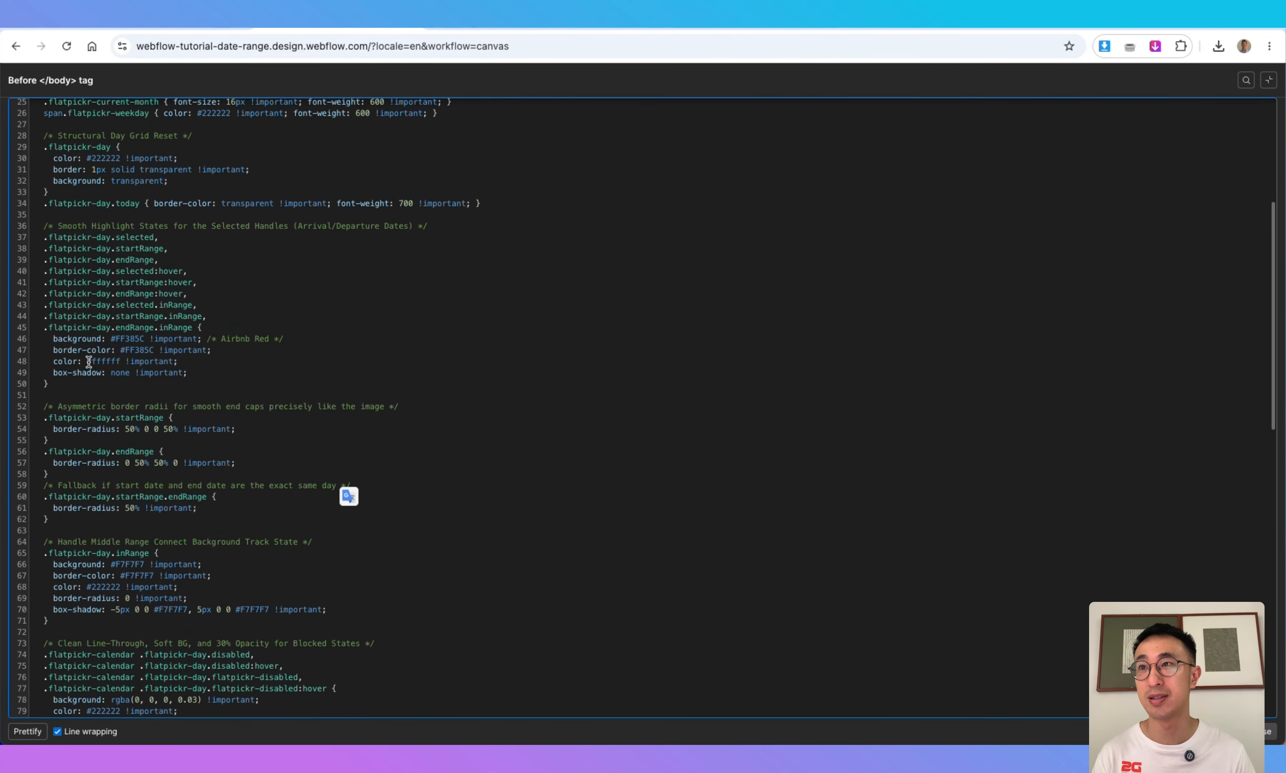
pyautogui.moveTo(77, 361); pyautogui.dragTo(222, 358)
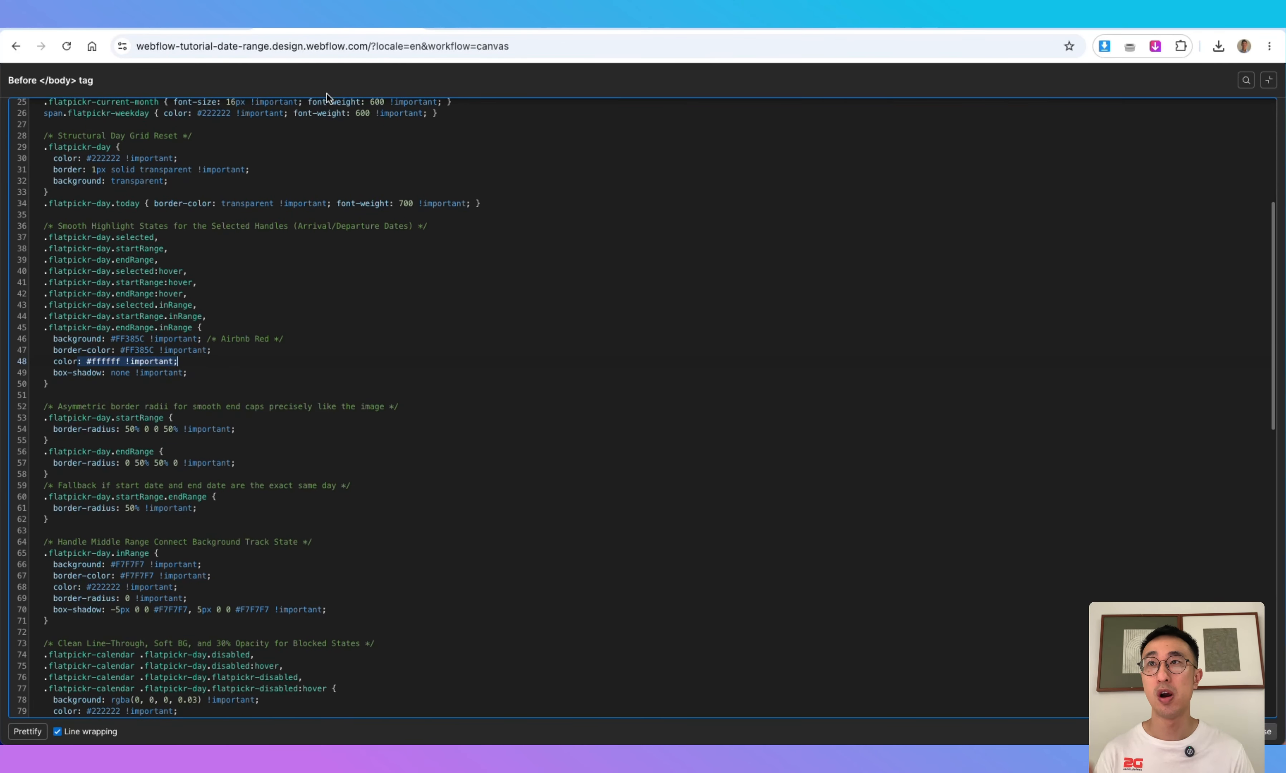
pyautogui.click(1268, 81)
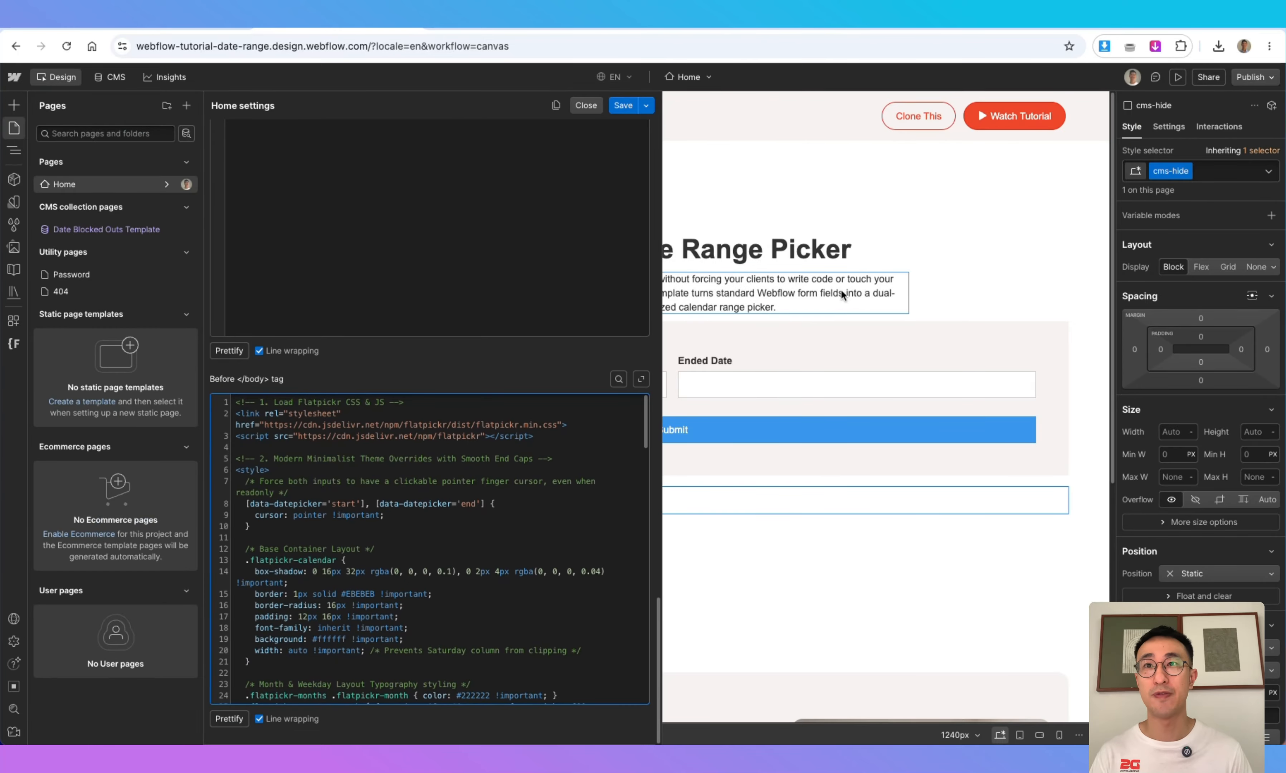
pyautogui.click(832, 295)
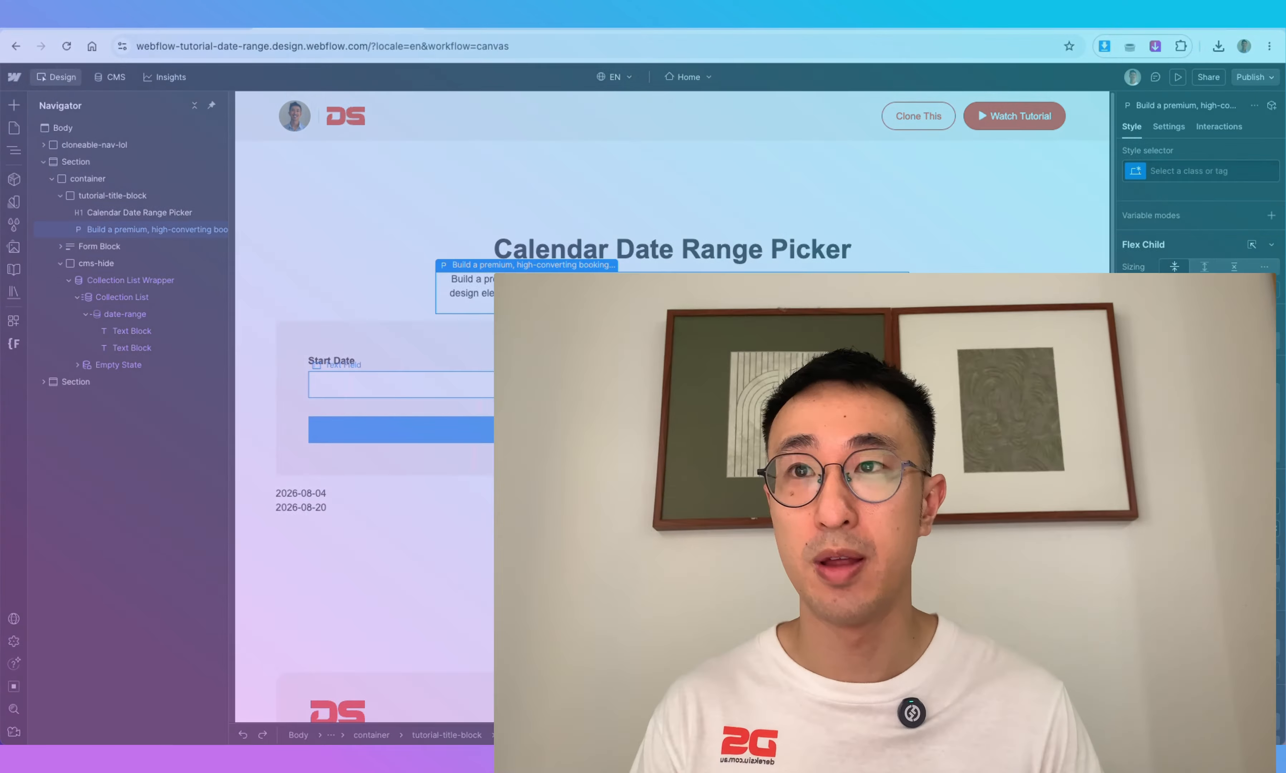